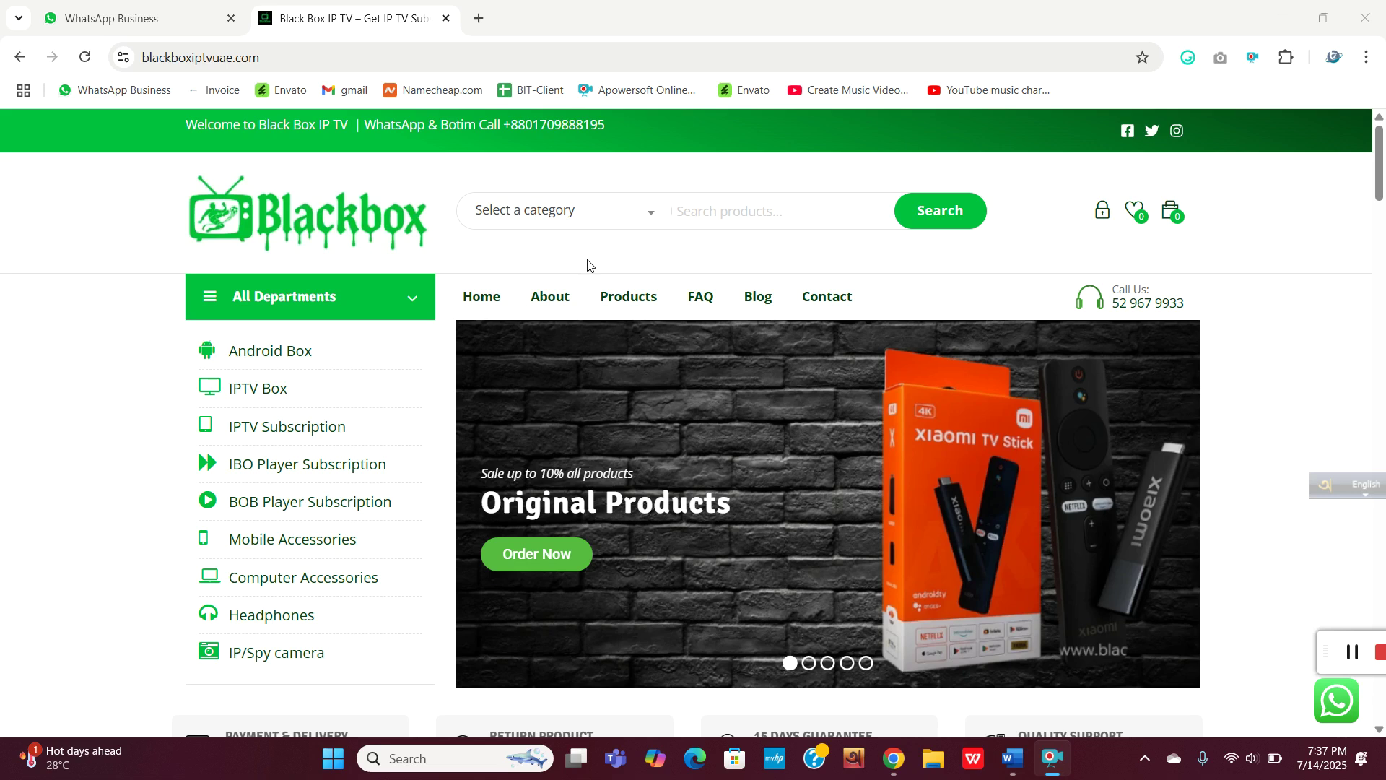
Switch to the Word product document and review the first product's title, price, images and description heading.
left_click(1013, 758)
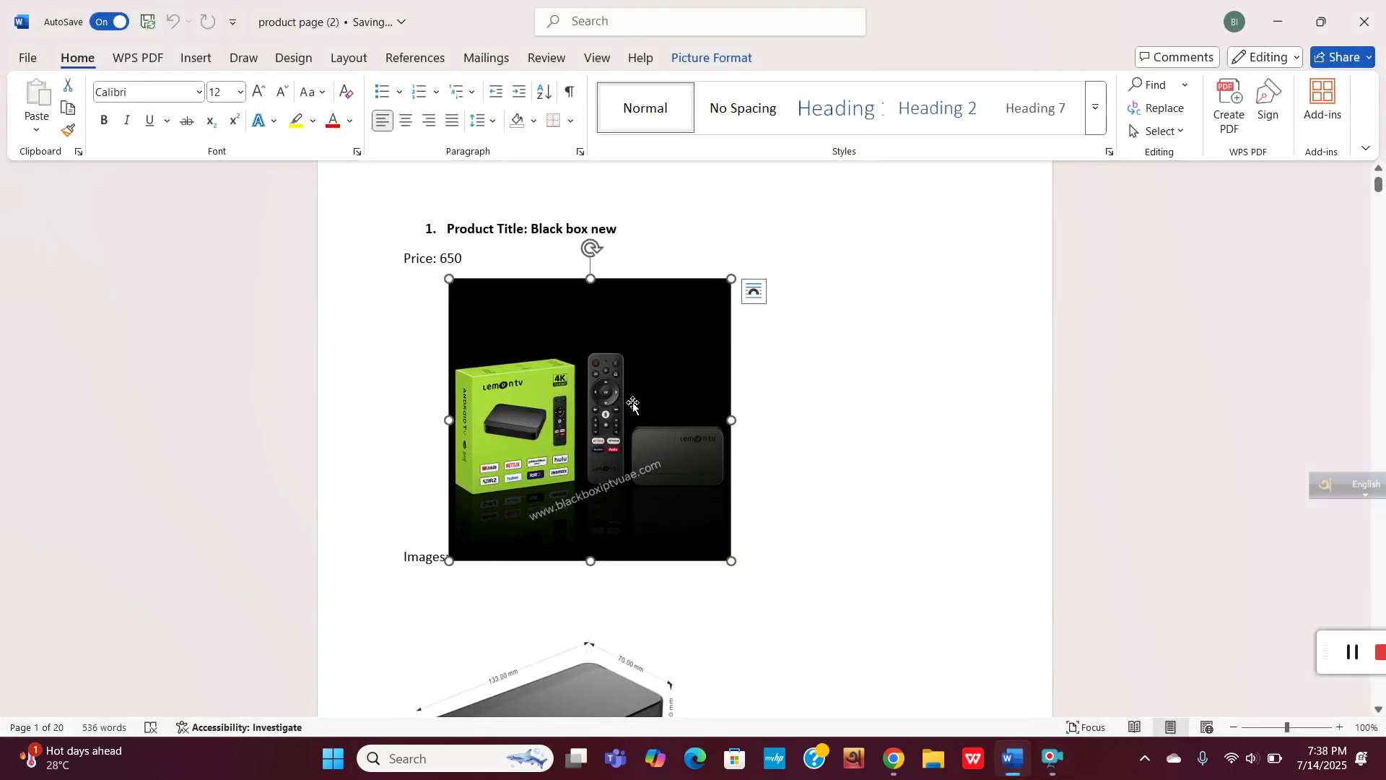
scroll(570, 365, "up", 1)
left_click_drag(532, 273, 646, 280)
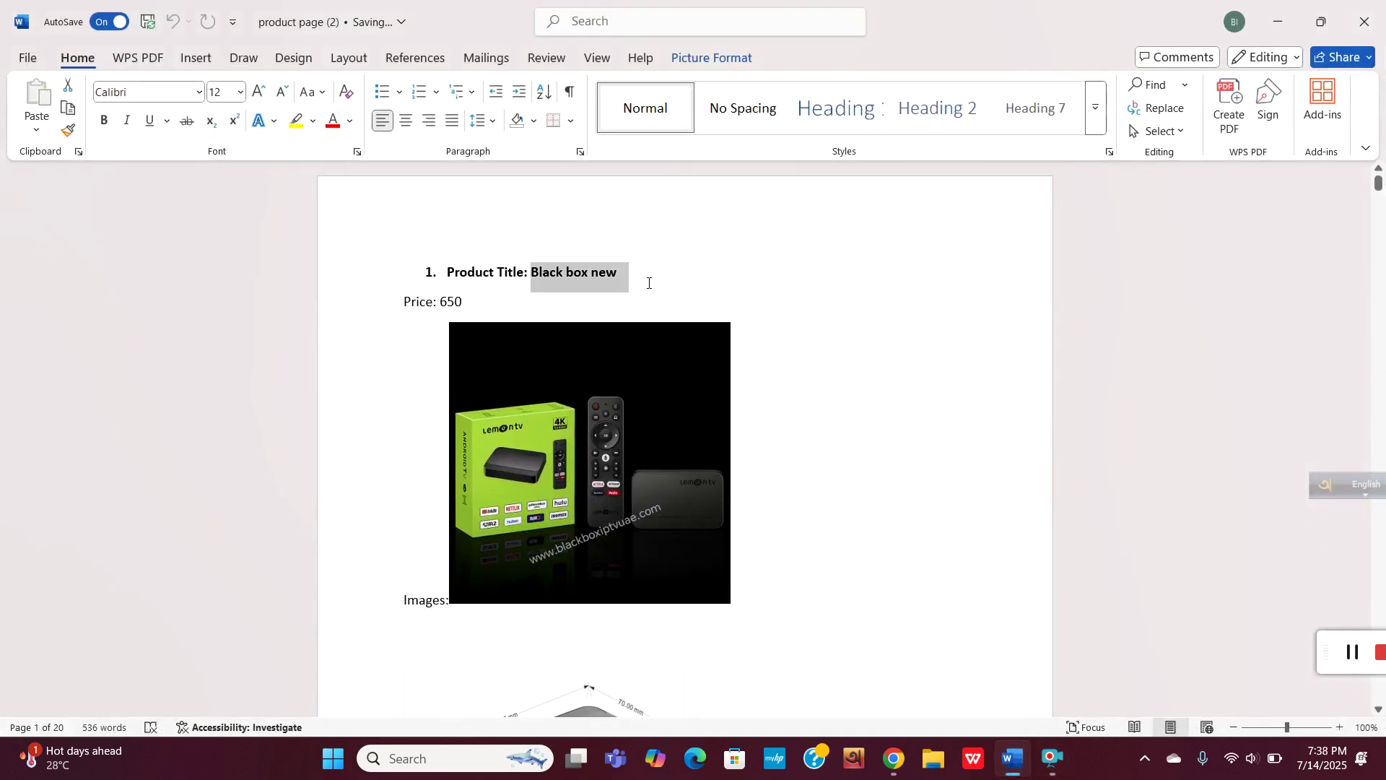
triple_click(425, 306)
scroll(577, 455, "down", 8)
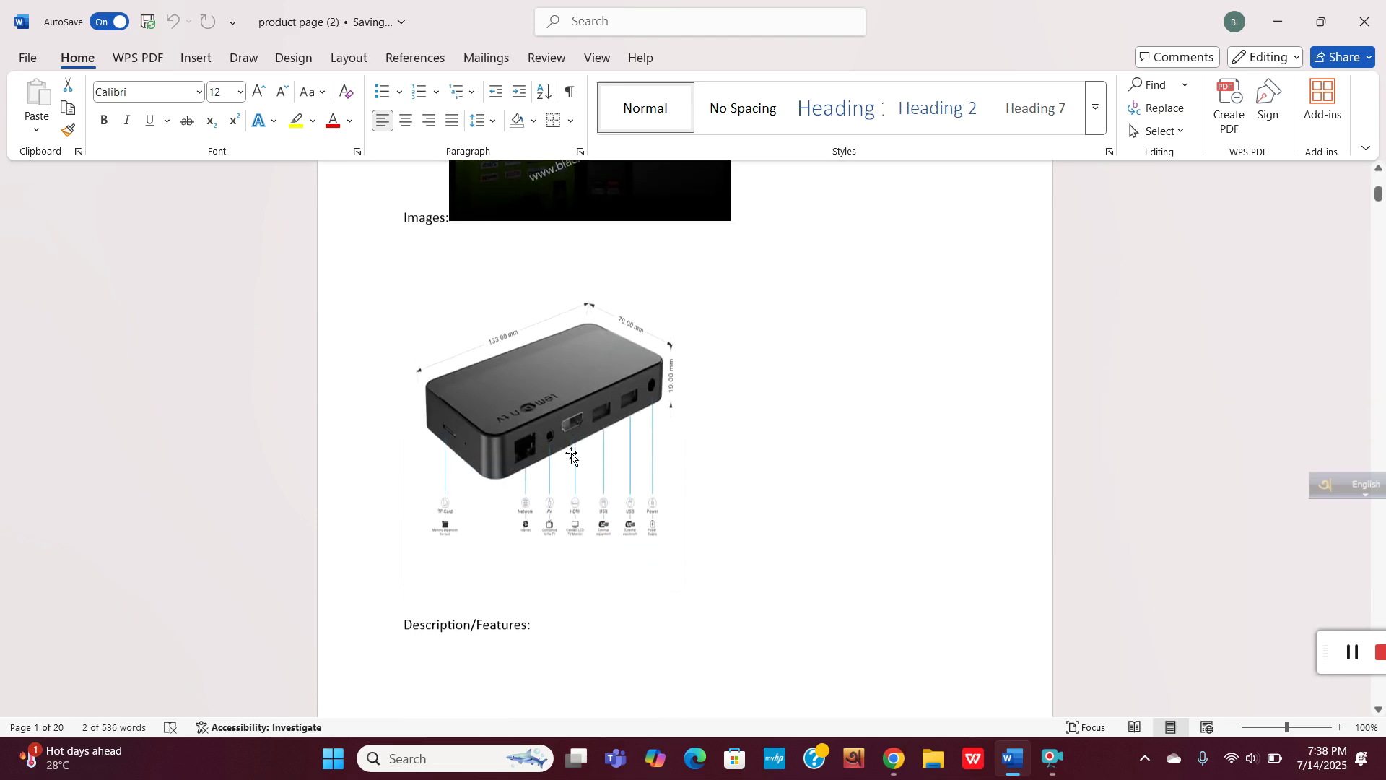
scroll(393, 377, "down", 1)
left_click_drag(407, 359, 706, 684)
scroll(639, 540, "up", 2)
scroll(636, 527, "up", 10)
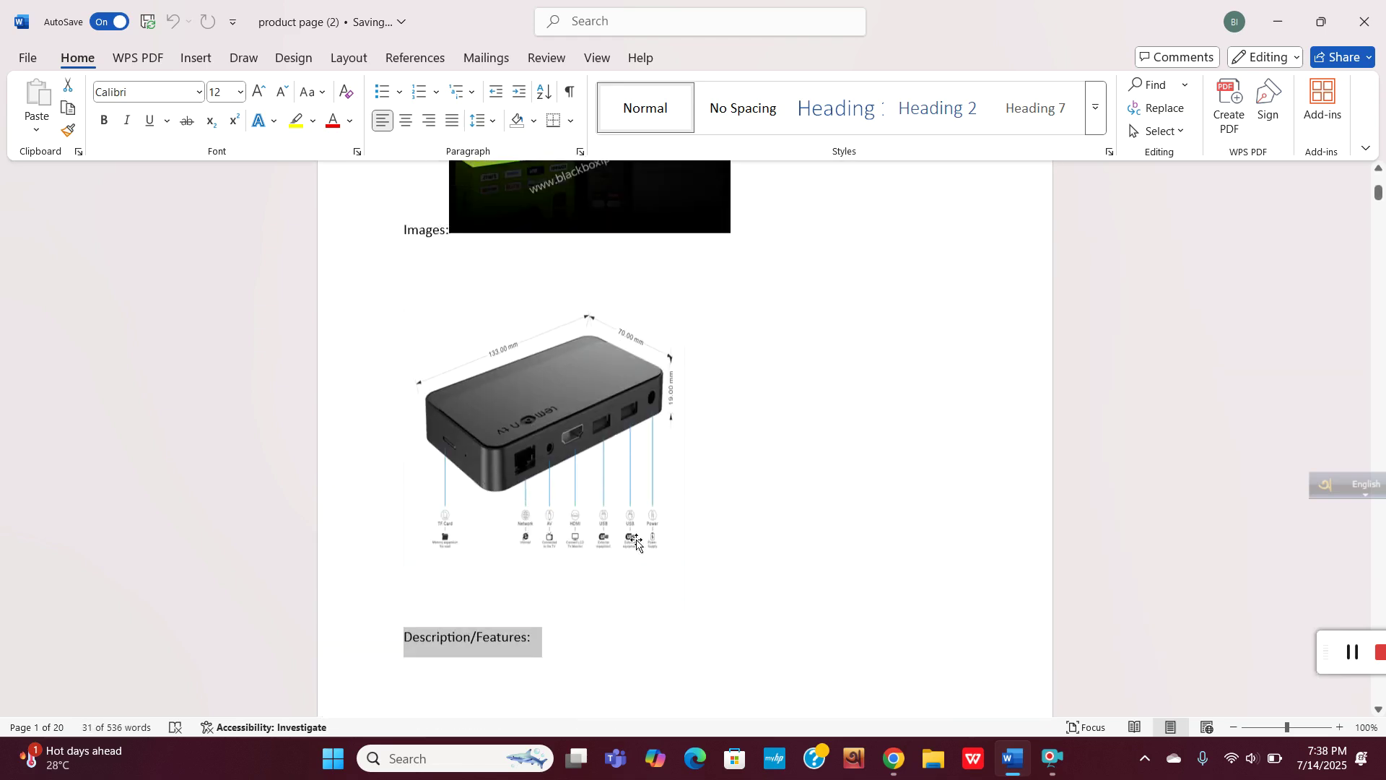
scroll(631, 507, "up", 3)
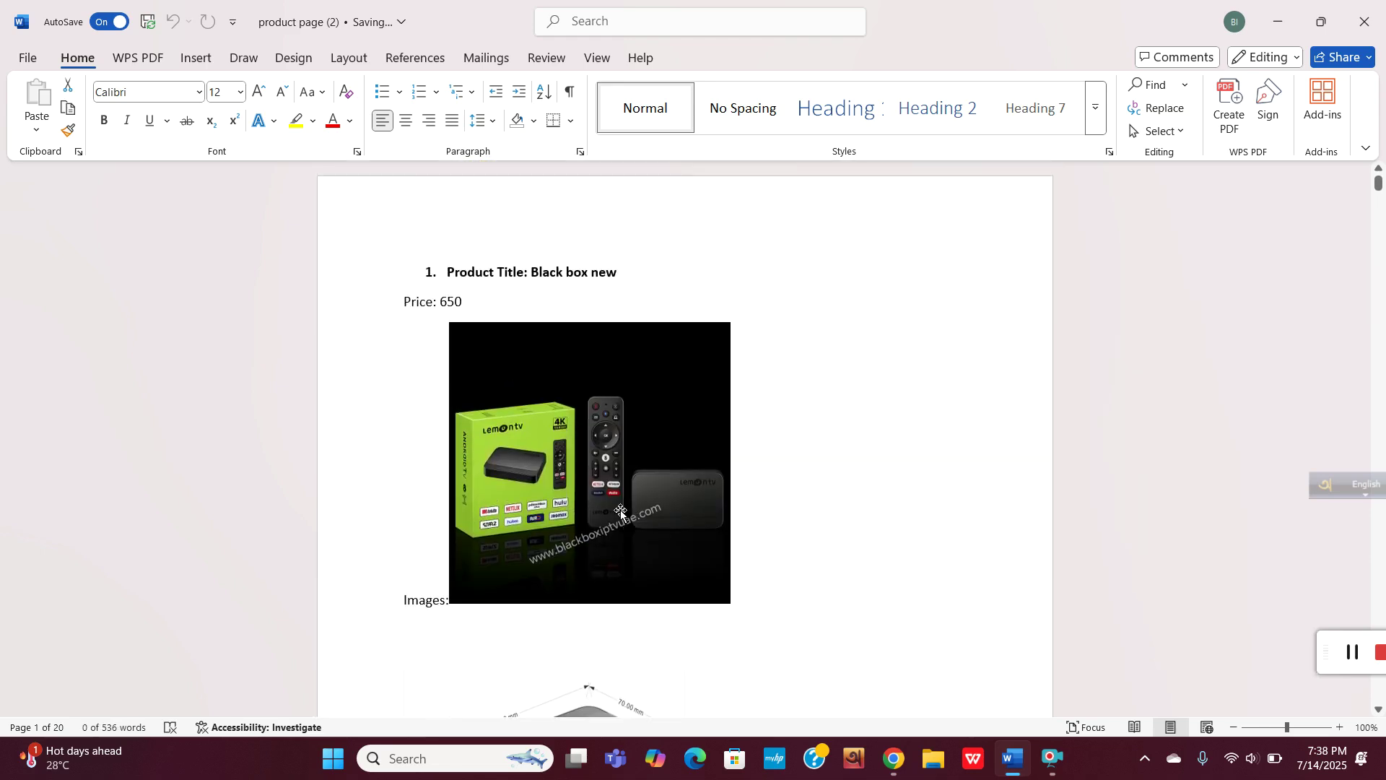
Inspect the two images of the first product, the boxed set and the dimensioned device picture.
scroll(631, 470, "down", 1)
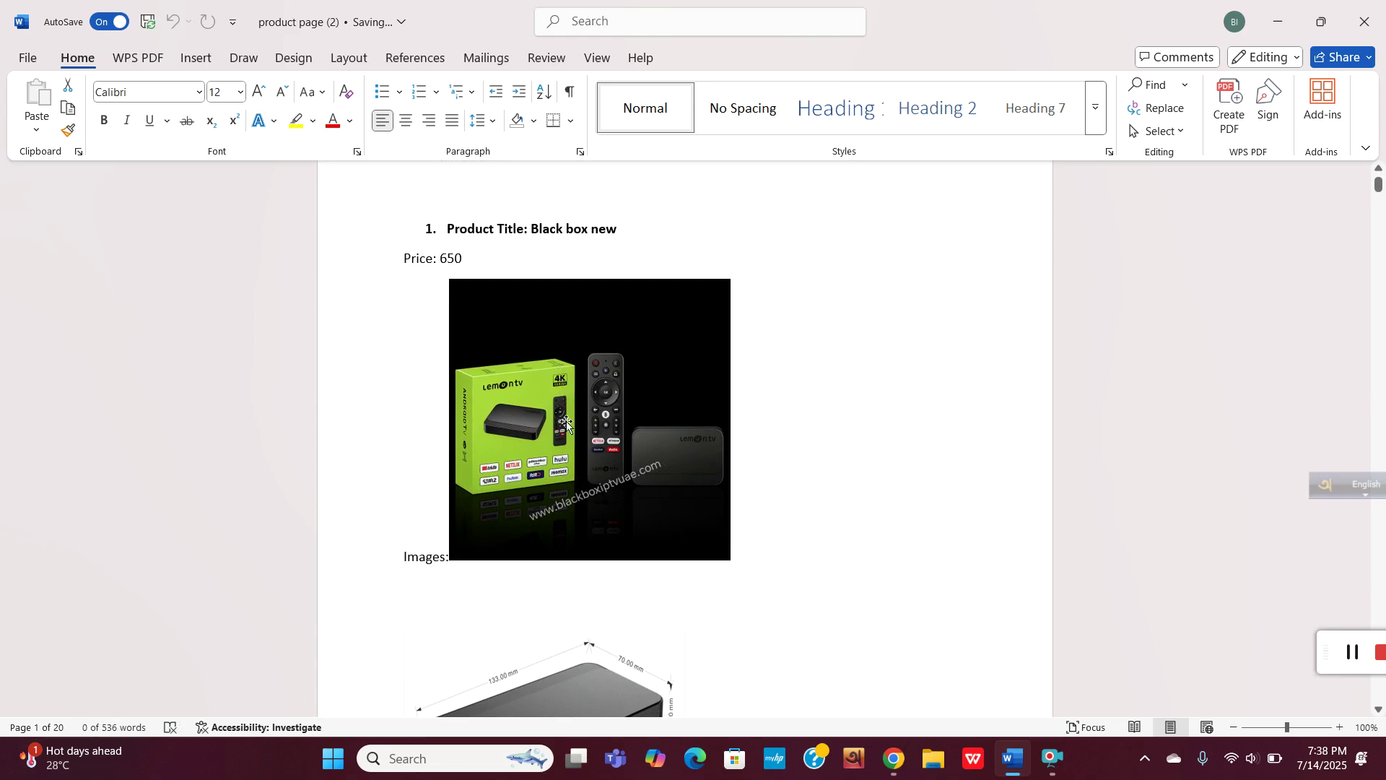
left_click(574, 398)
scroll(579, 394, "down", 3)
scroll(579, 394, "down", 1)
left_click(546, 532)
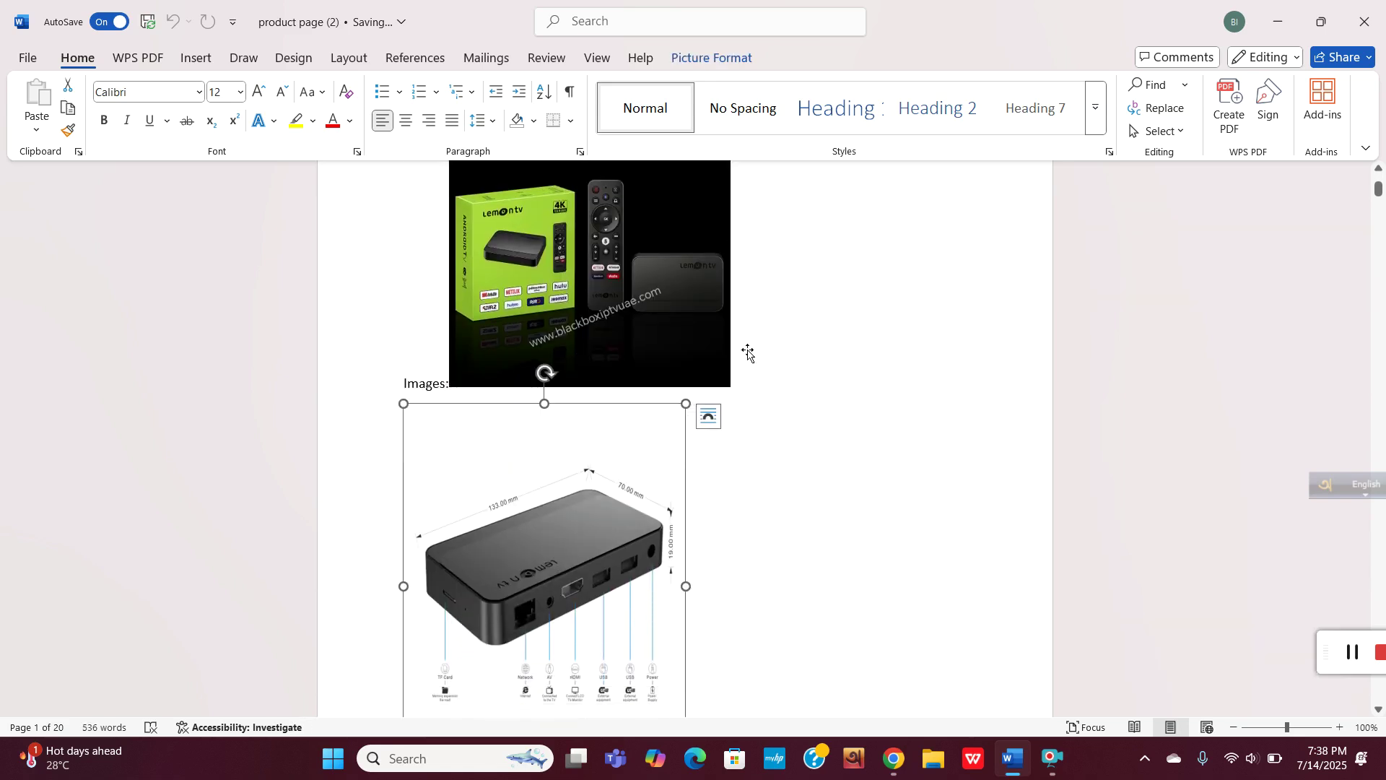
Minimize the document and browser windows and open the "products black box" folder on the desktop.
left_click(1285, 24)
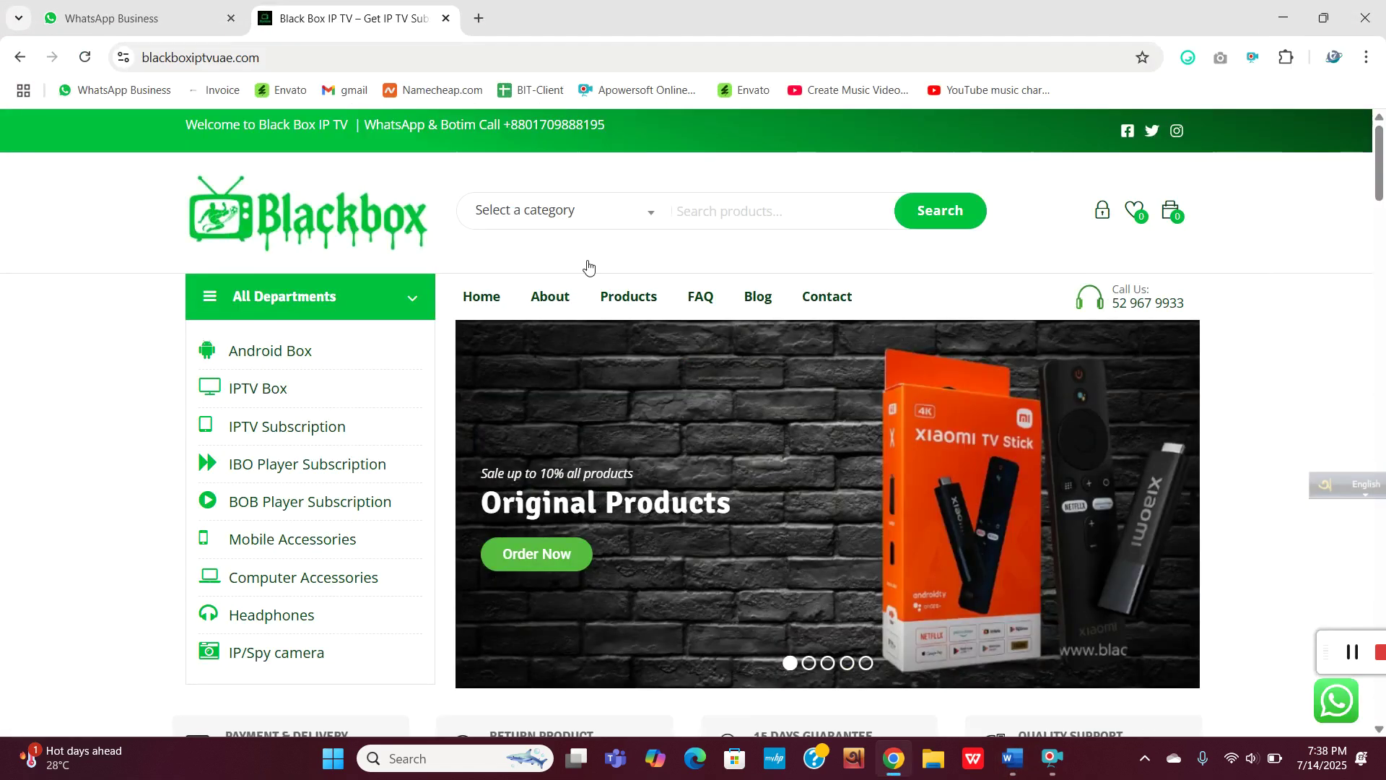
left_click(1286, 22)
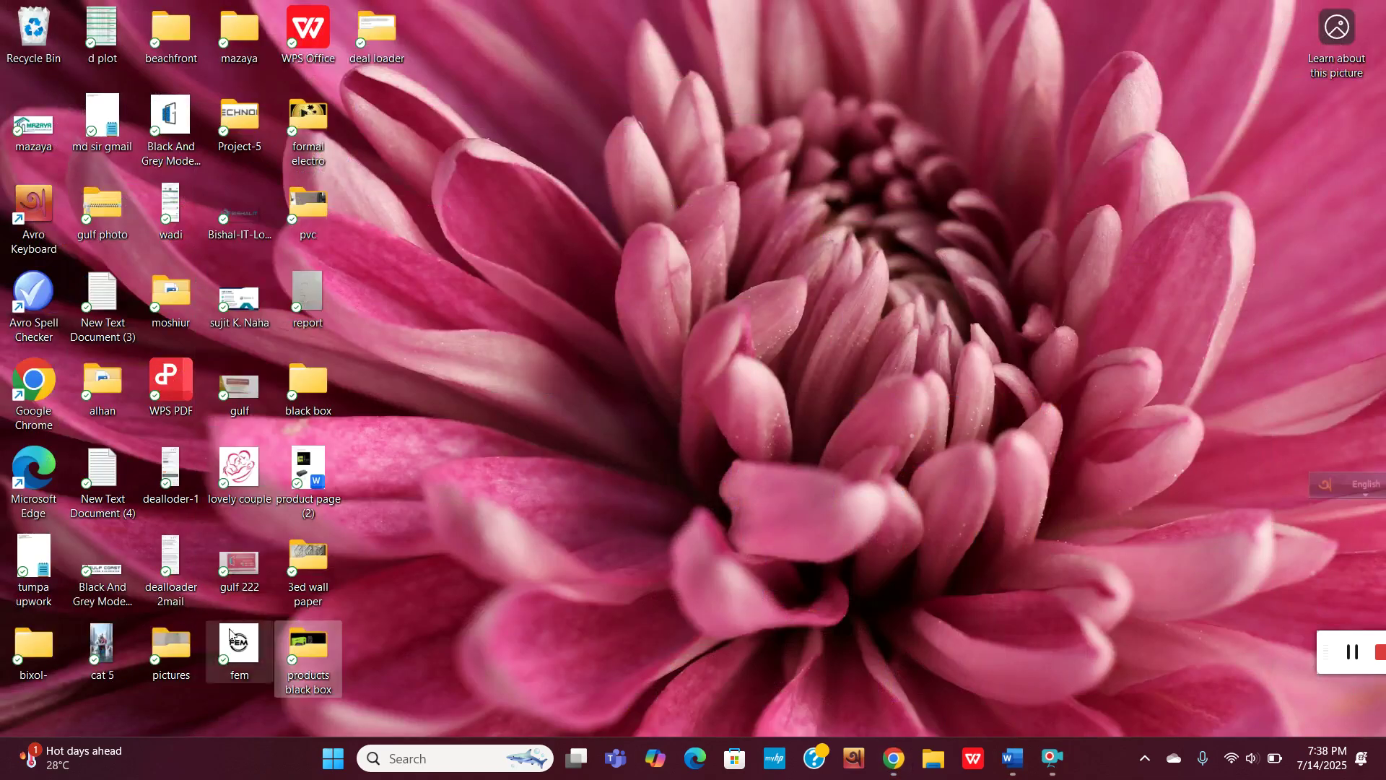
double_click(311, 653)
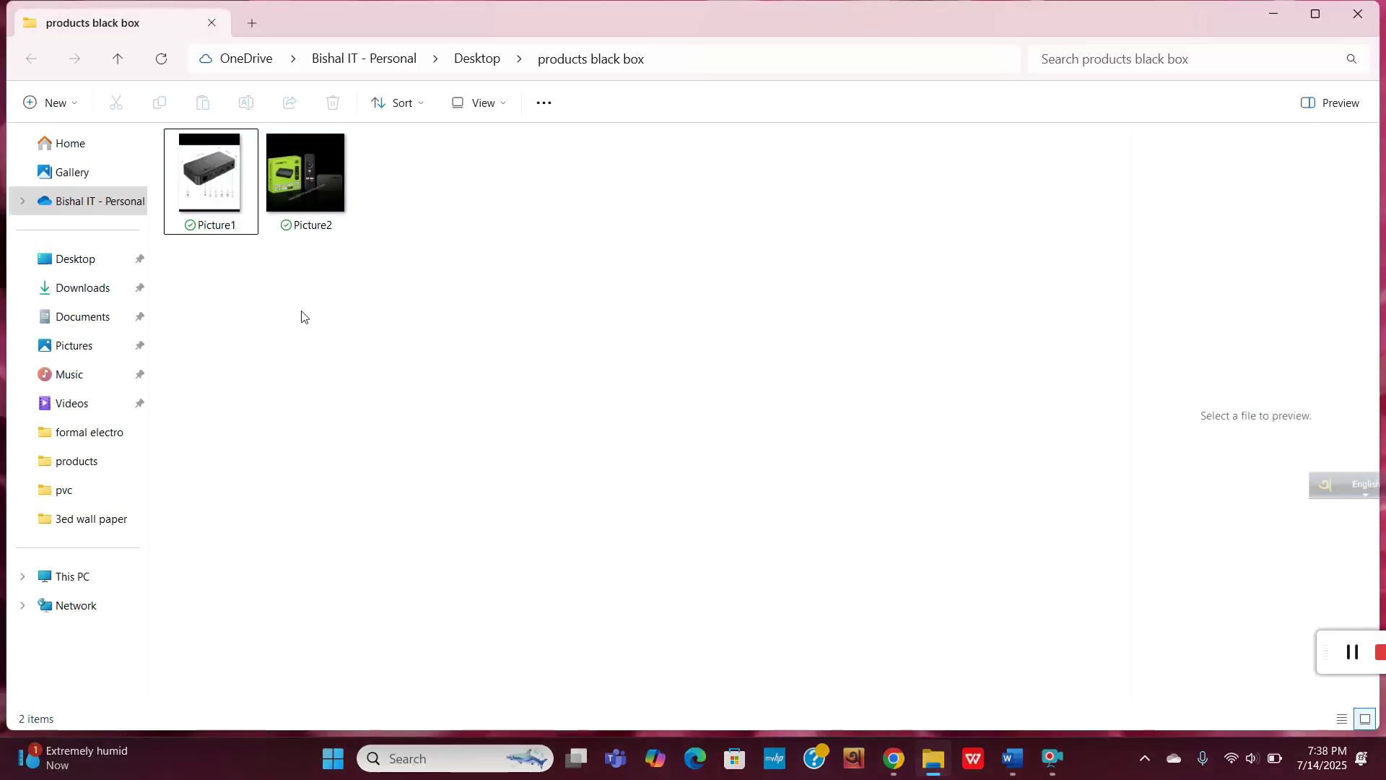
Switch back to Chrome, go to blackboxiptvuae.com/wp-admin and log in with the saved credentials.
left_click(893, 766)
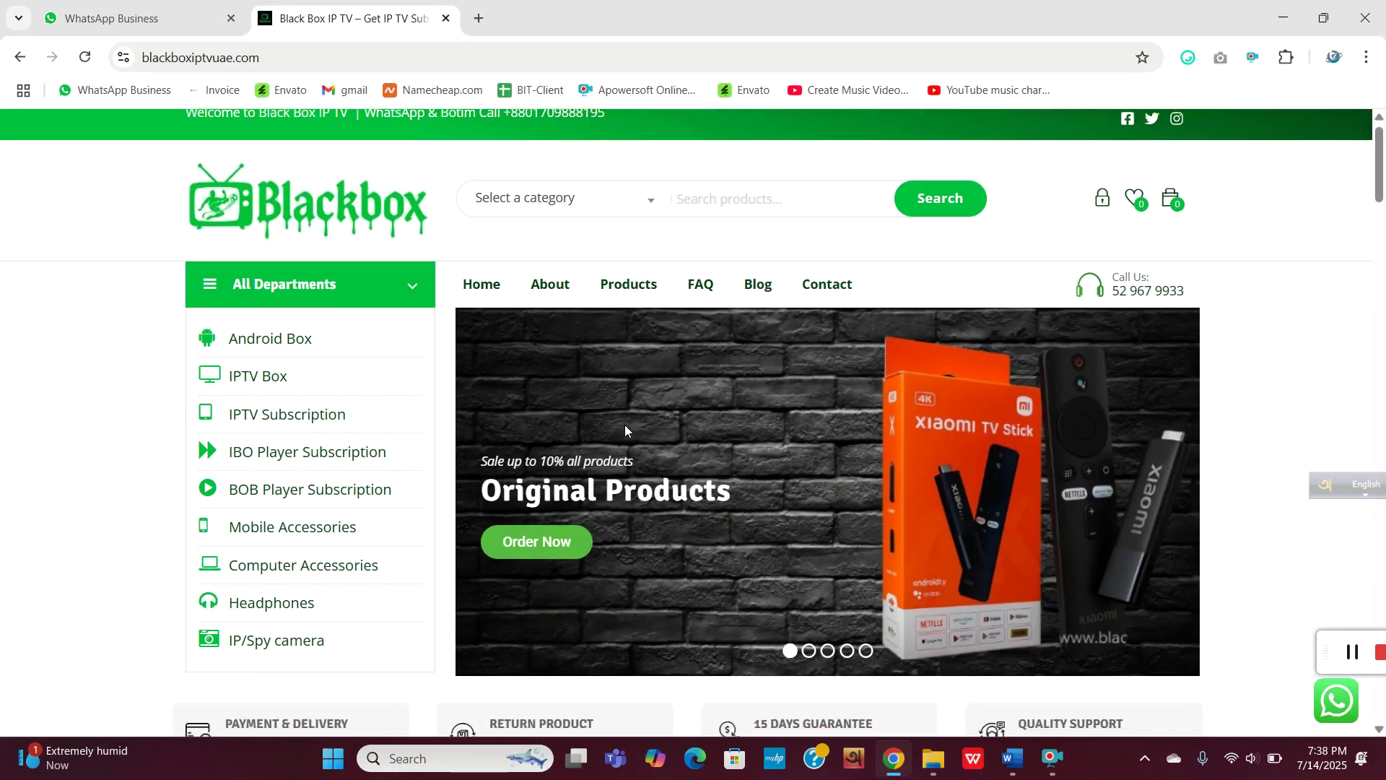
scroll(625, 426, "down", 15)
scroll(618, 421, "up", 10)
scroll(617, 425, "up", 5)
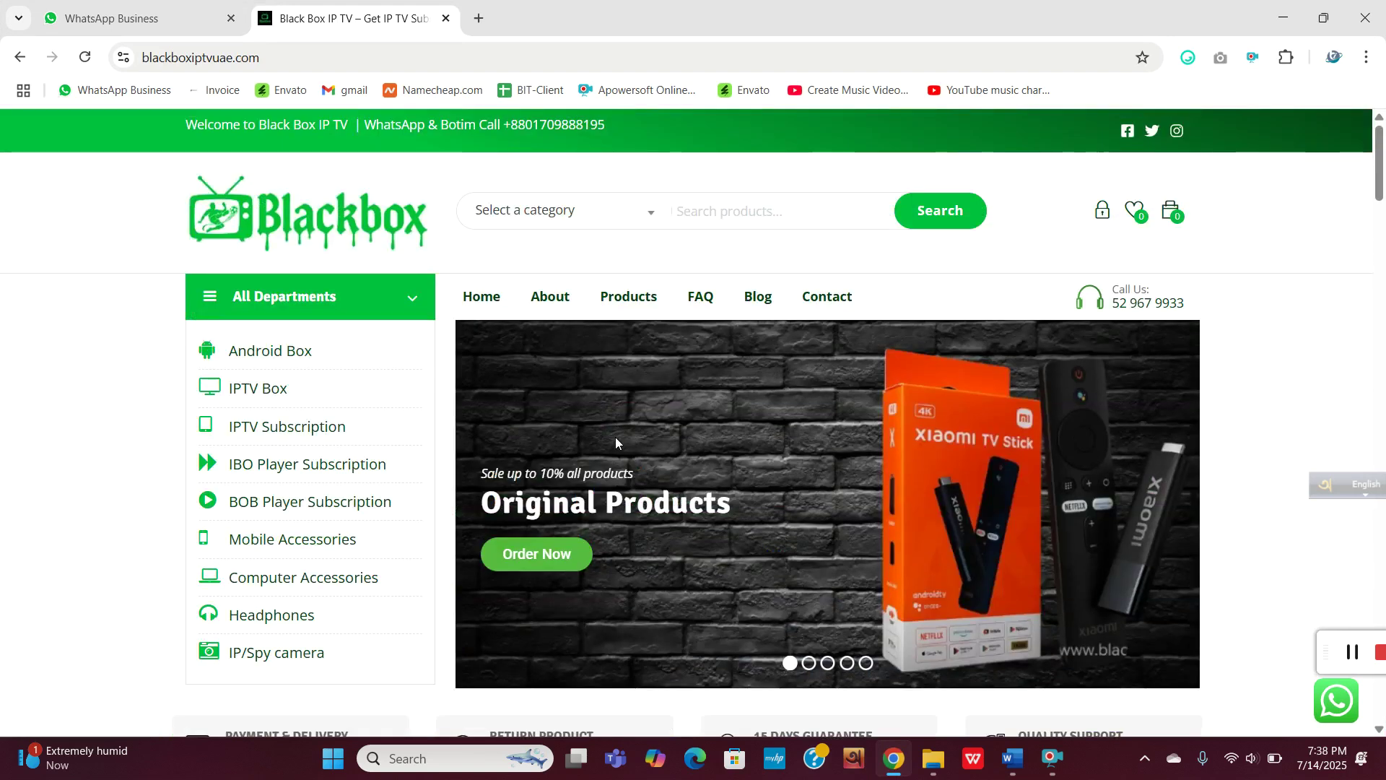
left_click(336, 62)
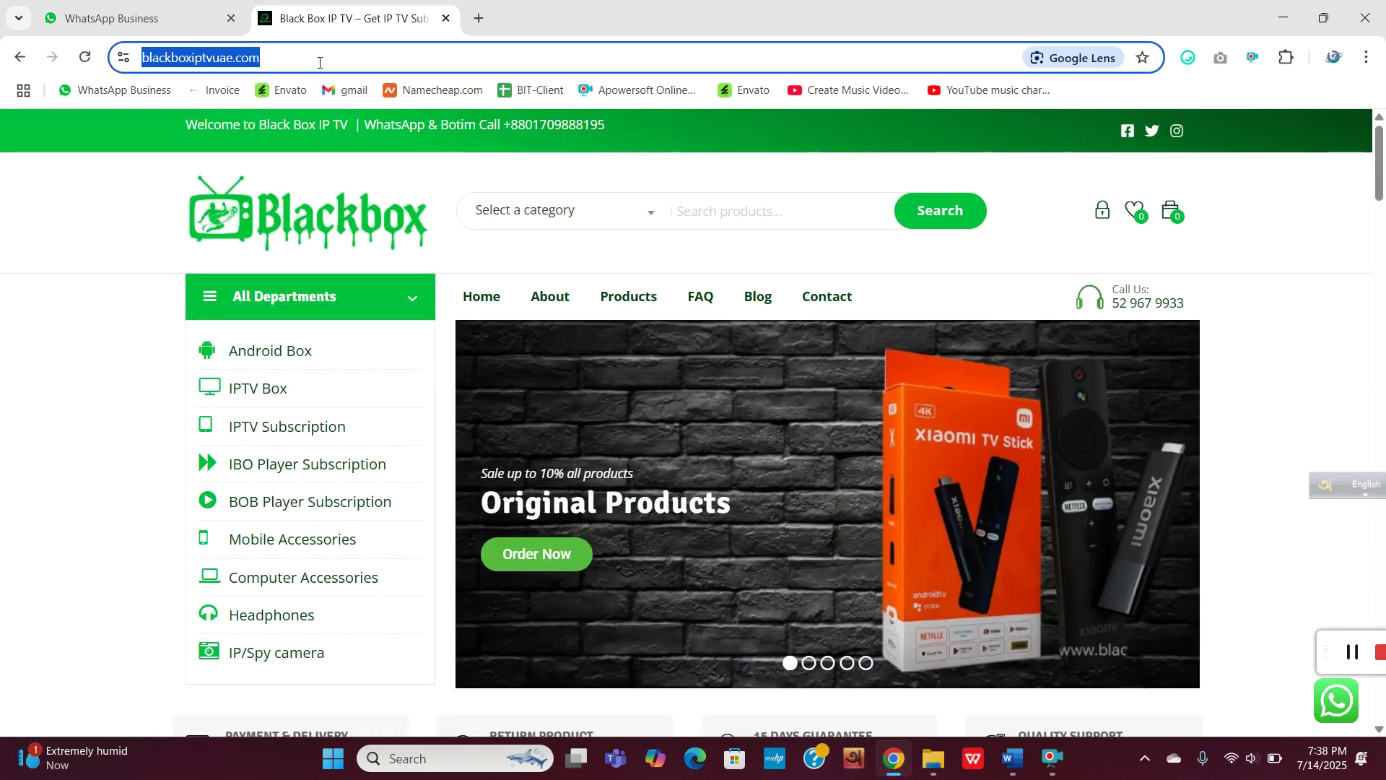
left_click(393, 61)
type("//")
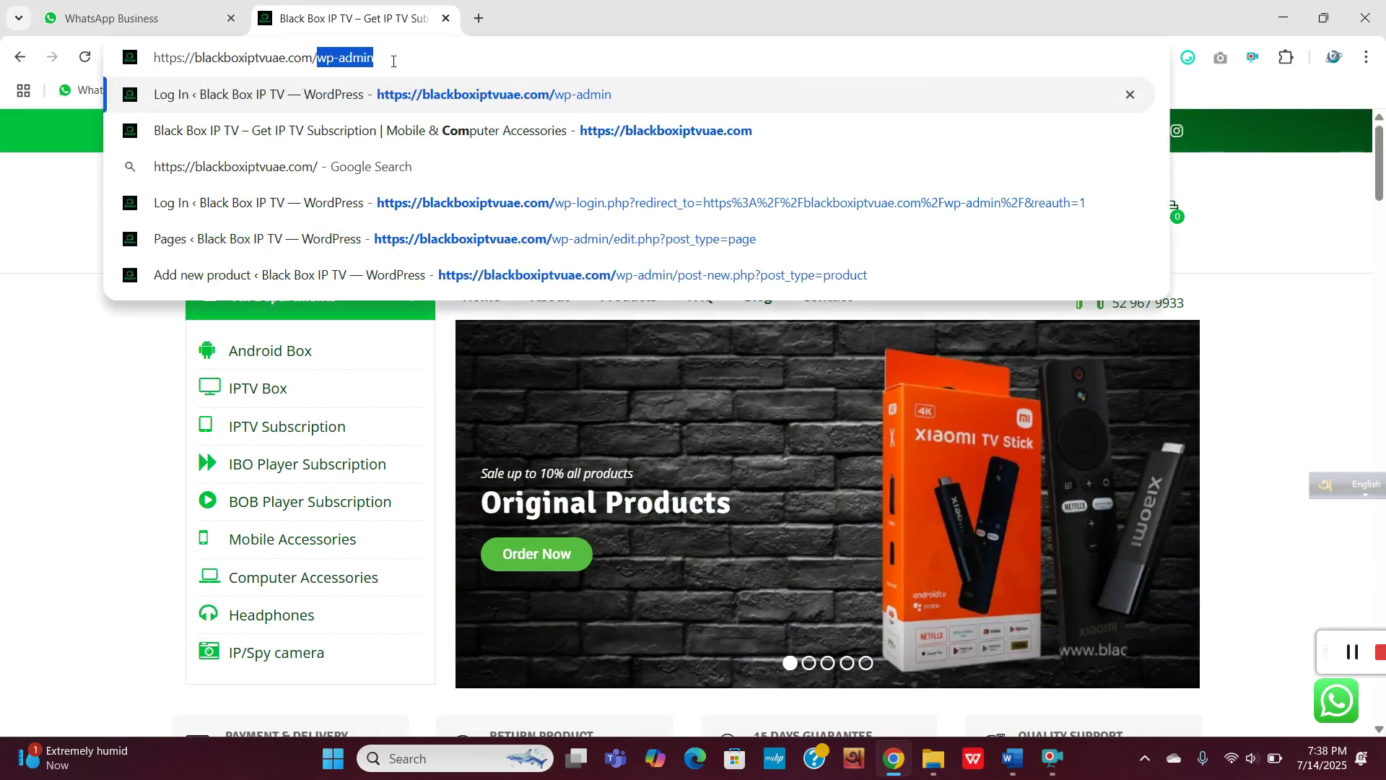
type("wp-")
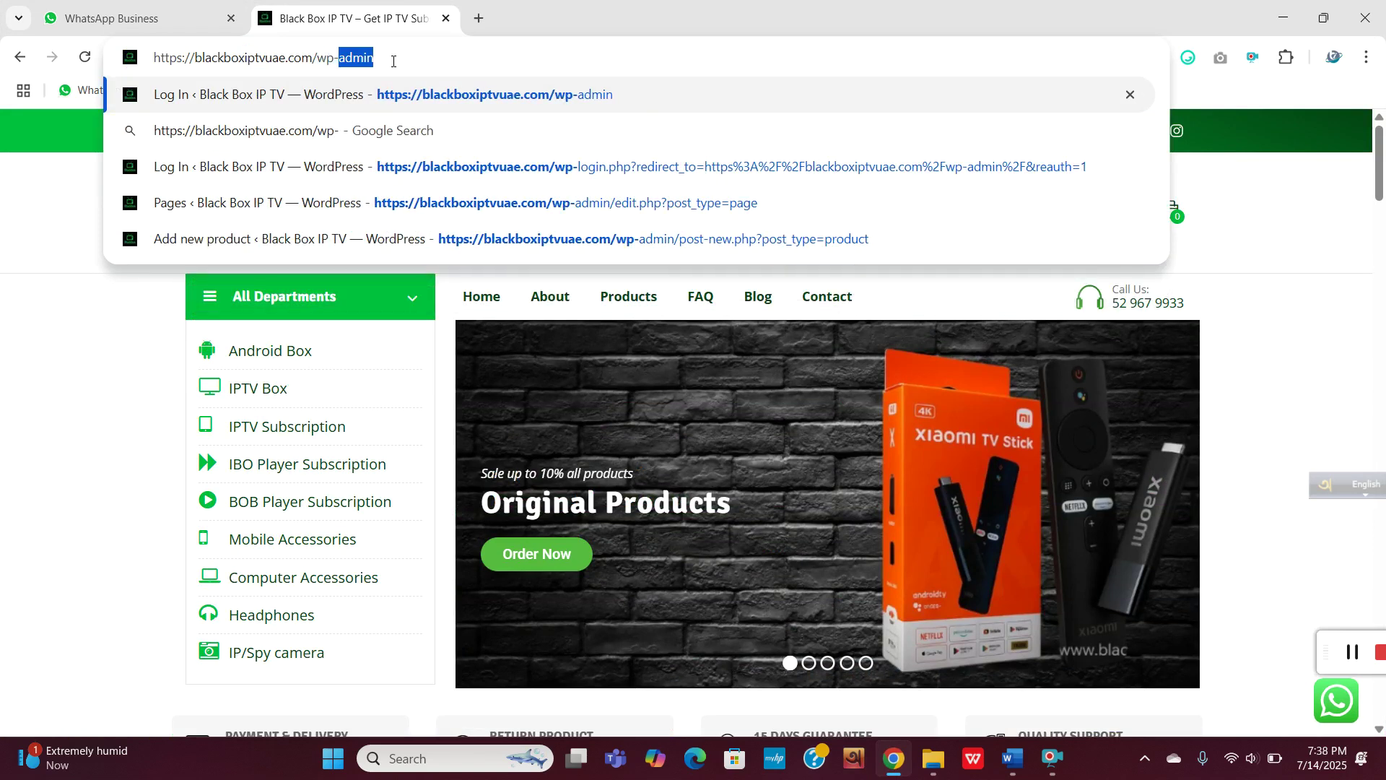
key("Return")
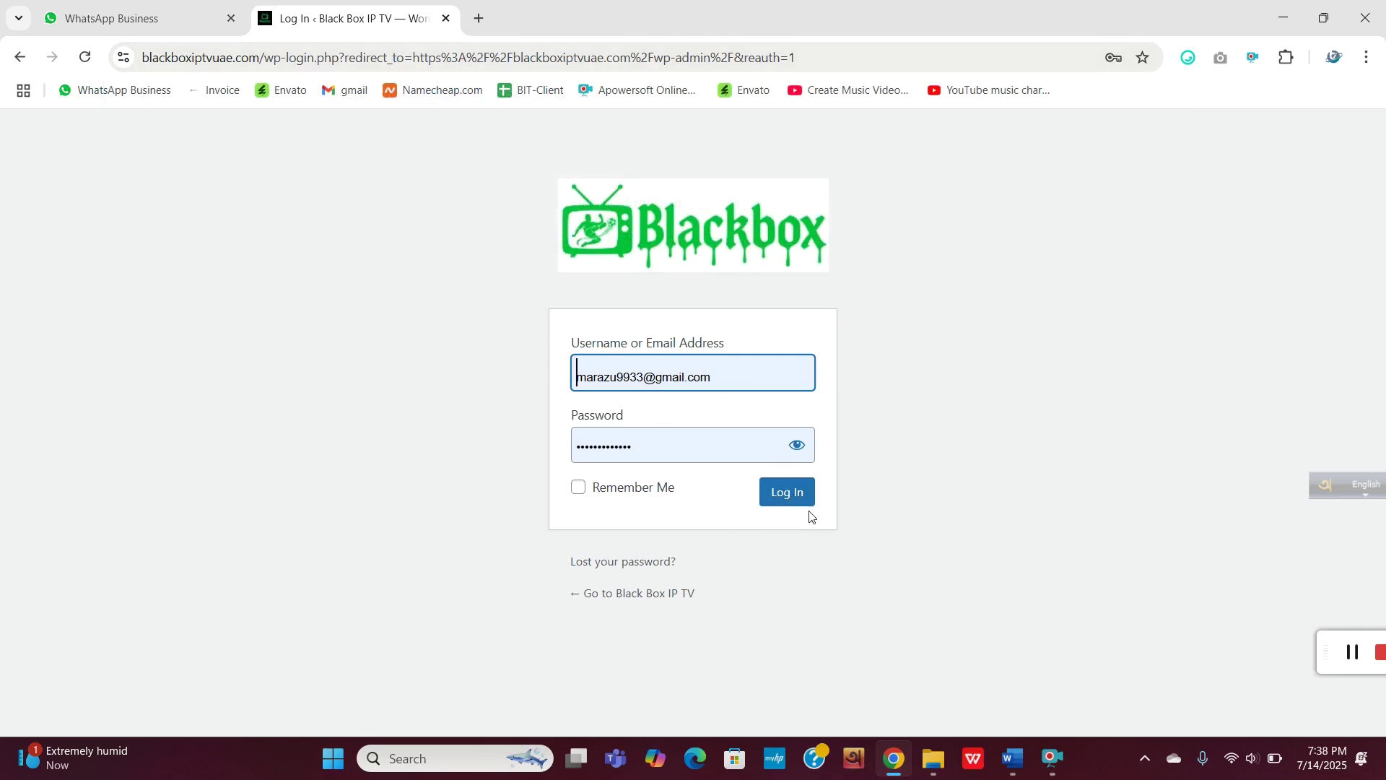
left_click(787, 504)
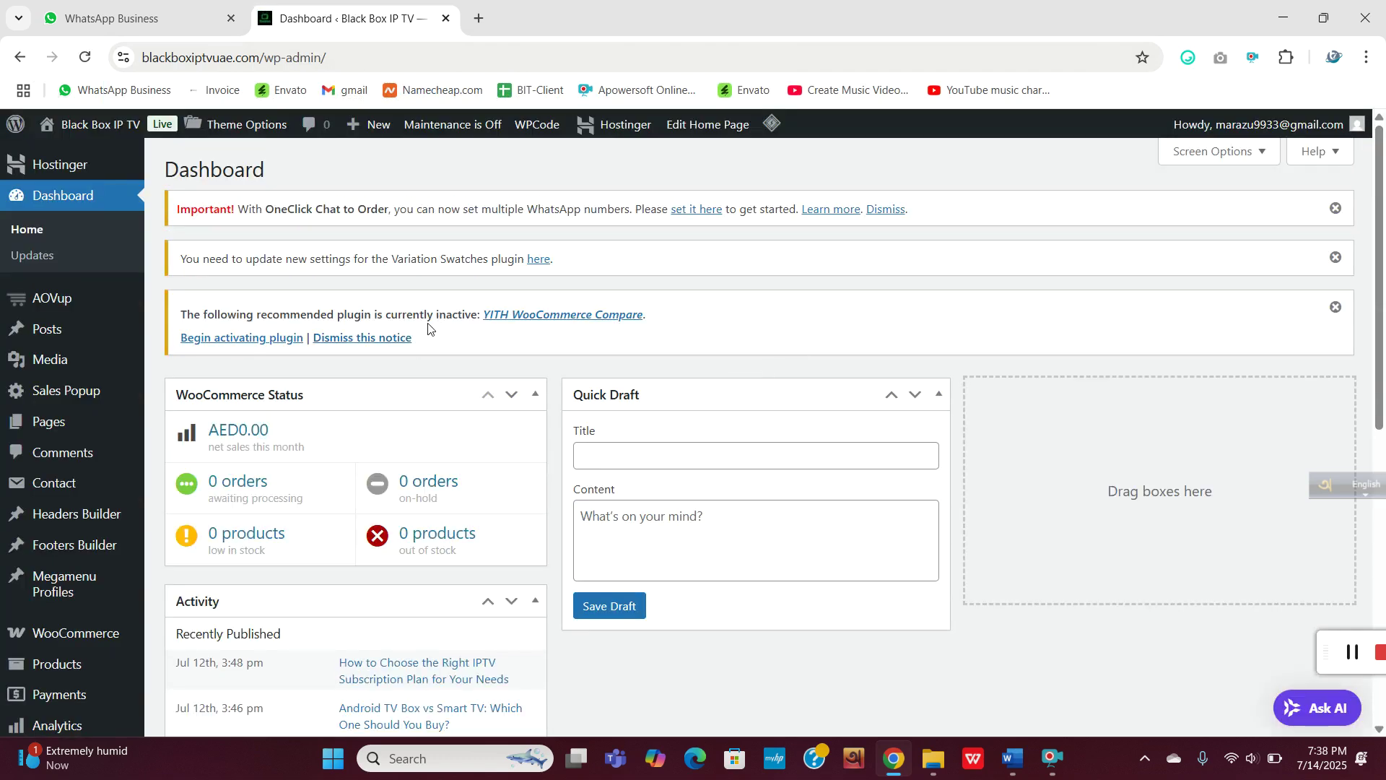
Open the list of all store products from the WordPress dashboard.
scroll(40, 332, "down", 1)
scroll(72, 340, "up", 1)
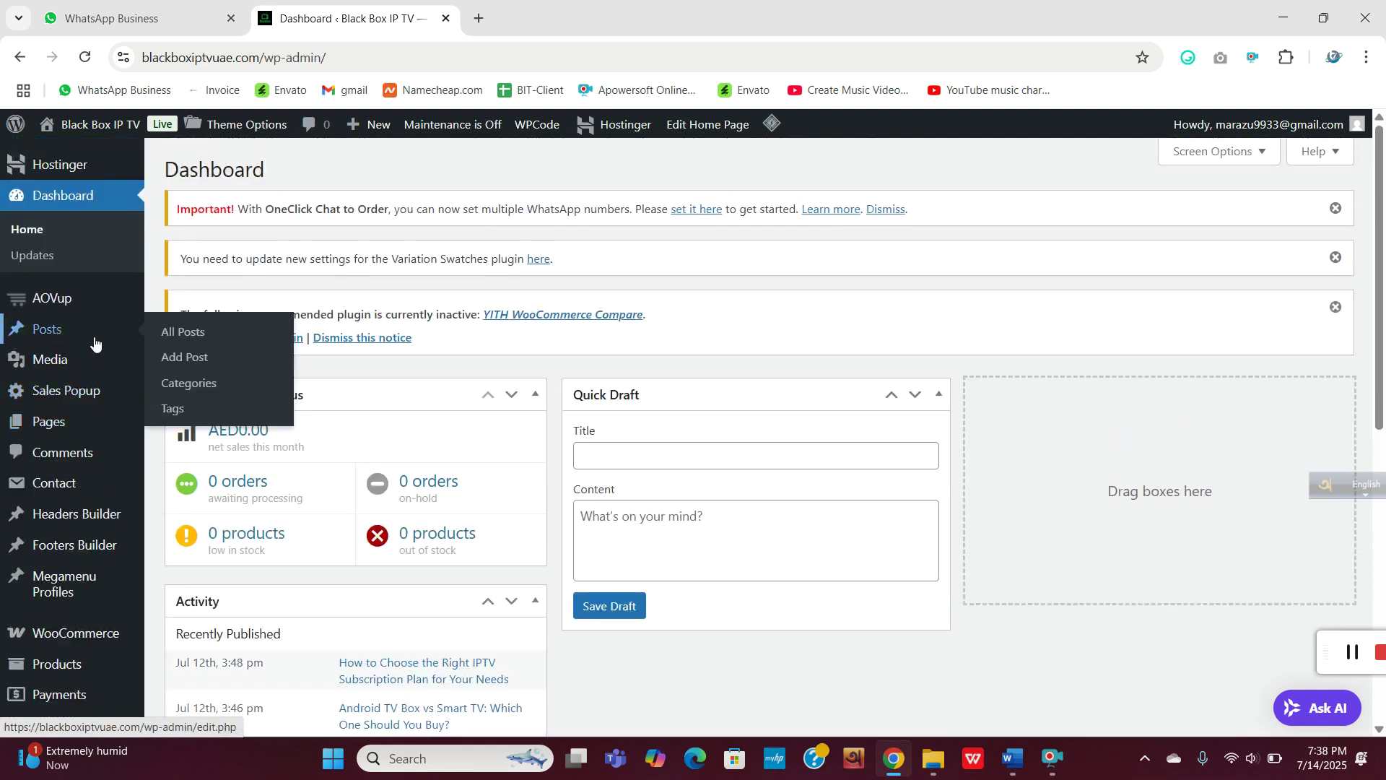
scroll(61, 354, "down", 3)
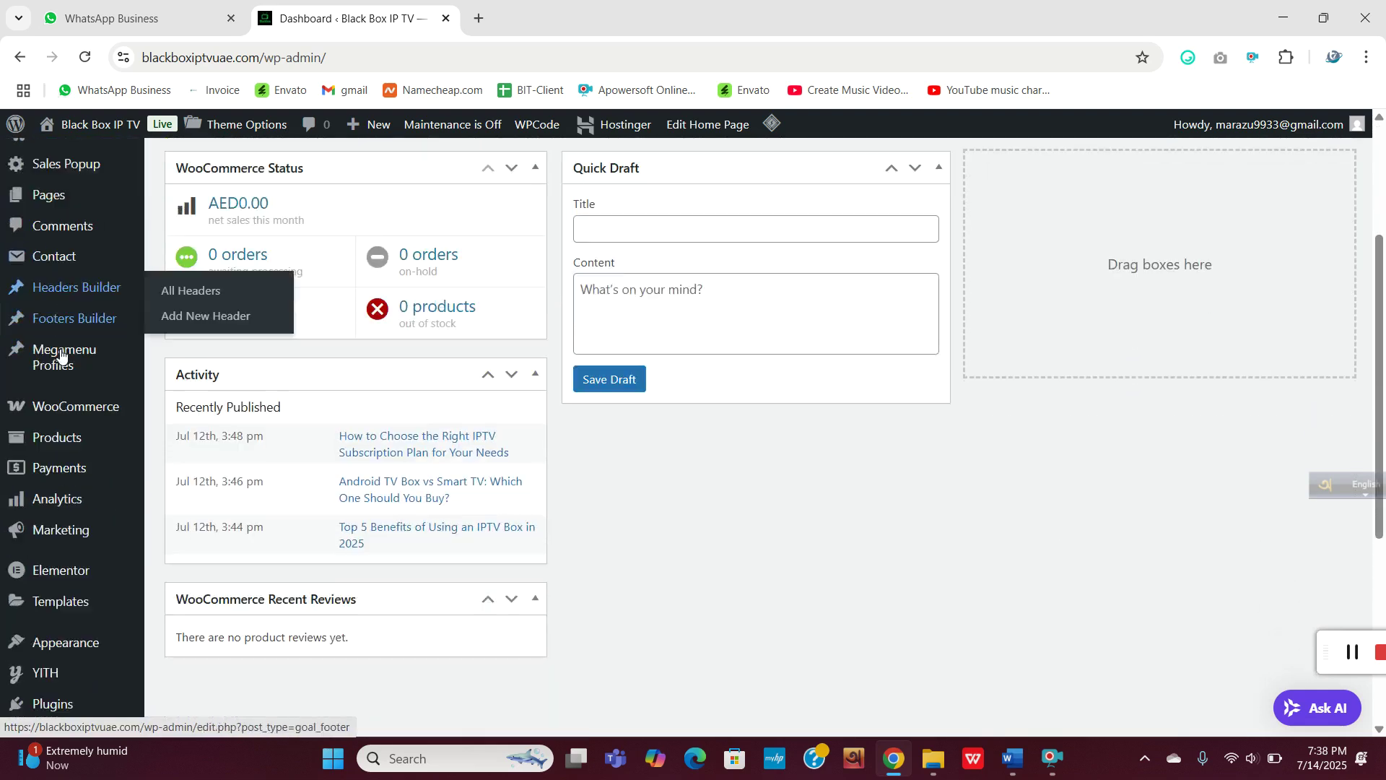
scroll(60, 358, "down", 1)
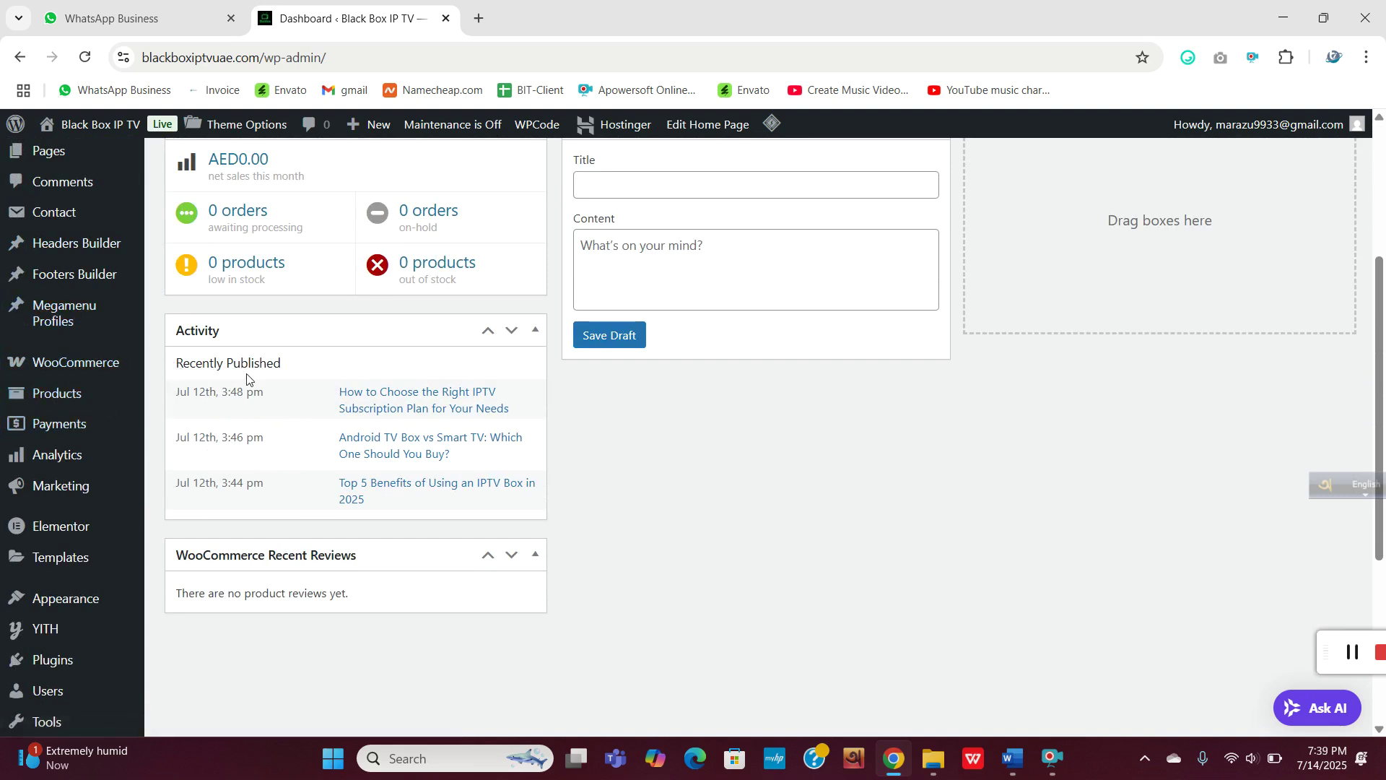
scroll(247, 379, "up", 4)
scroll(115, 502, "down", 2)
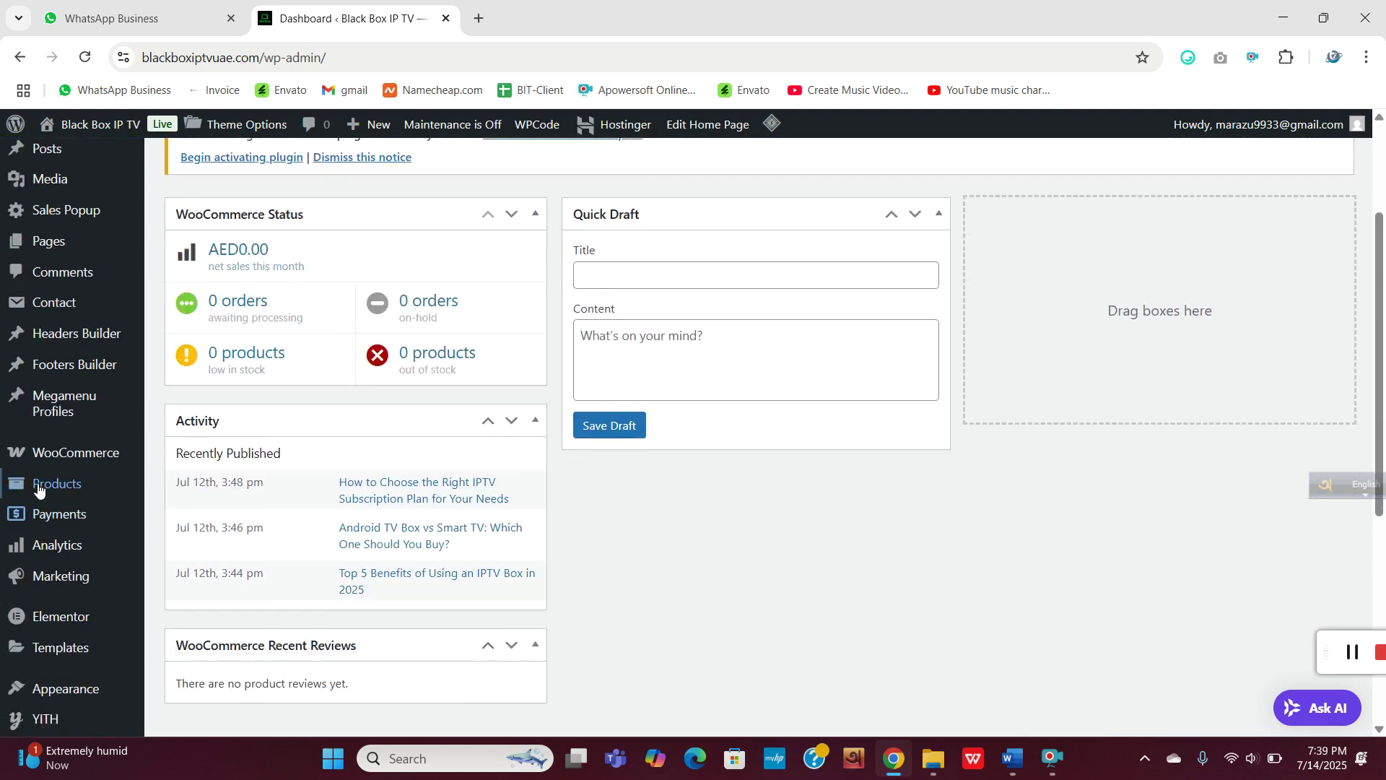
mouse_move(38, 489)
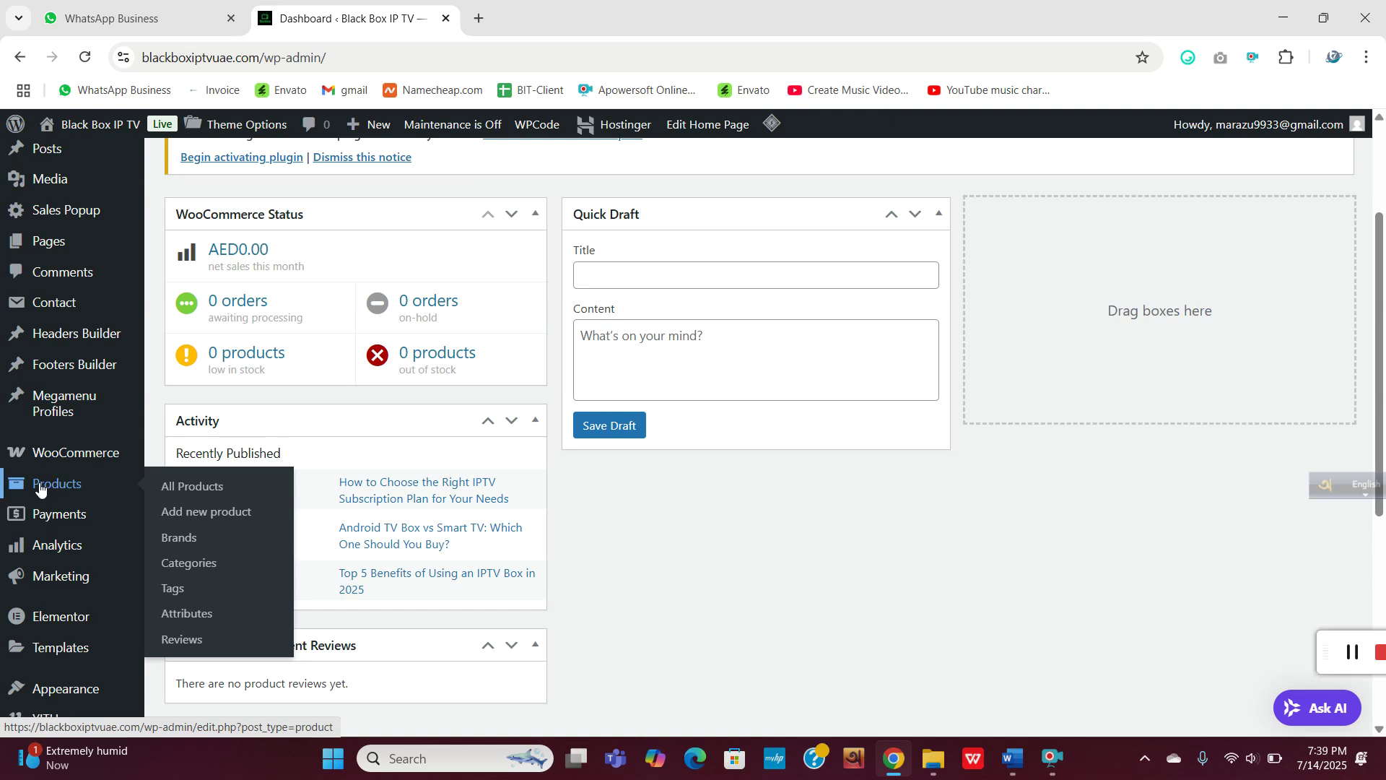
left_click(179, 488)
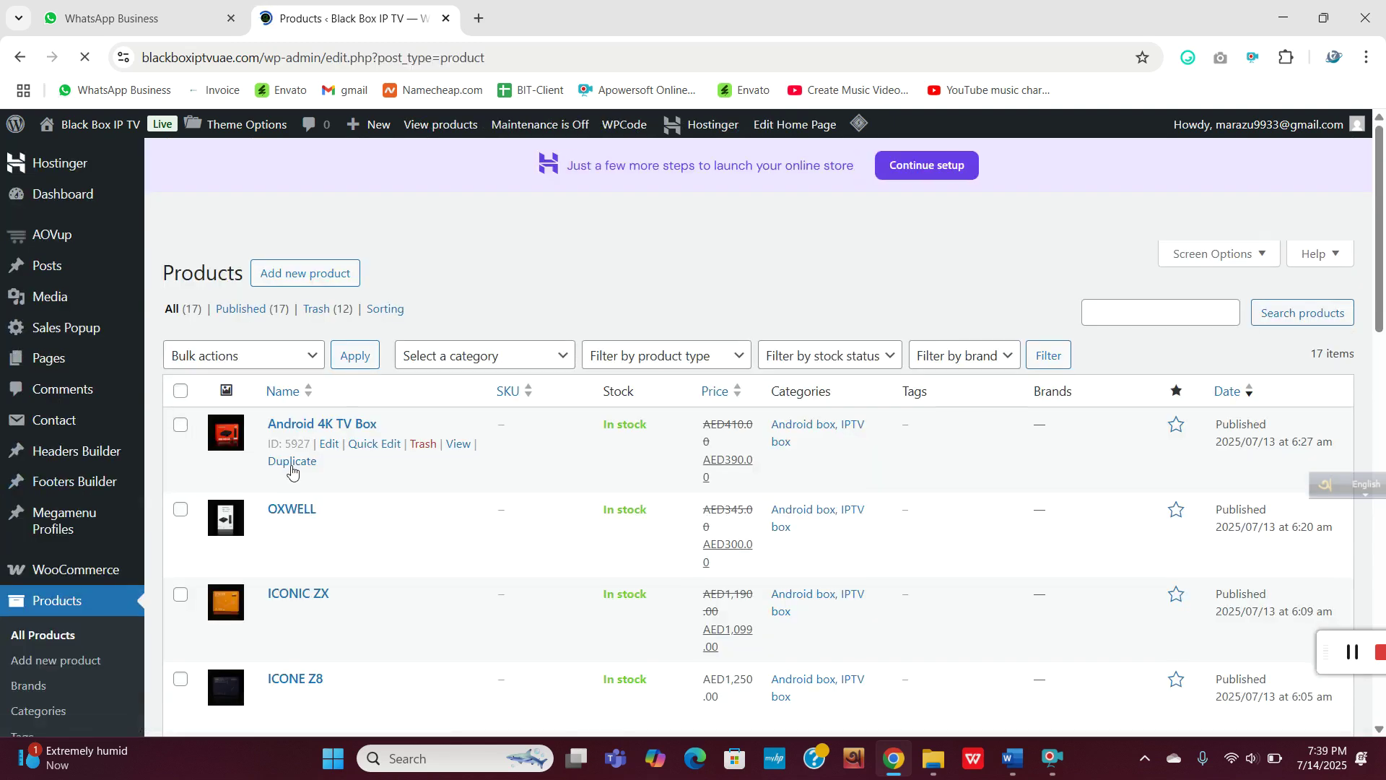
Look through the whole product list, checking the existing products' names, prices and categories.
scroll(292, 470, "down", 16)
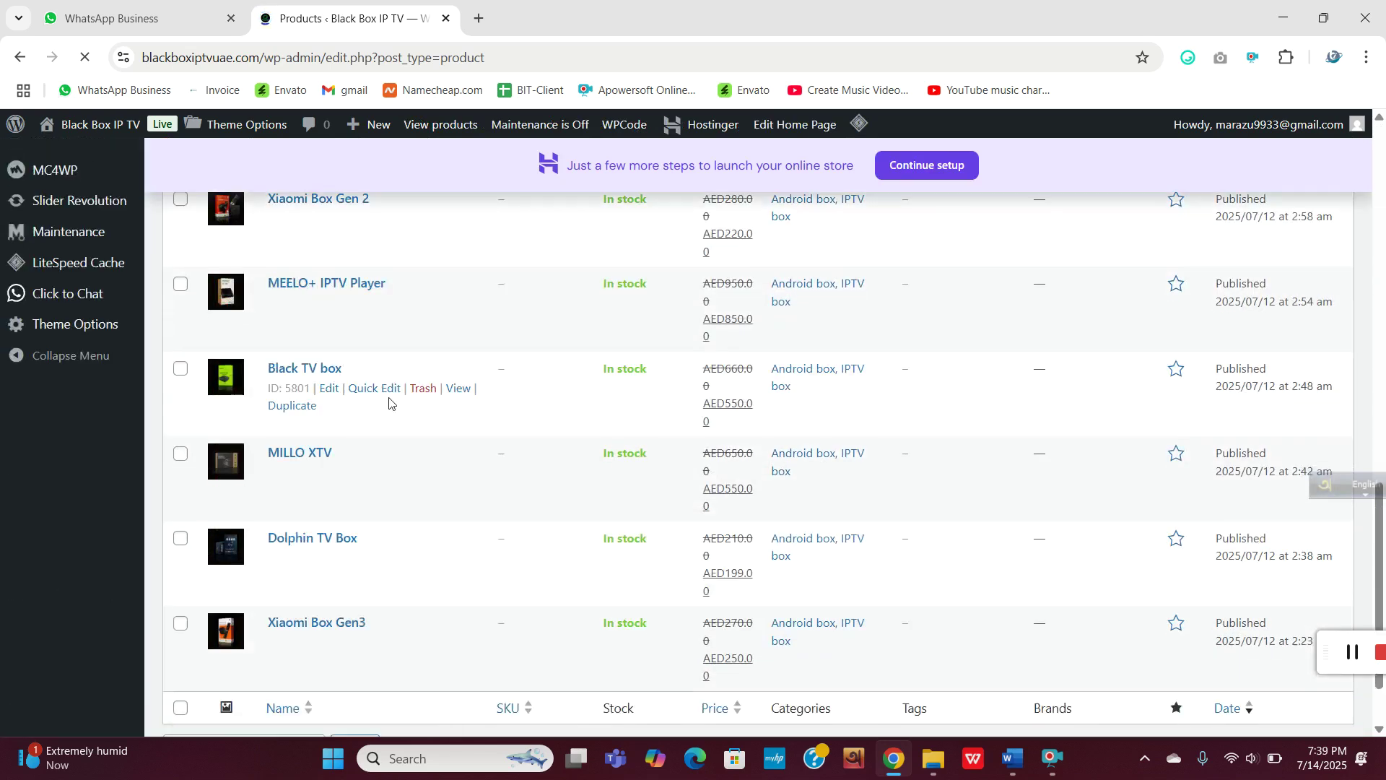
scroll(389, 402, "down", 2)
scroll(455, 454, "up", 9)
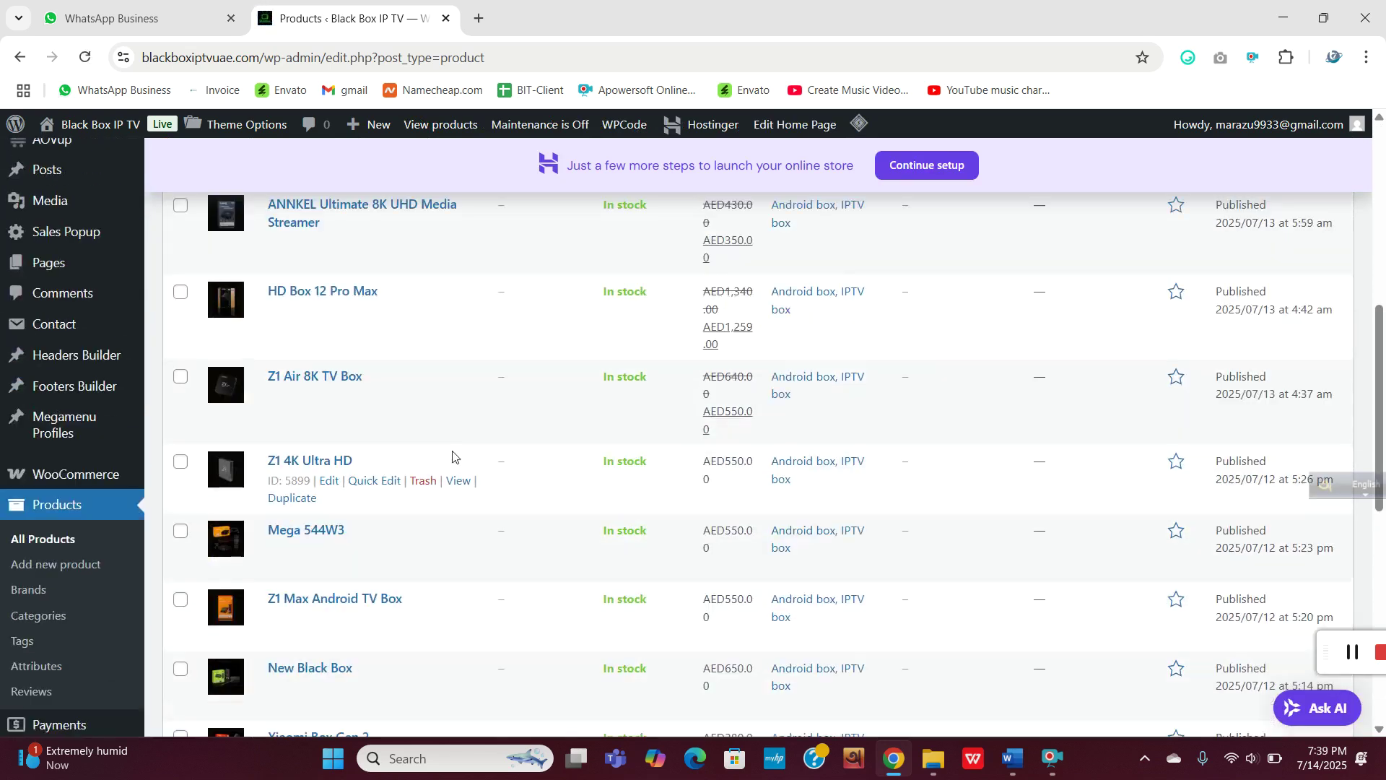
scroll(447, 454, "up", 5)
scroll(438, 450, "down", 10)
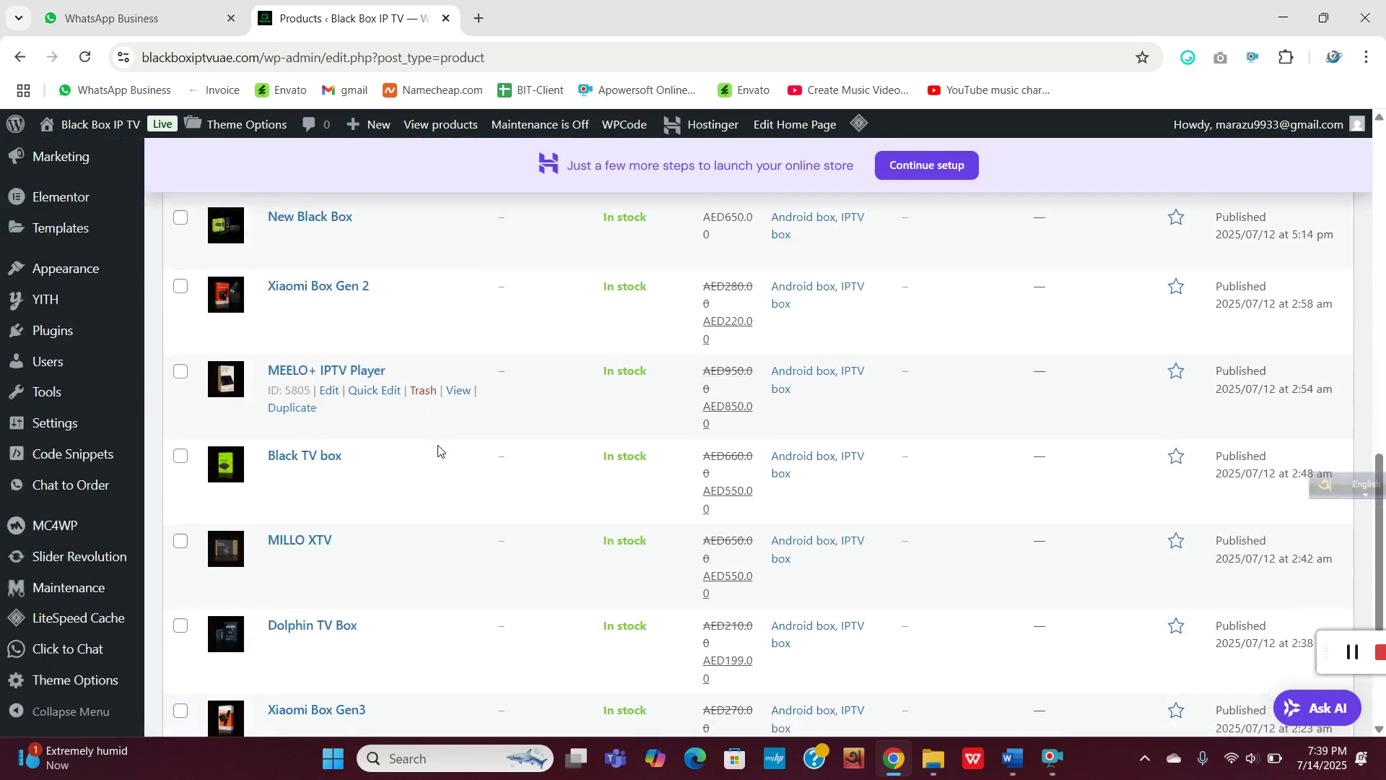
scroll(438, 451, "down", 3)
scroll(959, 455, "up", 20)
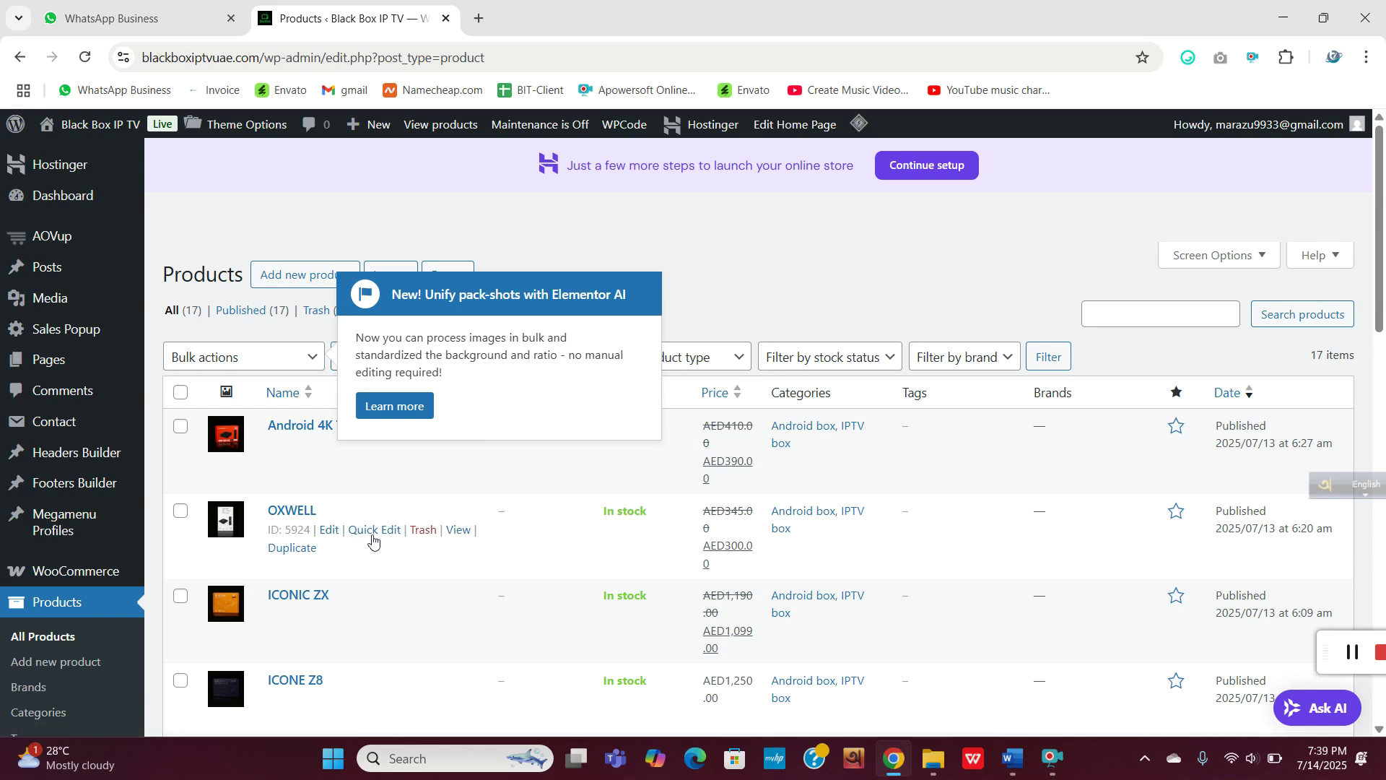
Open the OXWELL product for editing and examine its title and product description.
left_click(330, 530)
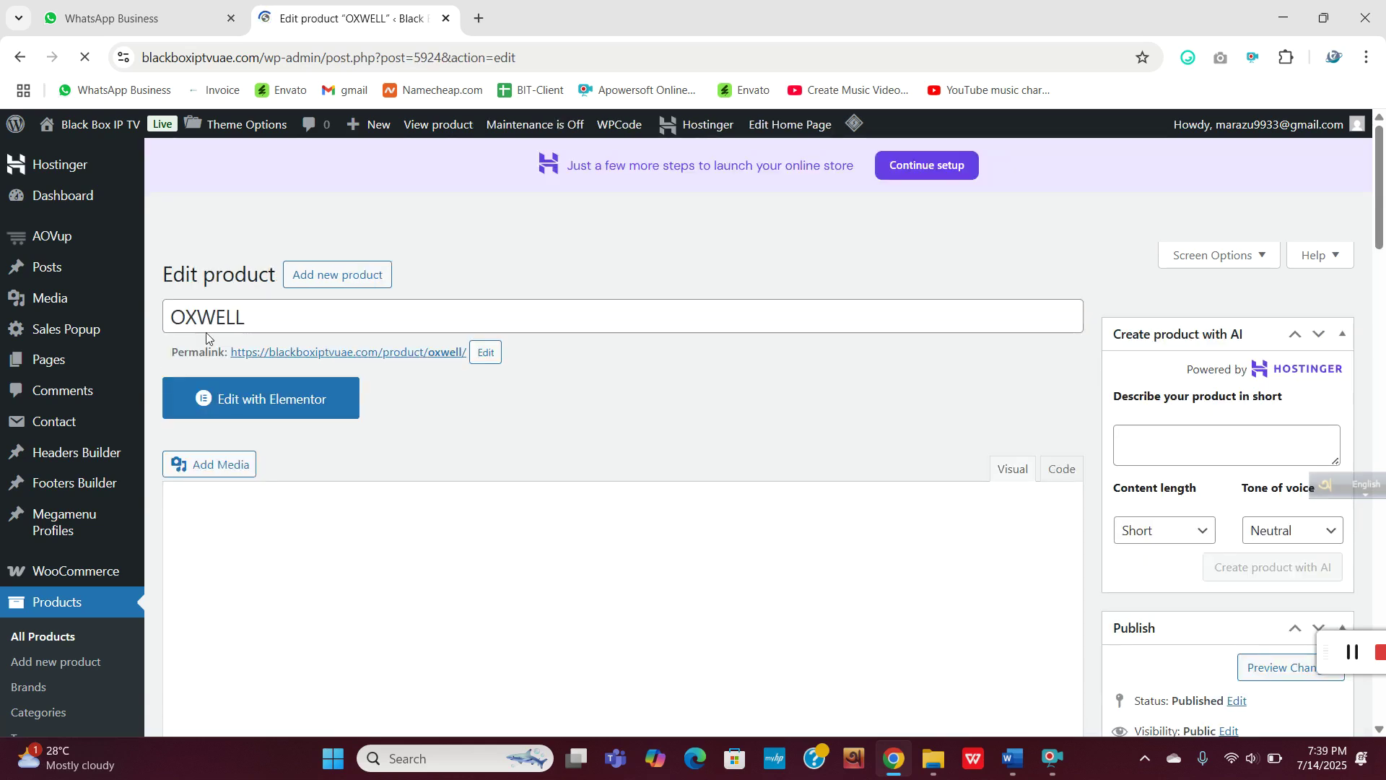
left_click_drag(247, 327, 54, 297)
scroll(711, 536, "down", 3)
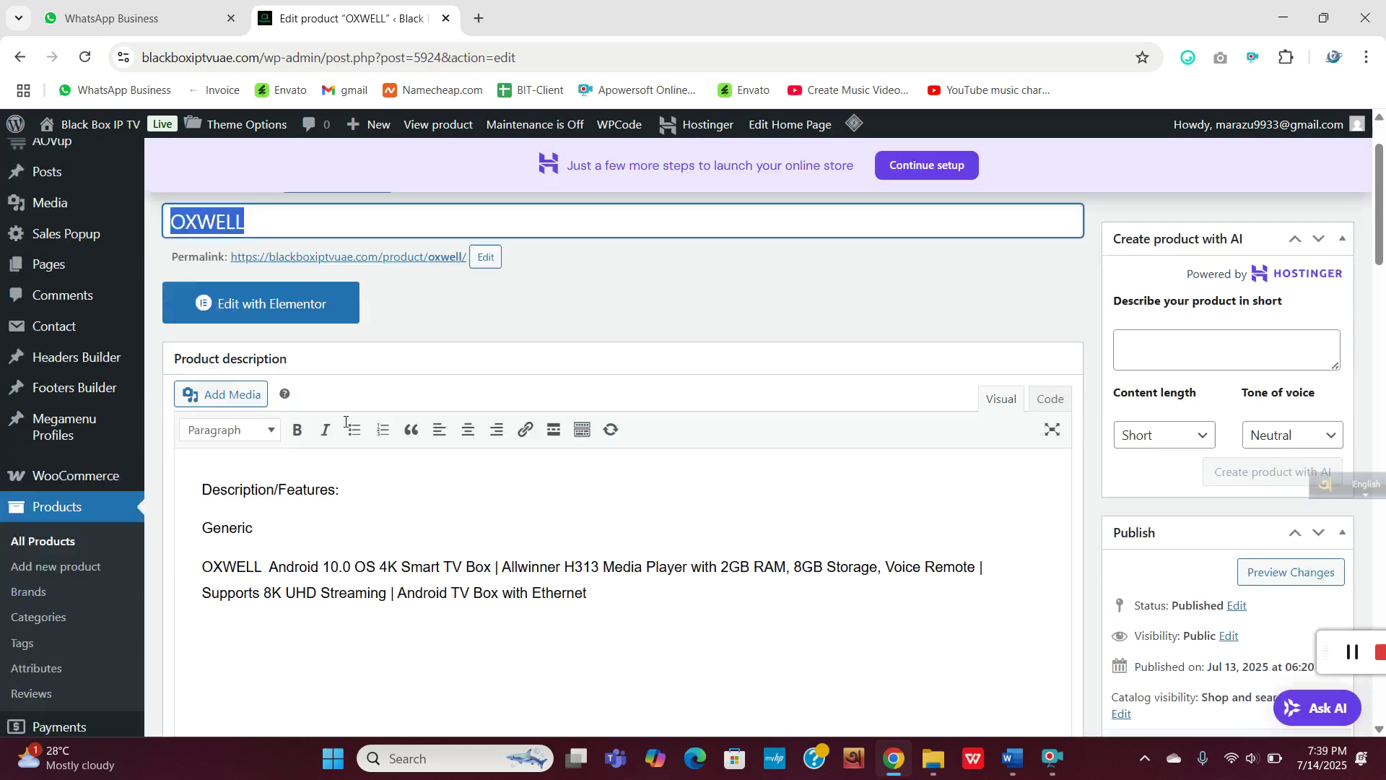
double_click(571, 508)
key("ctrl+a")
scroll(647, 458, "down", 2)
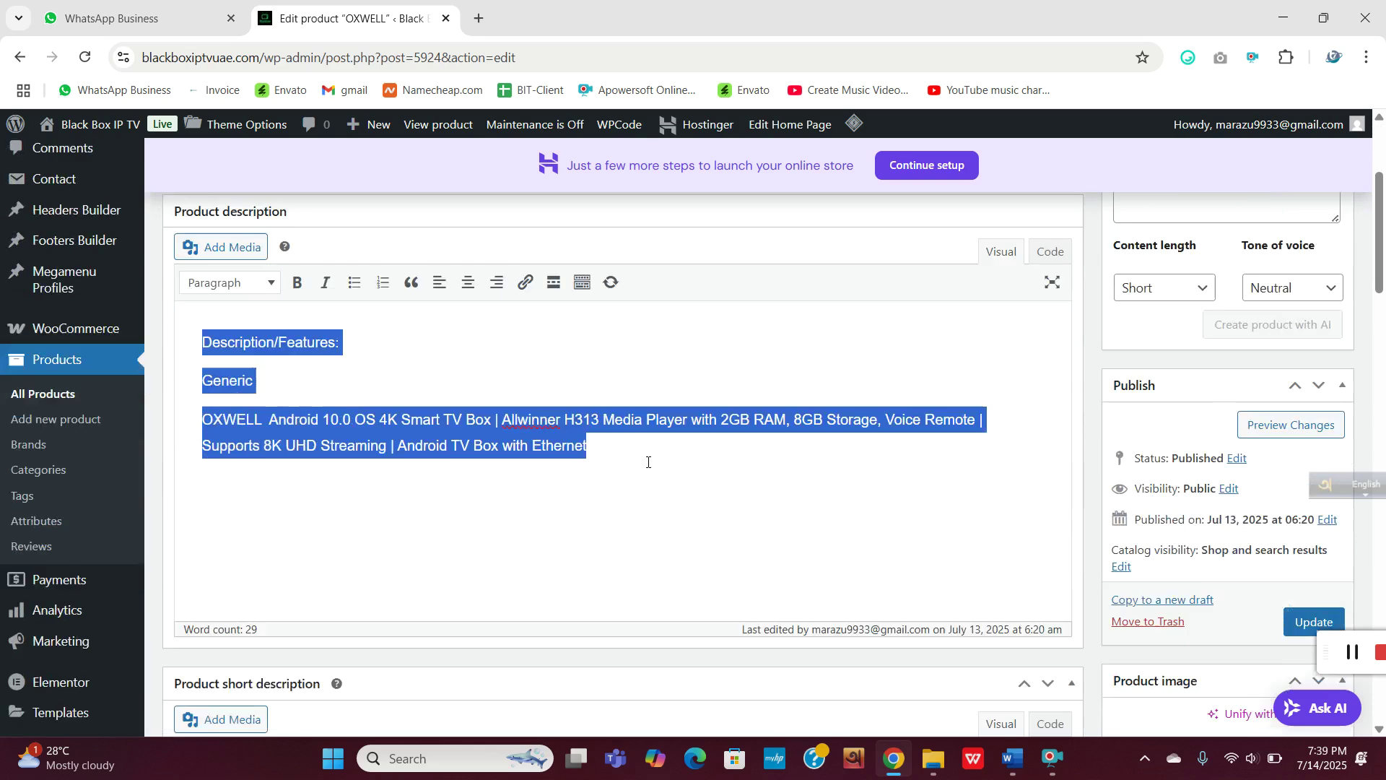
Examine the OXWELL product's short description, regular and sale prices, product image and gallery.
scroll(650, 468, "down", 5)
left_click_drag(486, 387, 187, 330)
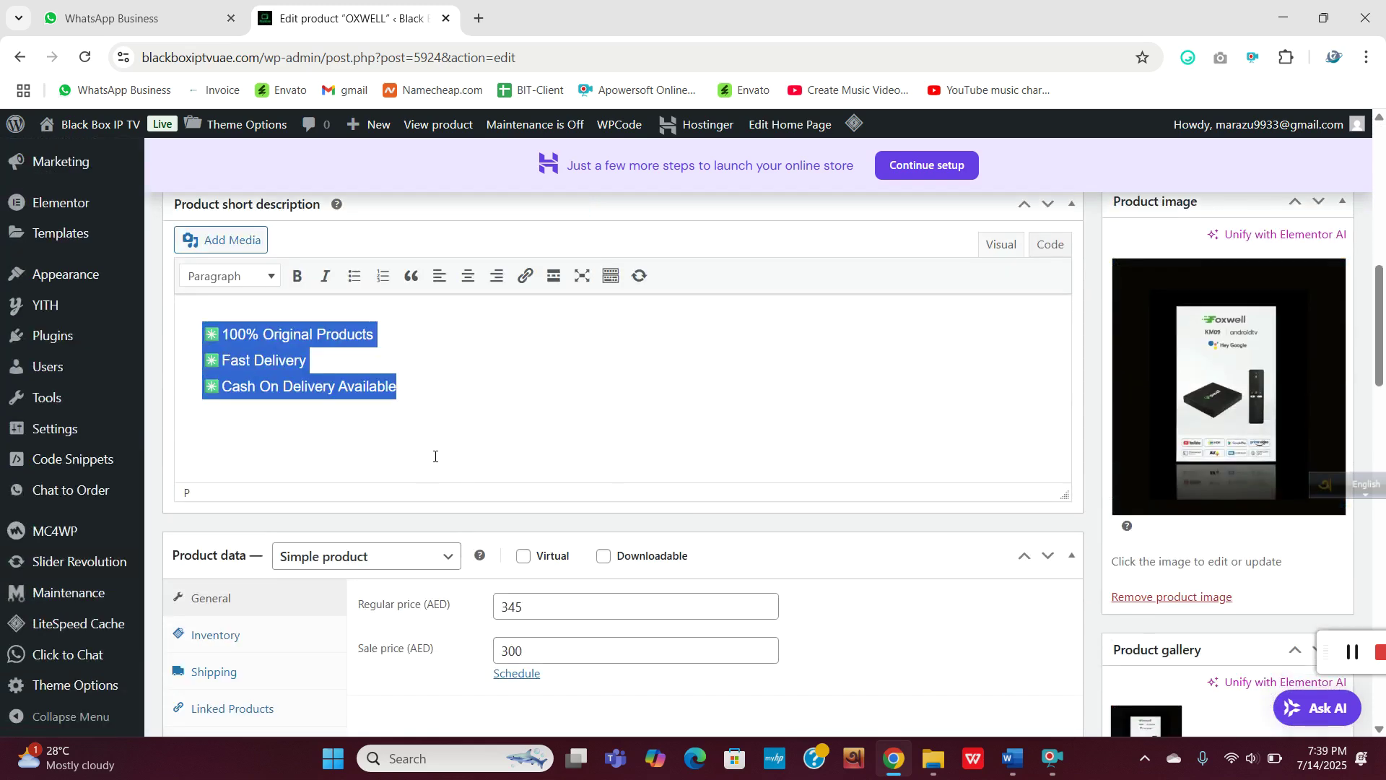
scroll(434, 456, "down", 2)
double_click(552, 427)
double_click(556, 469)
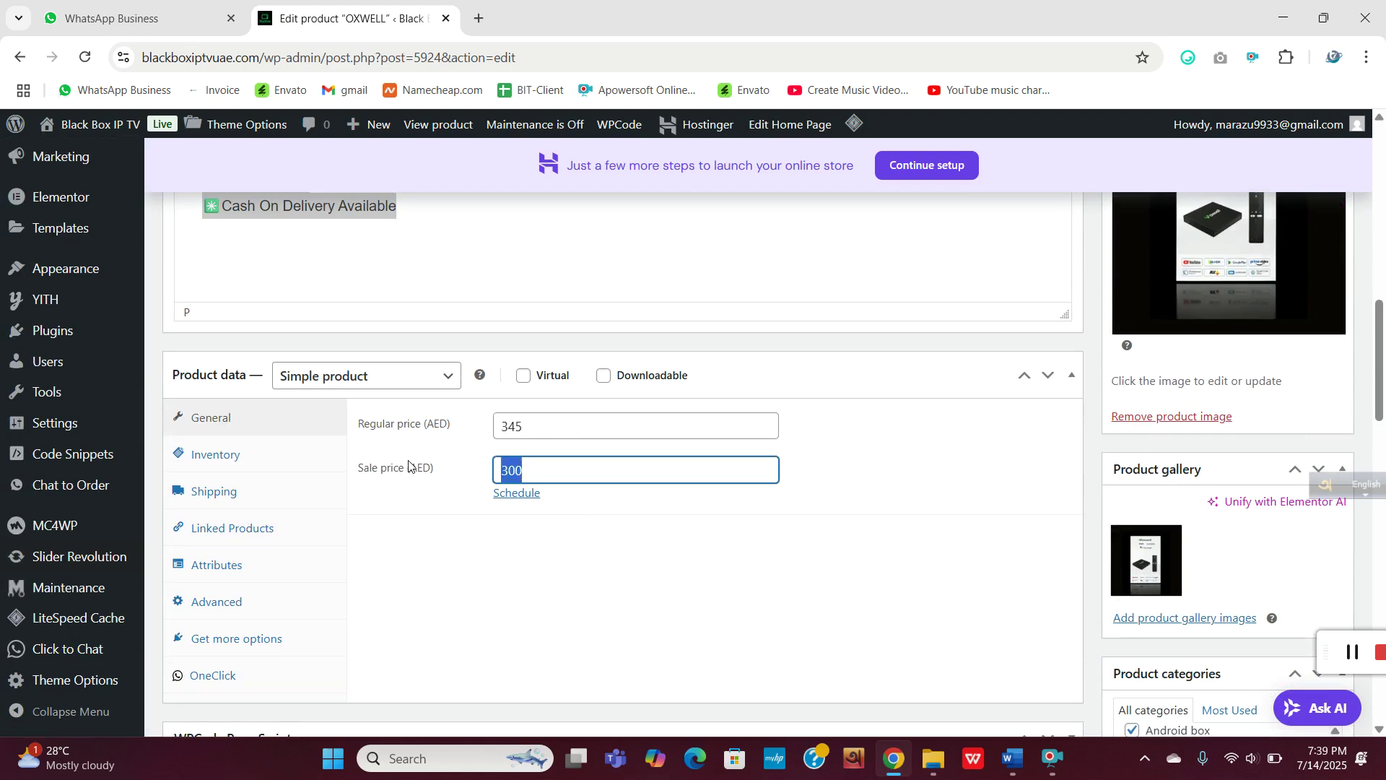
scroll(507, 459, "up", 5)
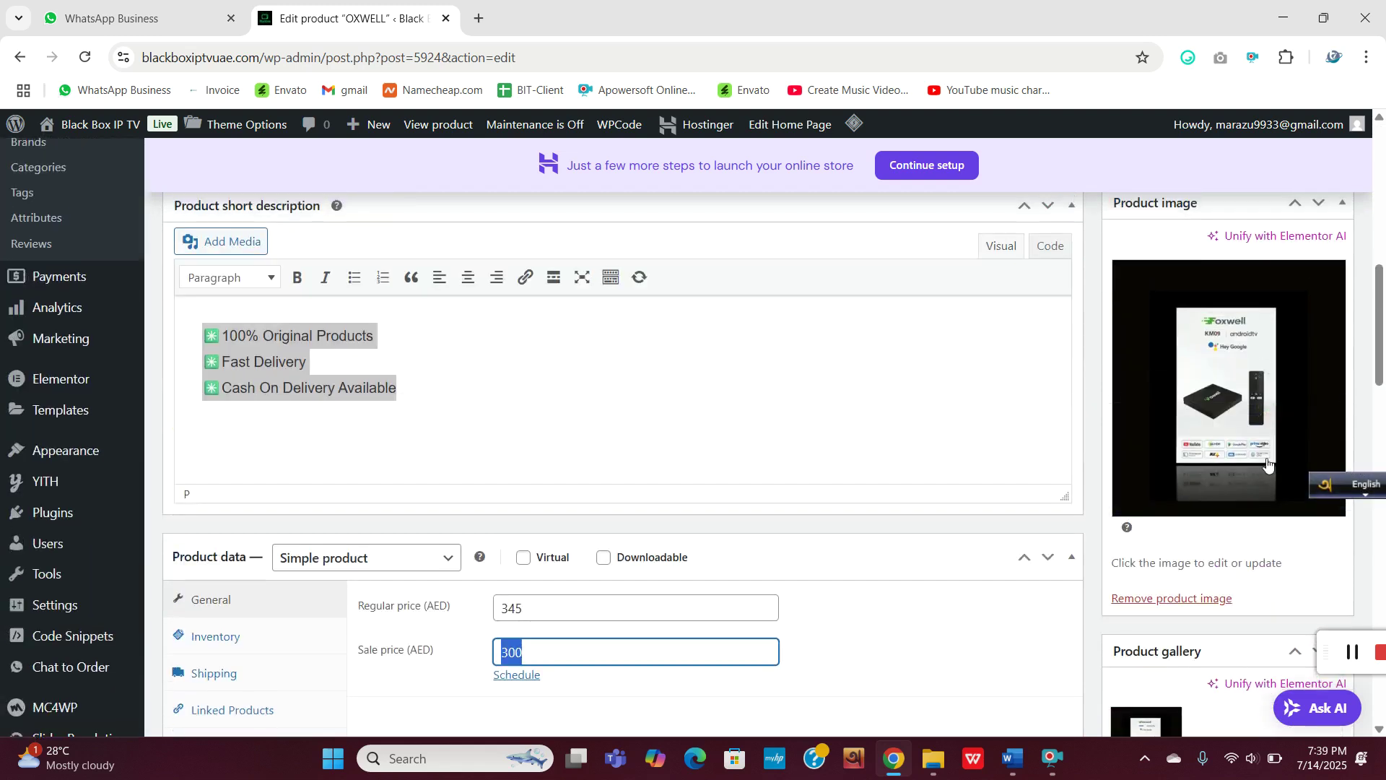
scroll(1183, 530, "down", 2)
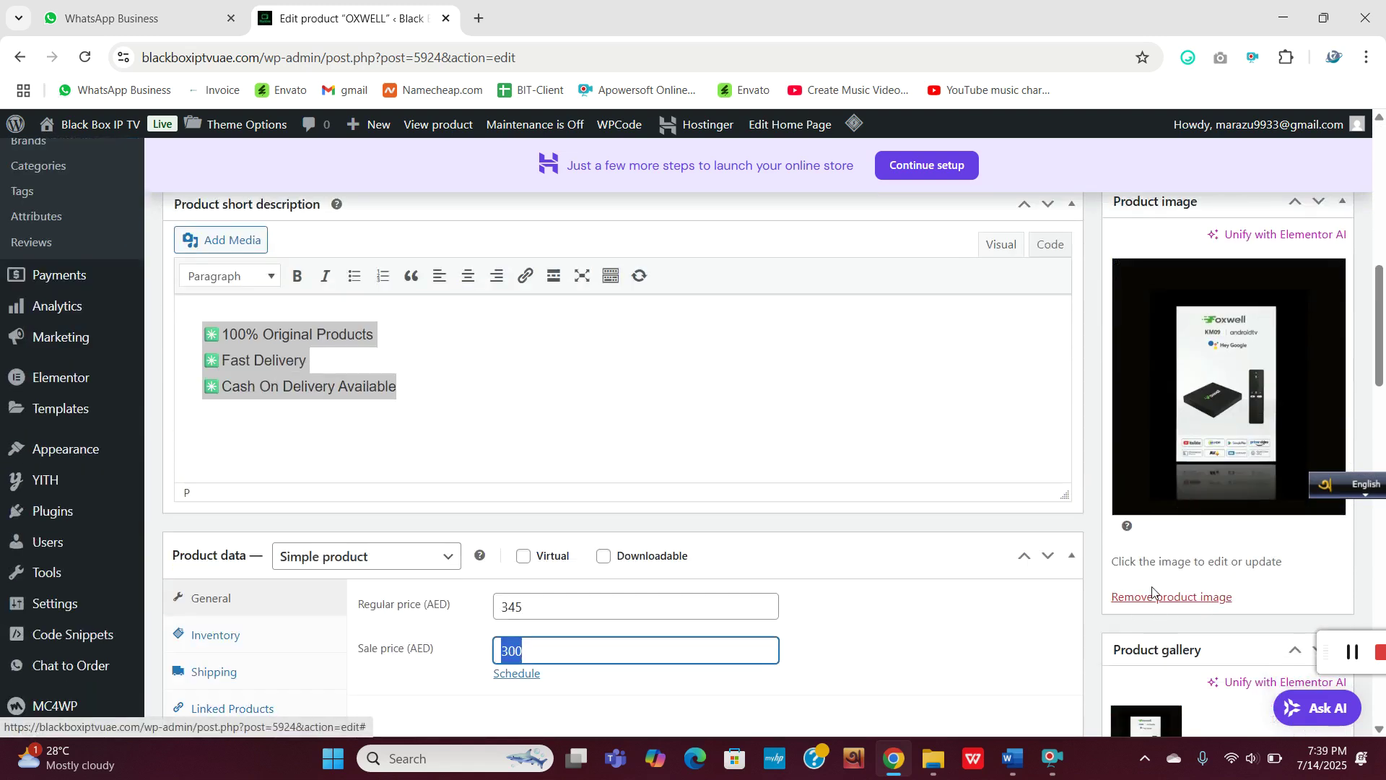
scroll(1153, 592, "up", 6)
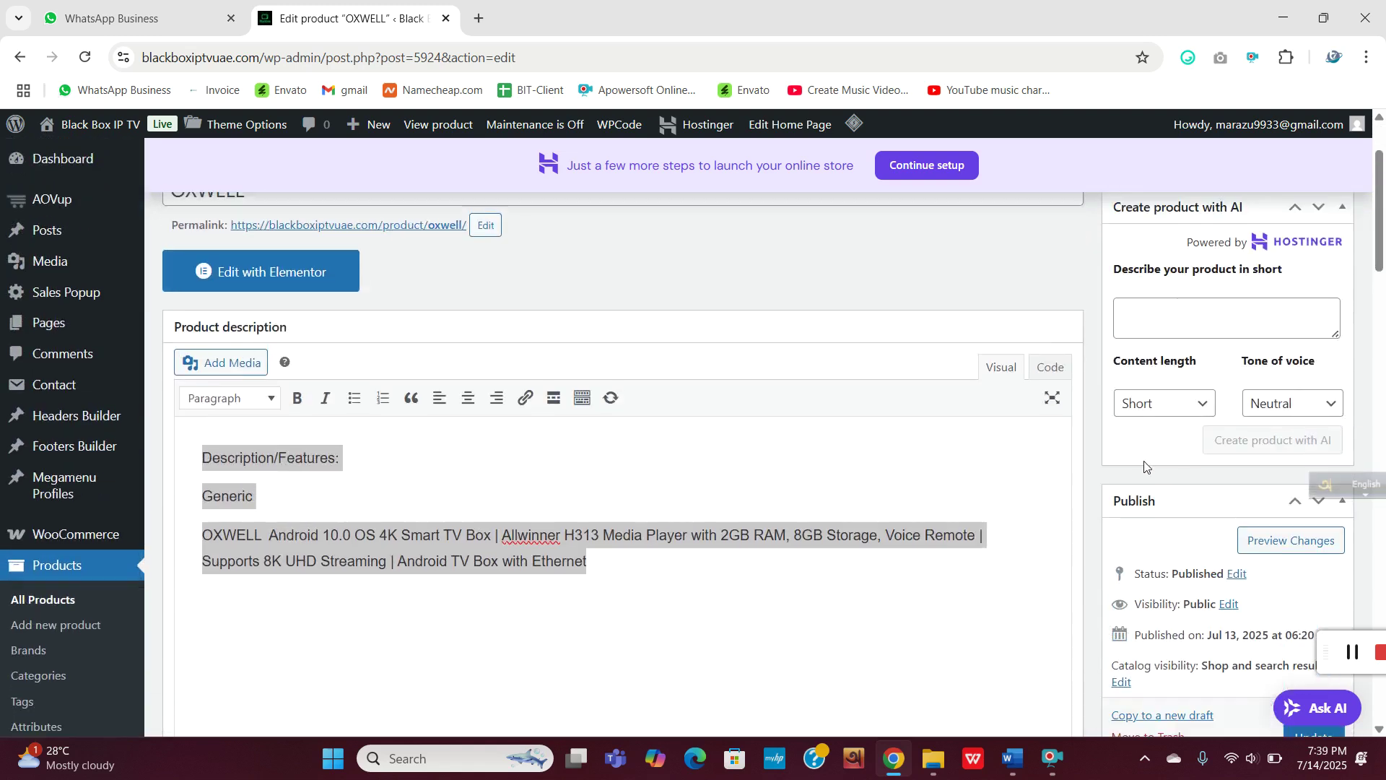
Examine the OXWELL product's price fields, gallery, selected categories and publishing options.
scroll(1145, 465, "down", 12)
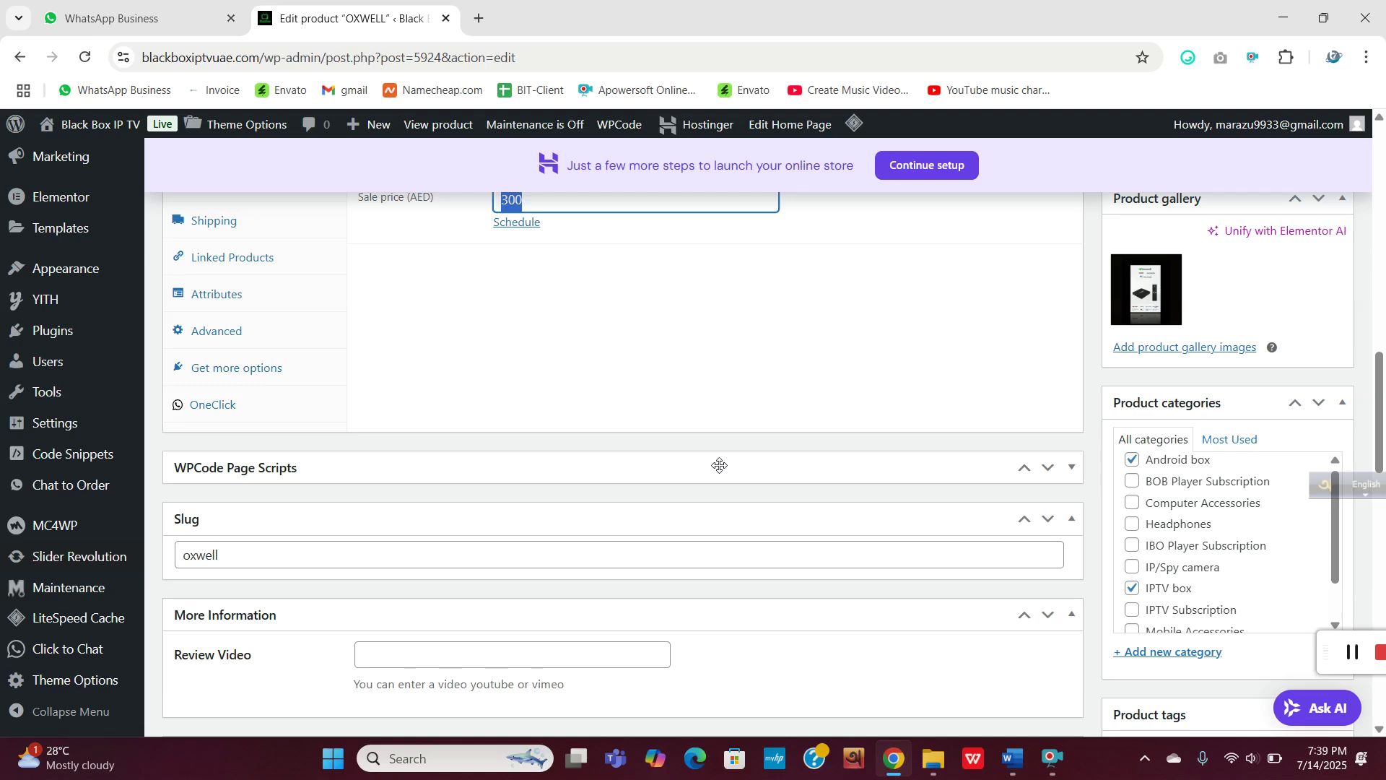
scroll(720, 466, "up", 2)
scroll(1154, 635, "down", 1)
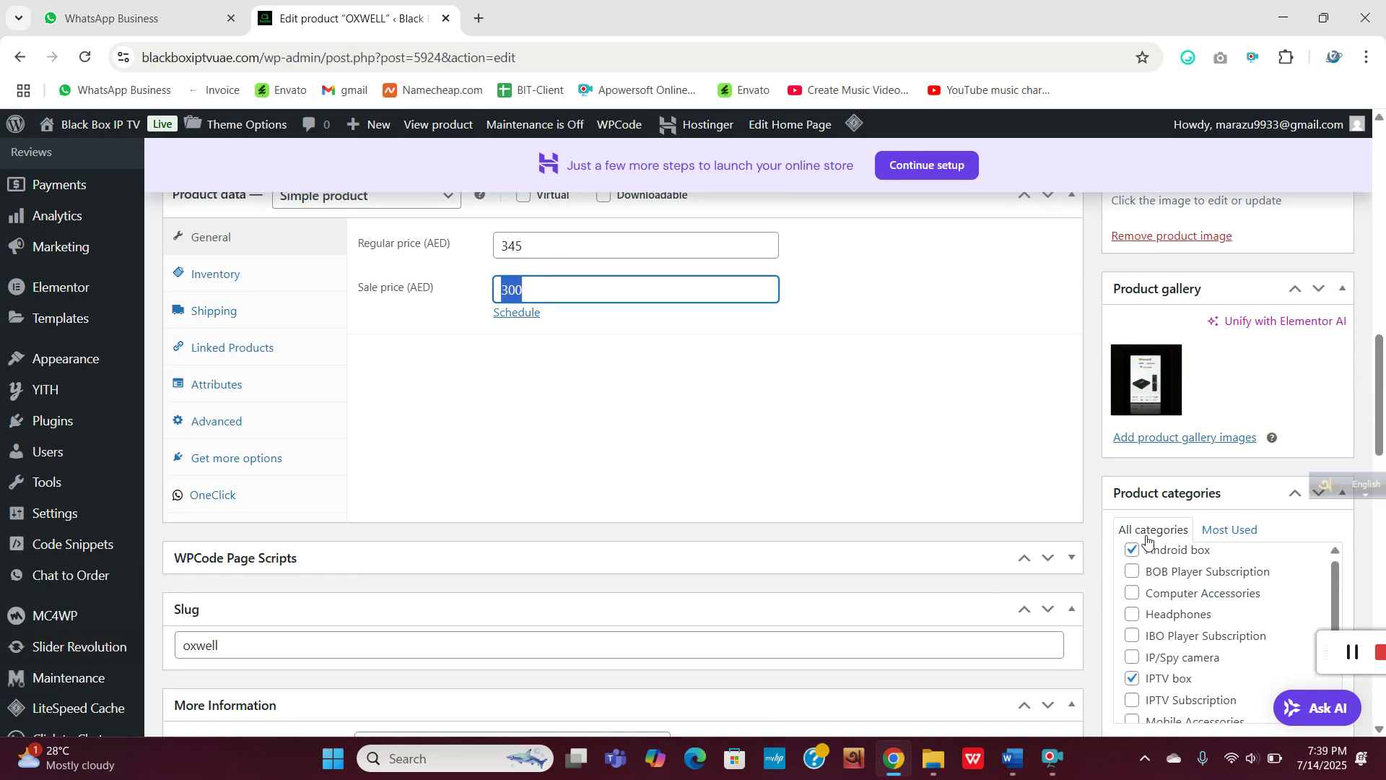
scroll(1232, 474, "up", 1)
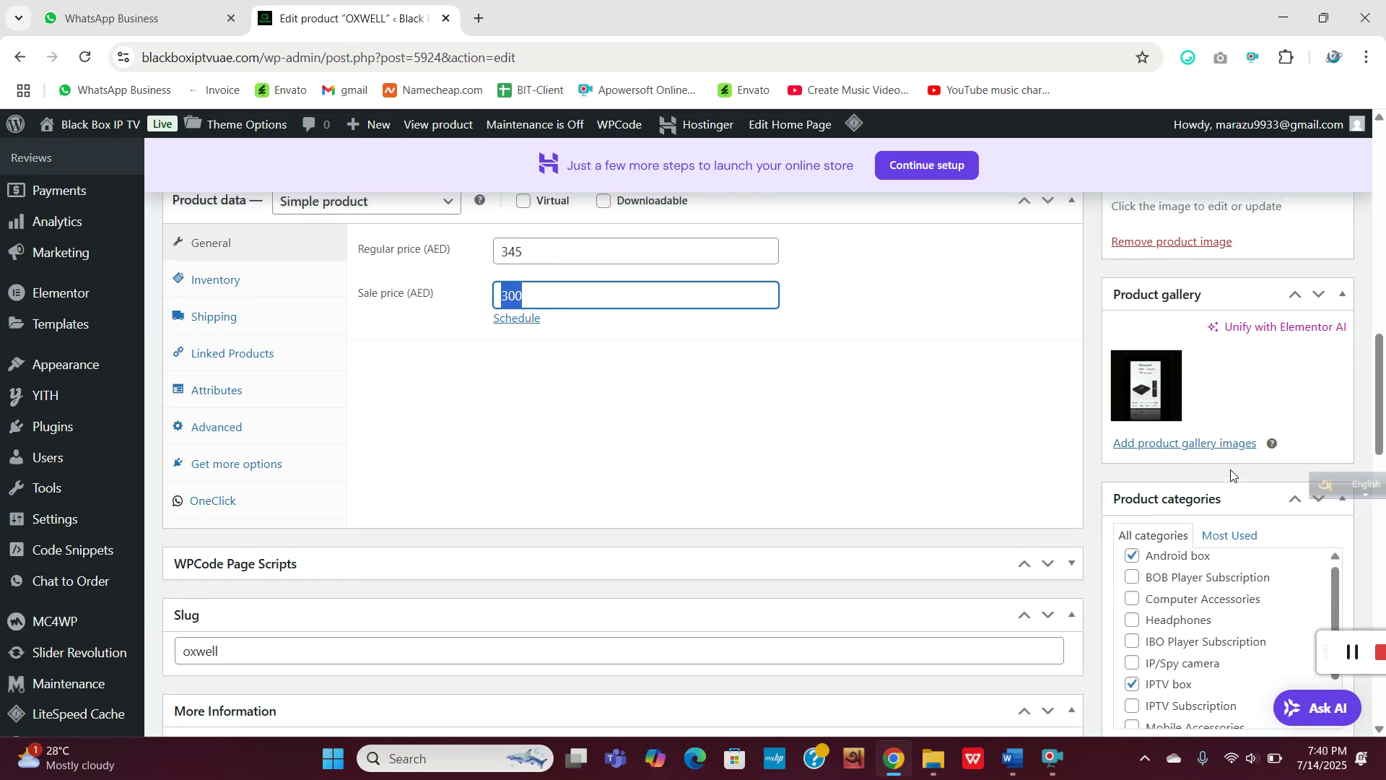
scroll(1232, 475, "up", 7)
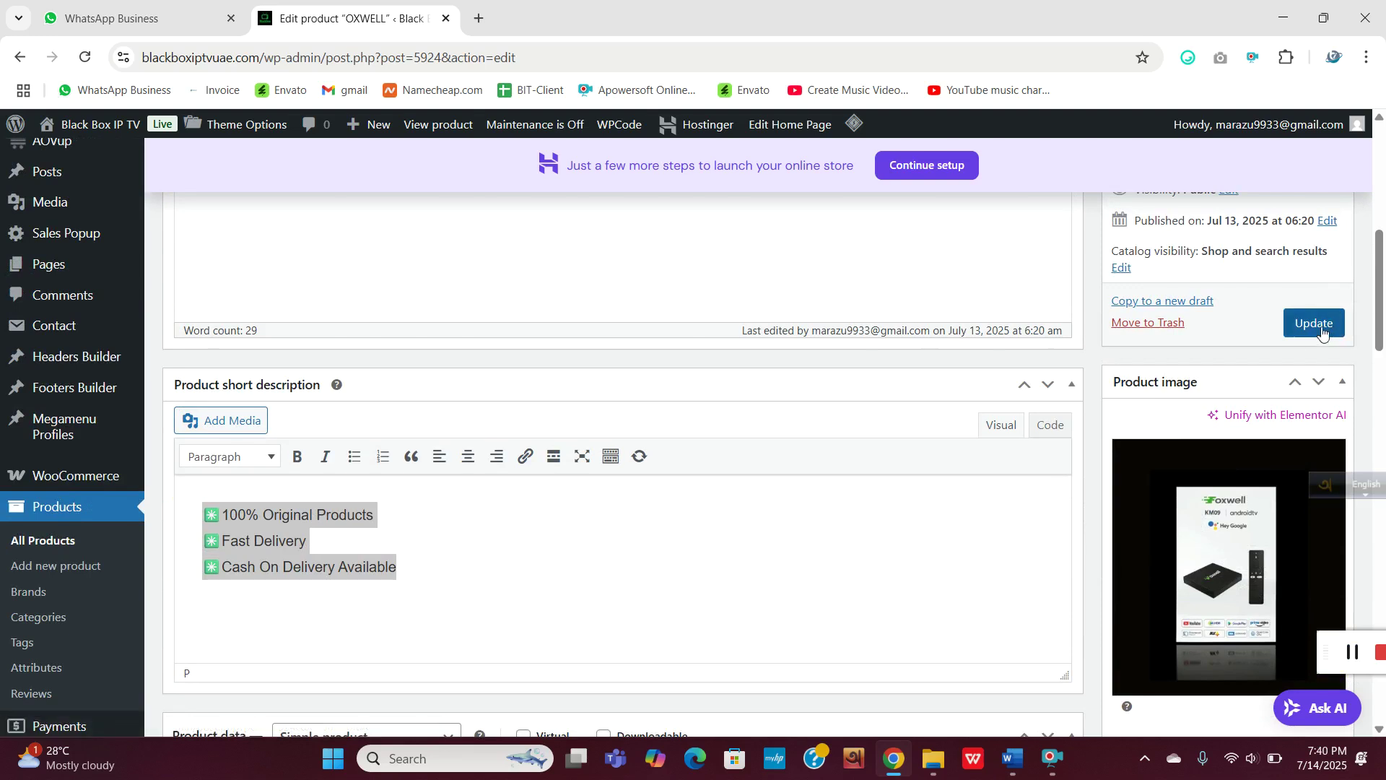
scroll(1300, 336, "up", 4)
scroll(1278, 339, "up", 3)
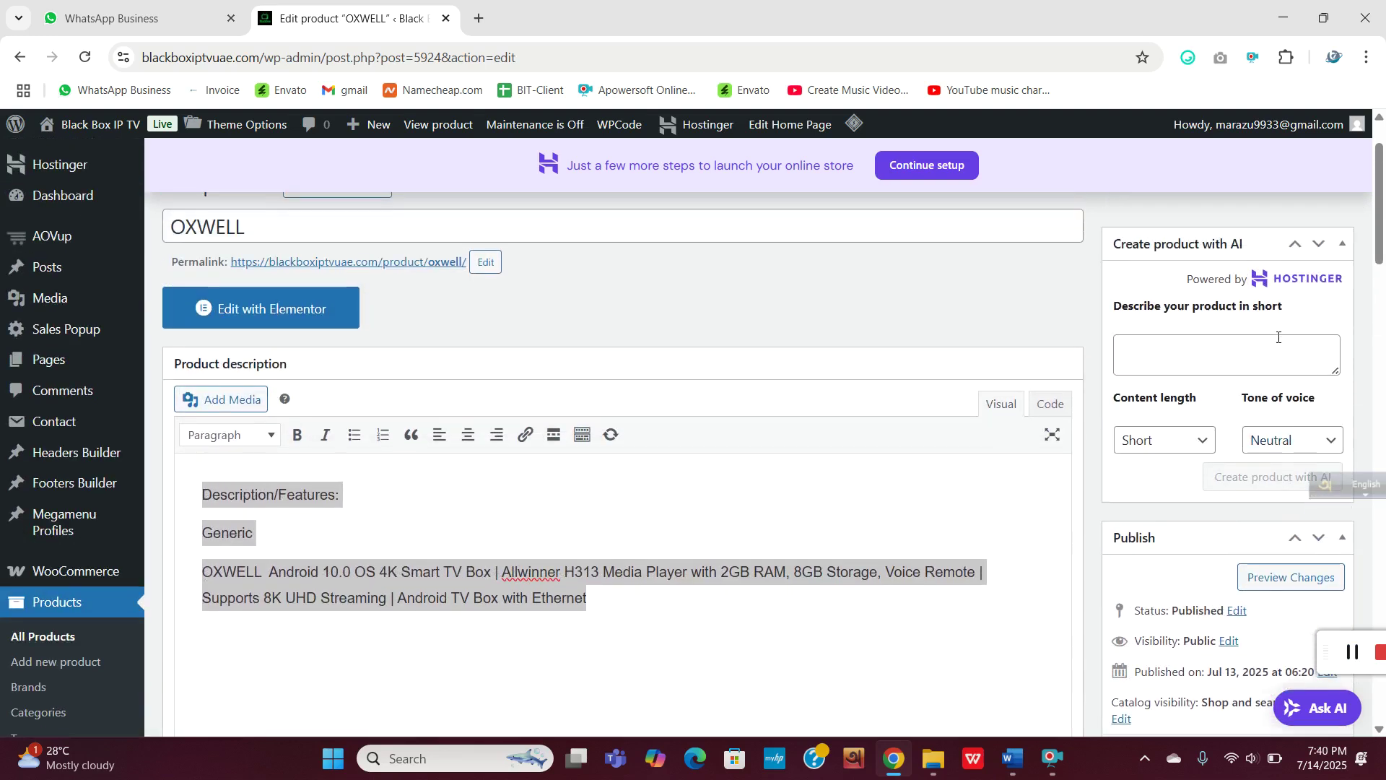
Return to the list of all products and start adding a new product.
left_click(32, 639)
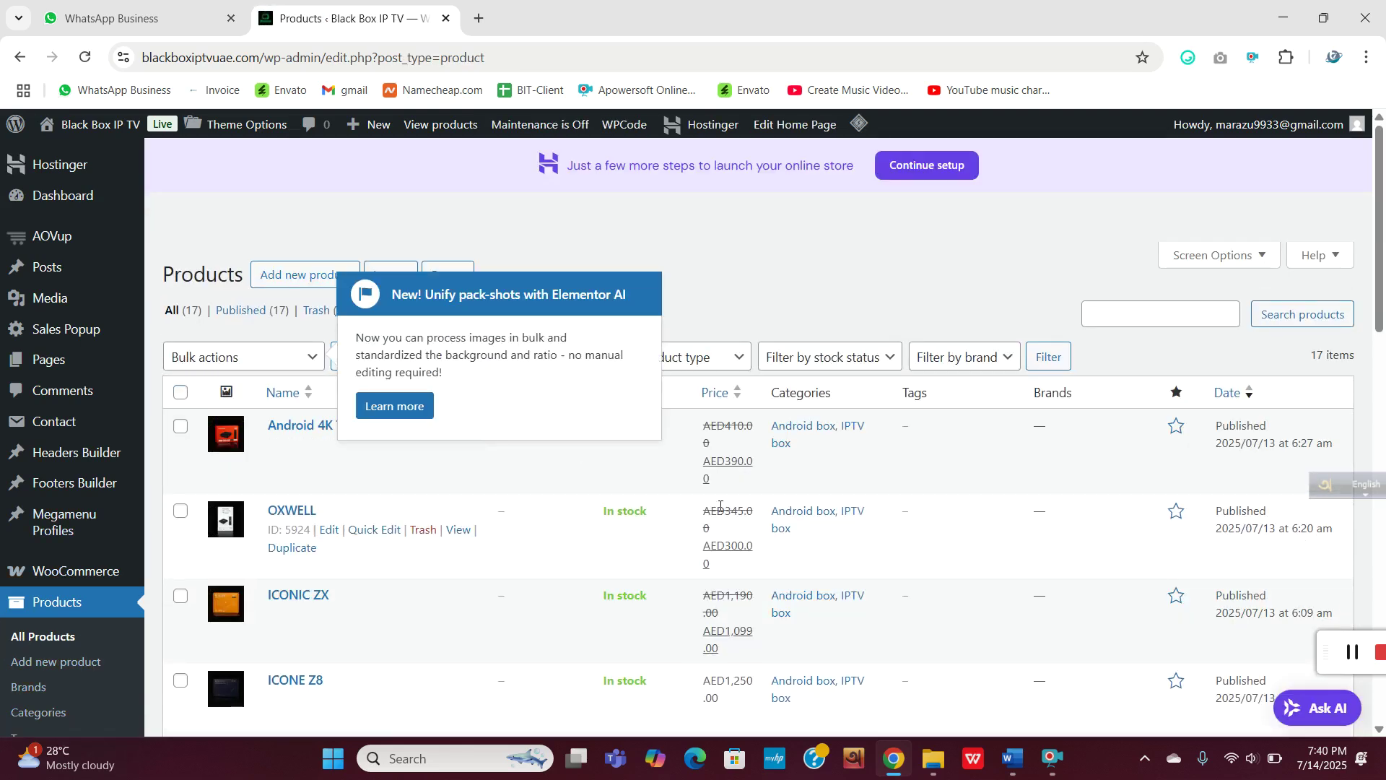
scroll(645, 518, "down", 1)
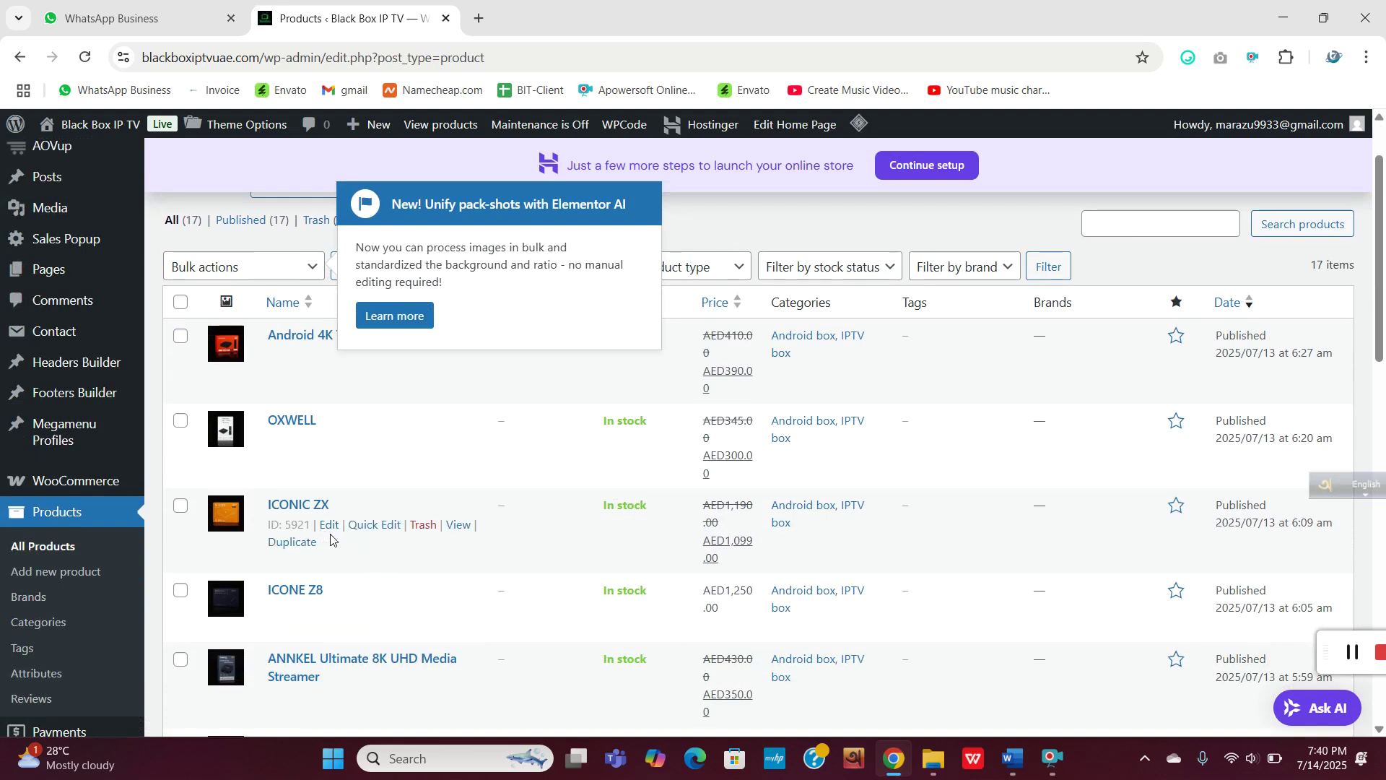
scroll(333, 542, "up", 1)
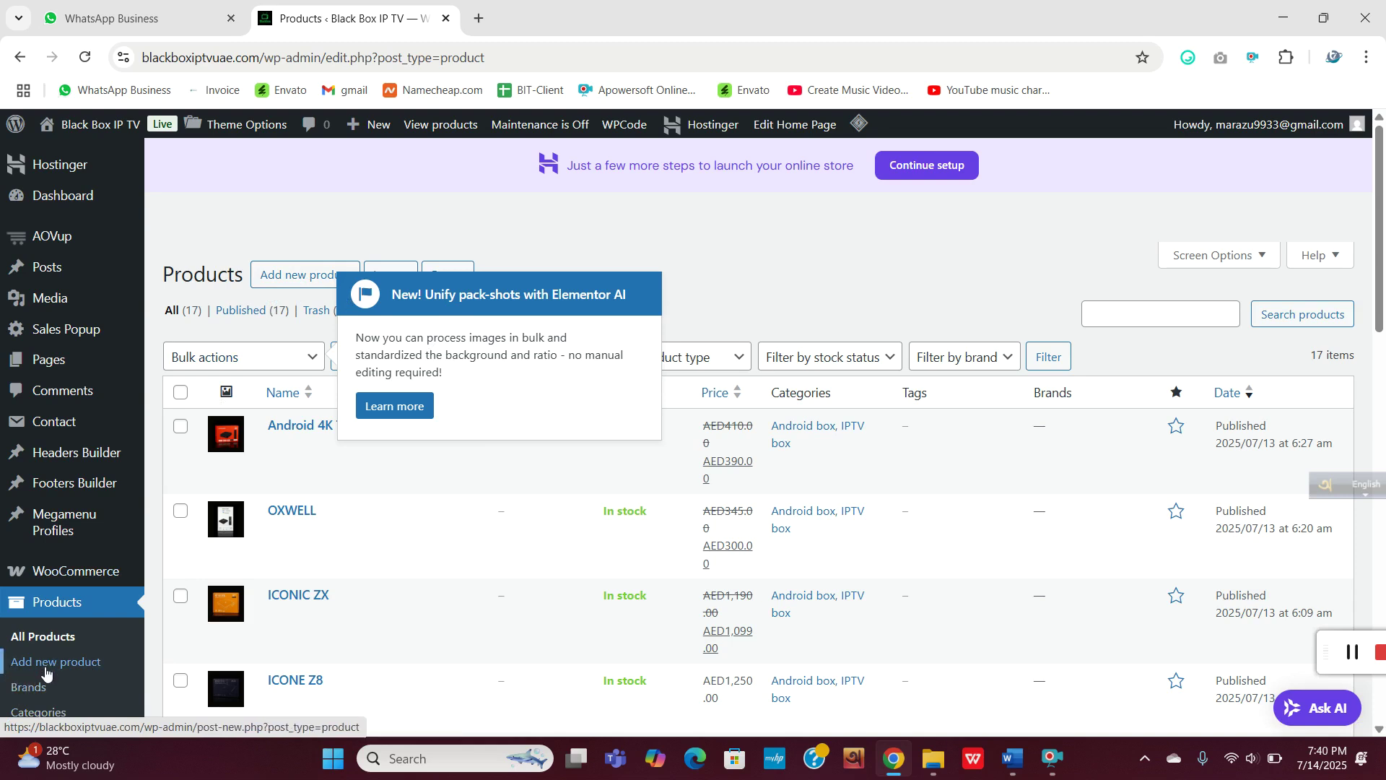
left_click(288, 279)
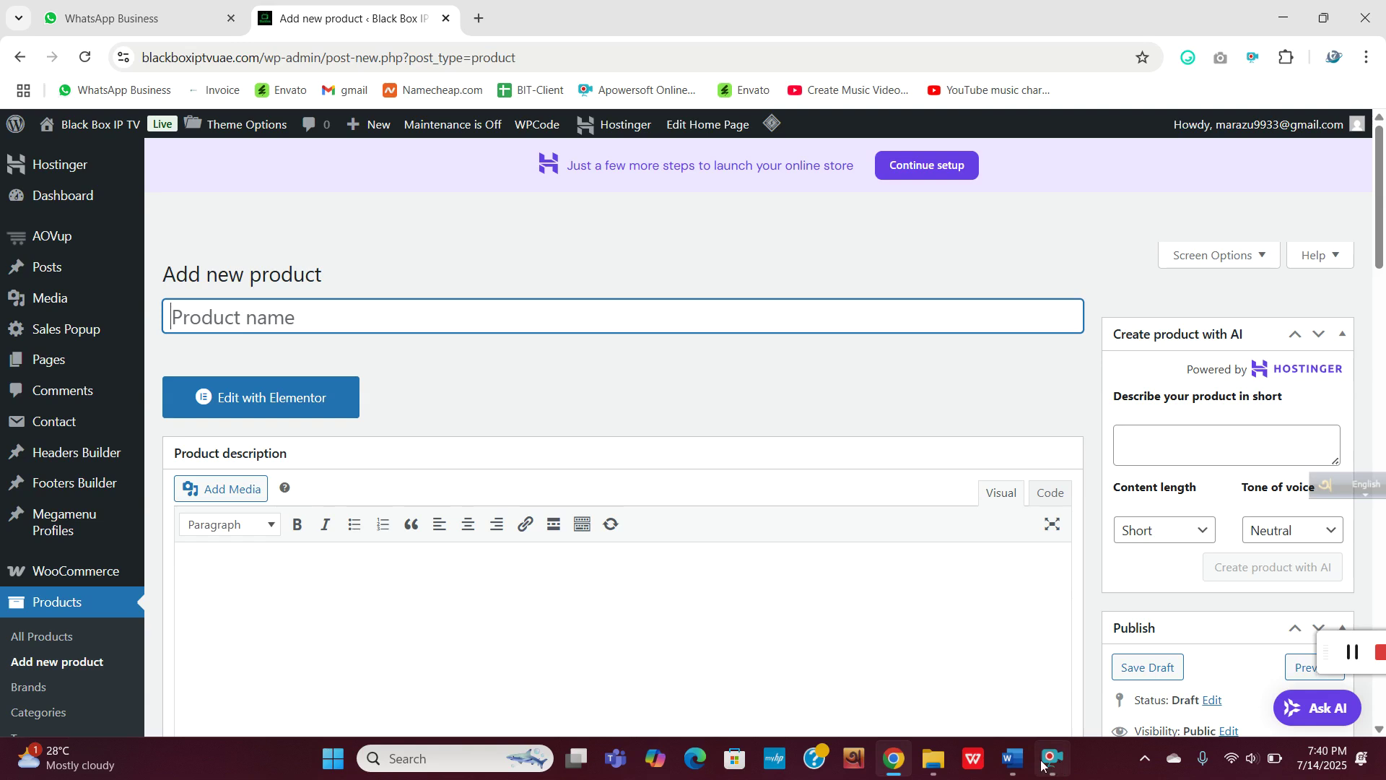
Switch to the Word document and copy the first product's title, "Black box new".
left_click(1012, 767)
scroll(613, 359, "up", 3)
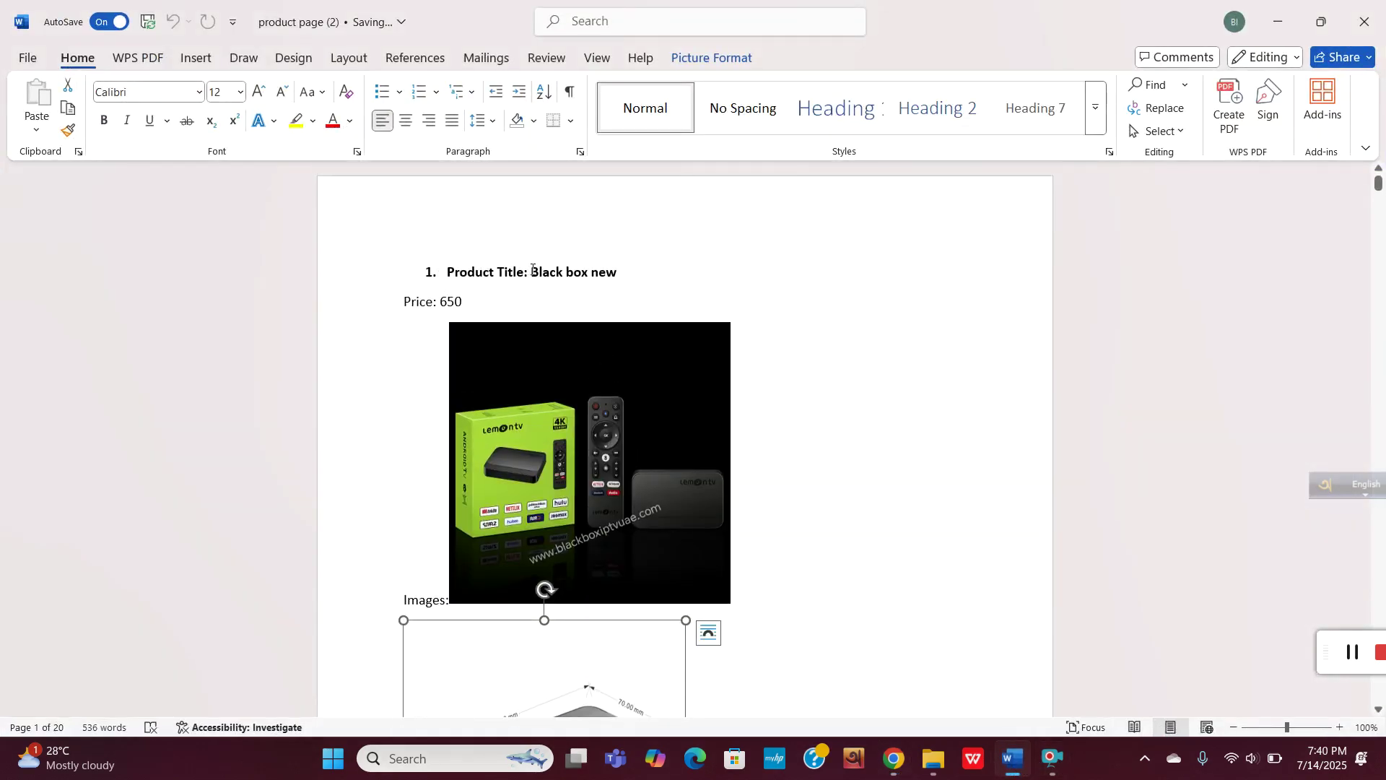
left_click_drag(533, 272, 620, 272)
right_click(583, 272)
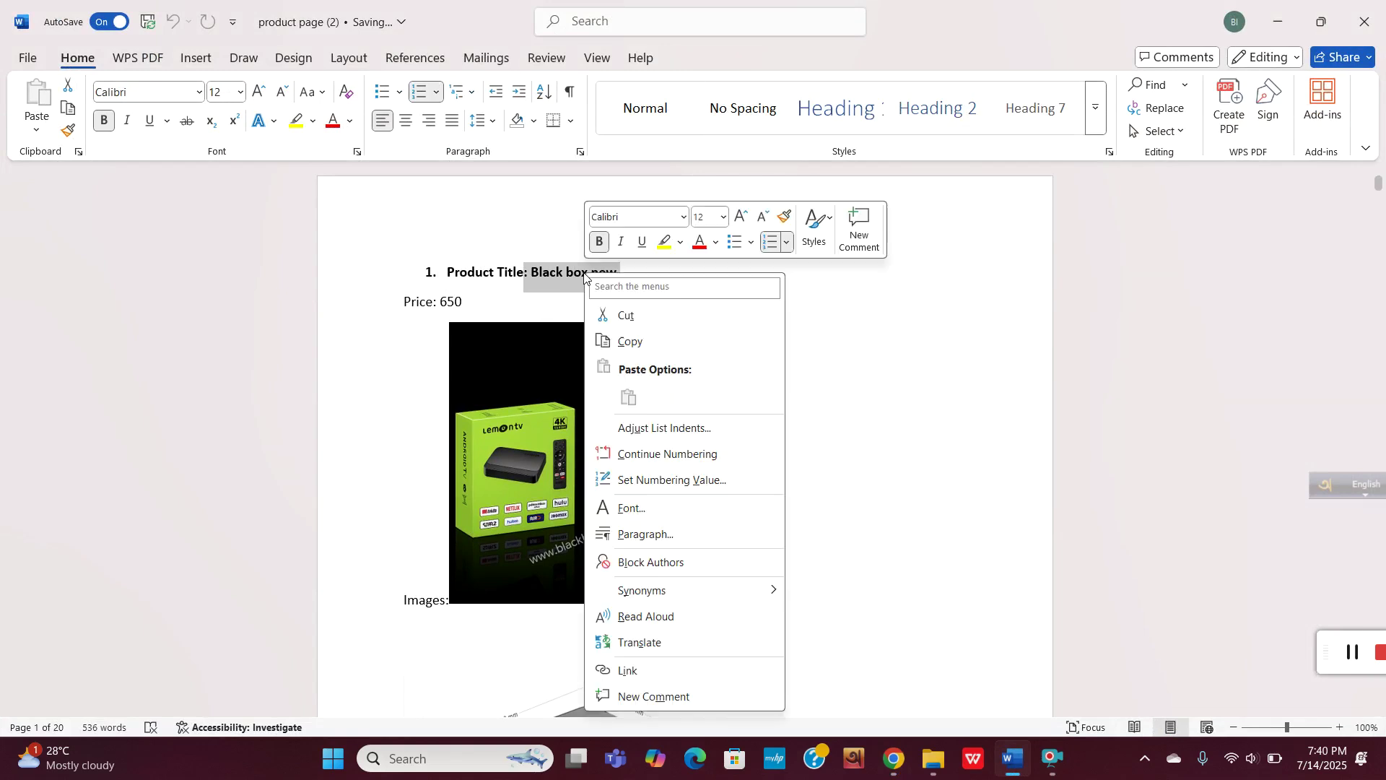
left_click(630, 341)
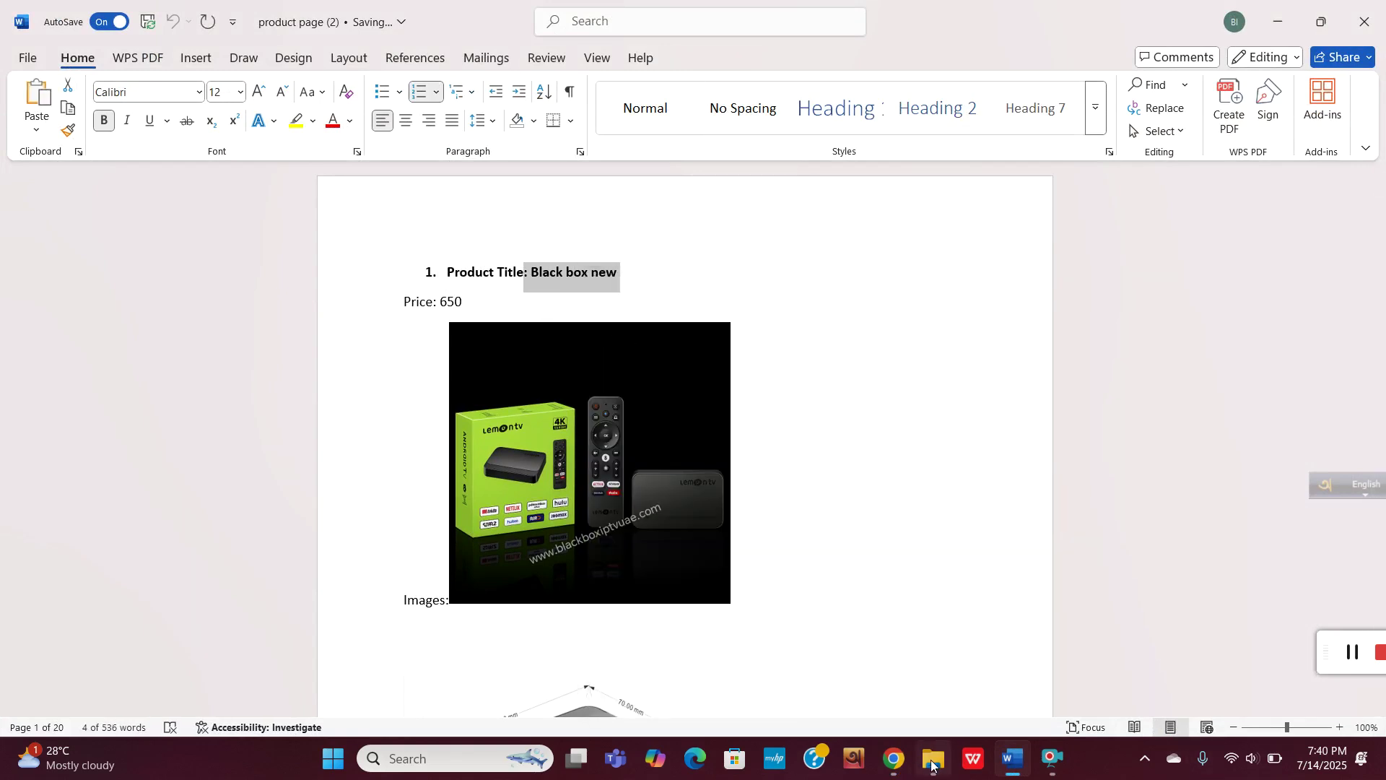
Back in the browser, paste the title as the product name, remove the leading colon and capitalise it as "Black Box New".
left_click(894, 759)
left_click(188, 310)
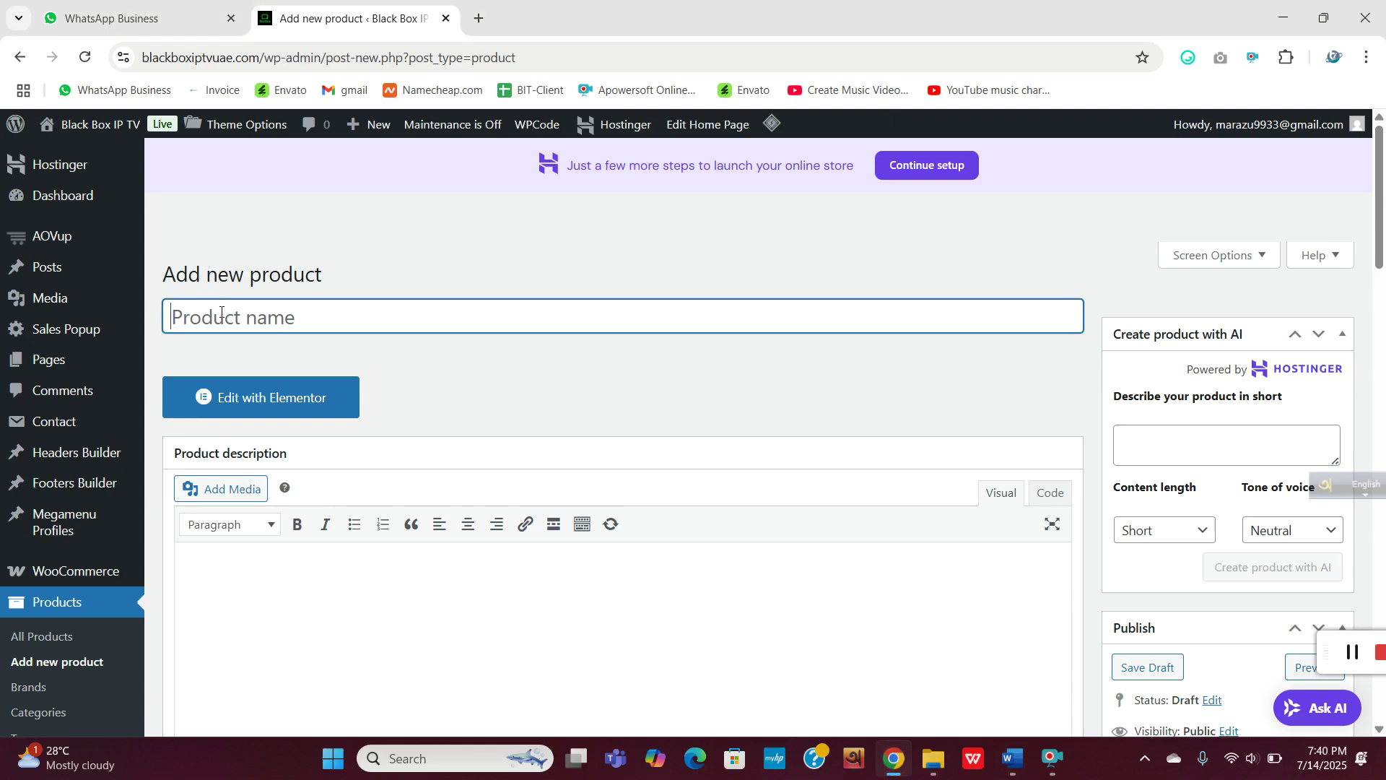
key("ctrl+v")
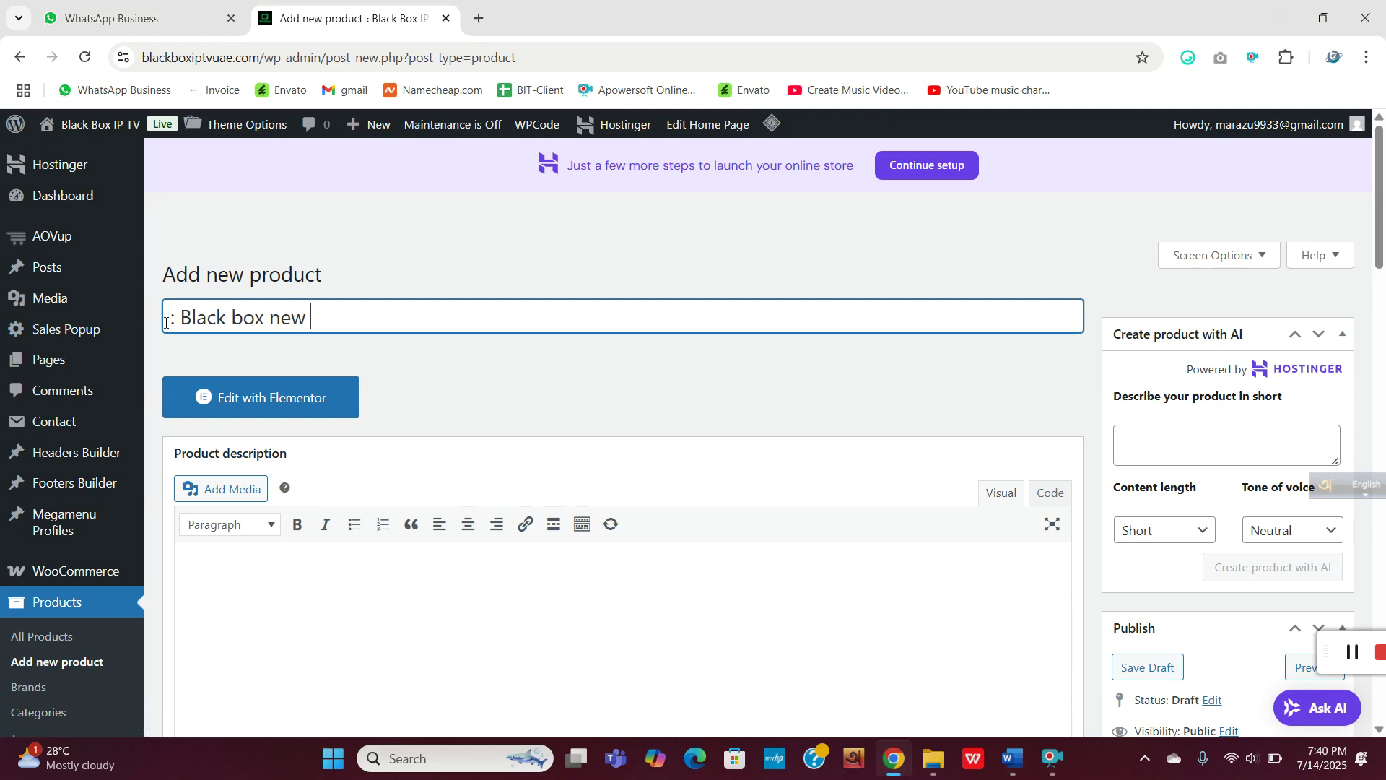
key("BackSpace")
key("BackSpace")
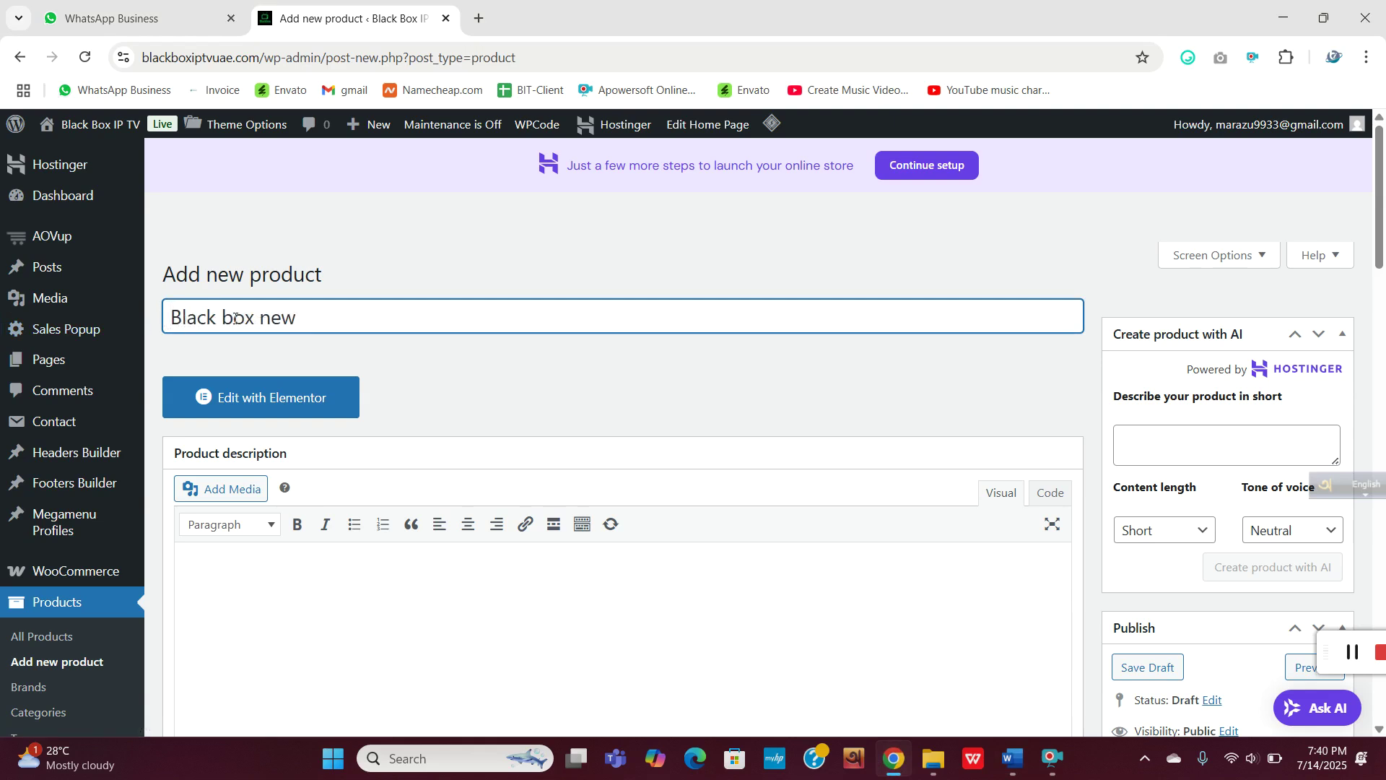
key("BackSpace")
type("B")
key("BackSpace")
type("N")
Switch to the Word document and copy the first product's price, 650.
scroll(274, 318, "down", 3)
left_click(1013, 758)
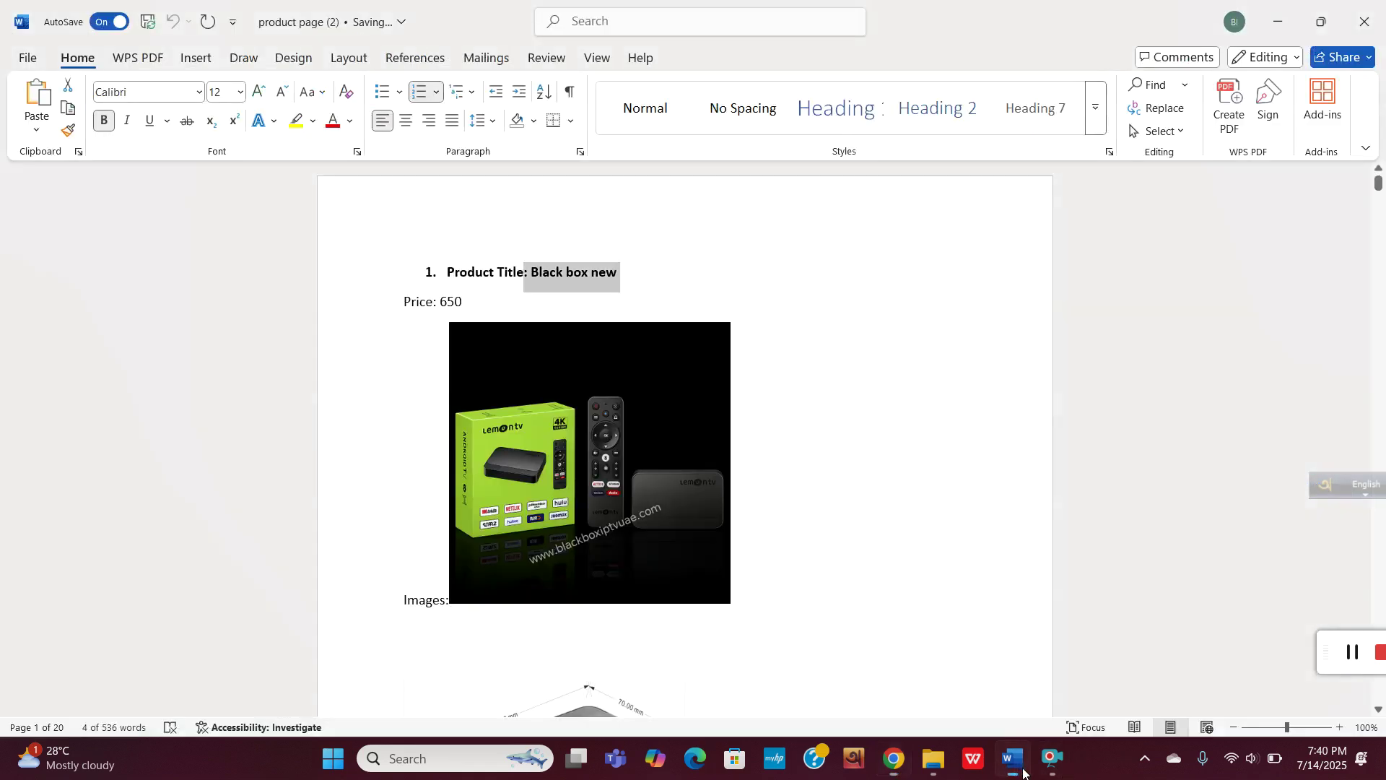
double_click(448, 302)
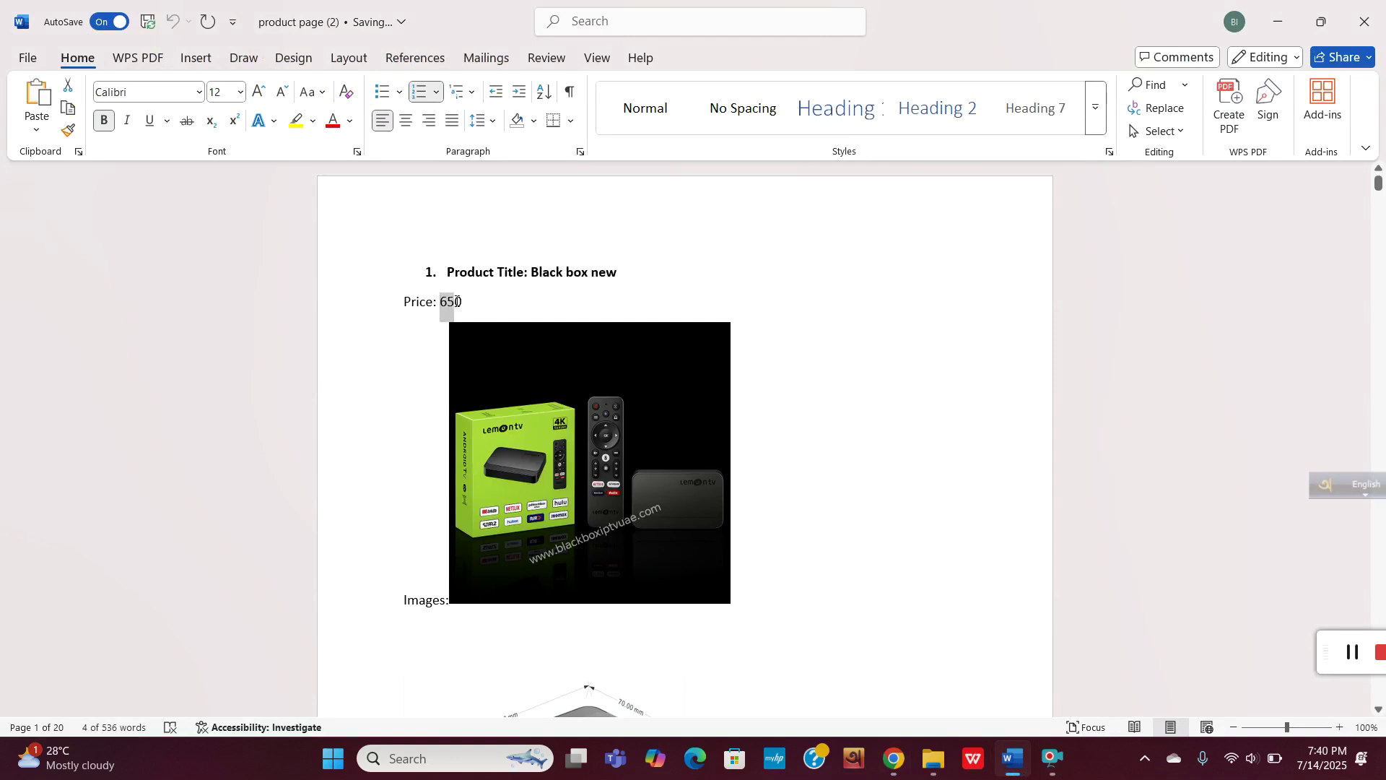
right_click(449, 302)
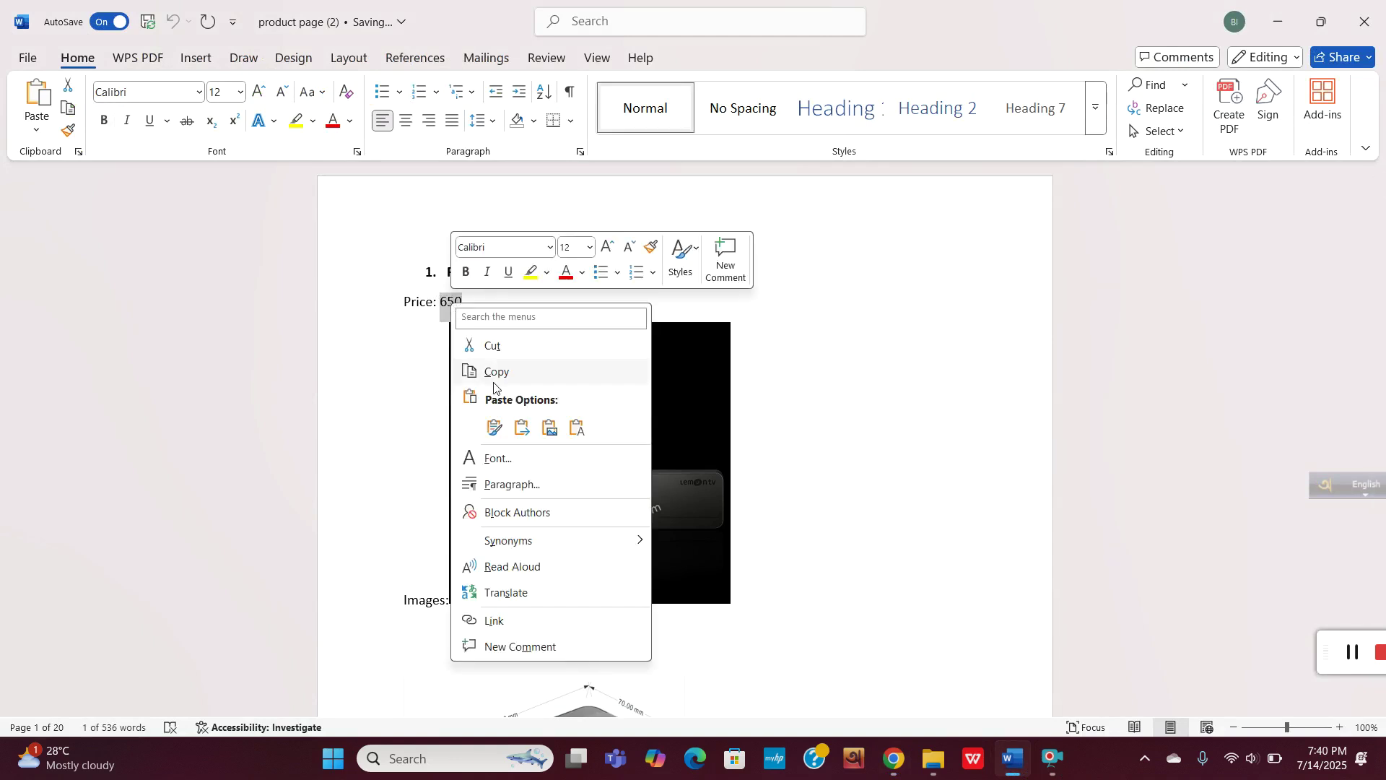
left_click(497, 373)
Return to the new product form and paste 650 as the regular price in AED.
left_click(1278, 22)
scroll(585, 542, "down", 10)
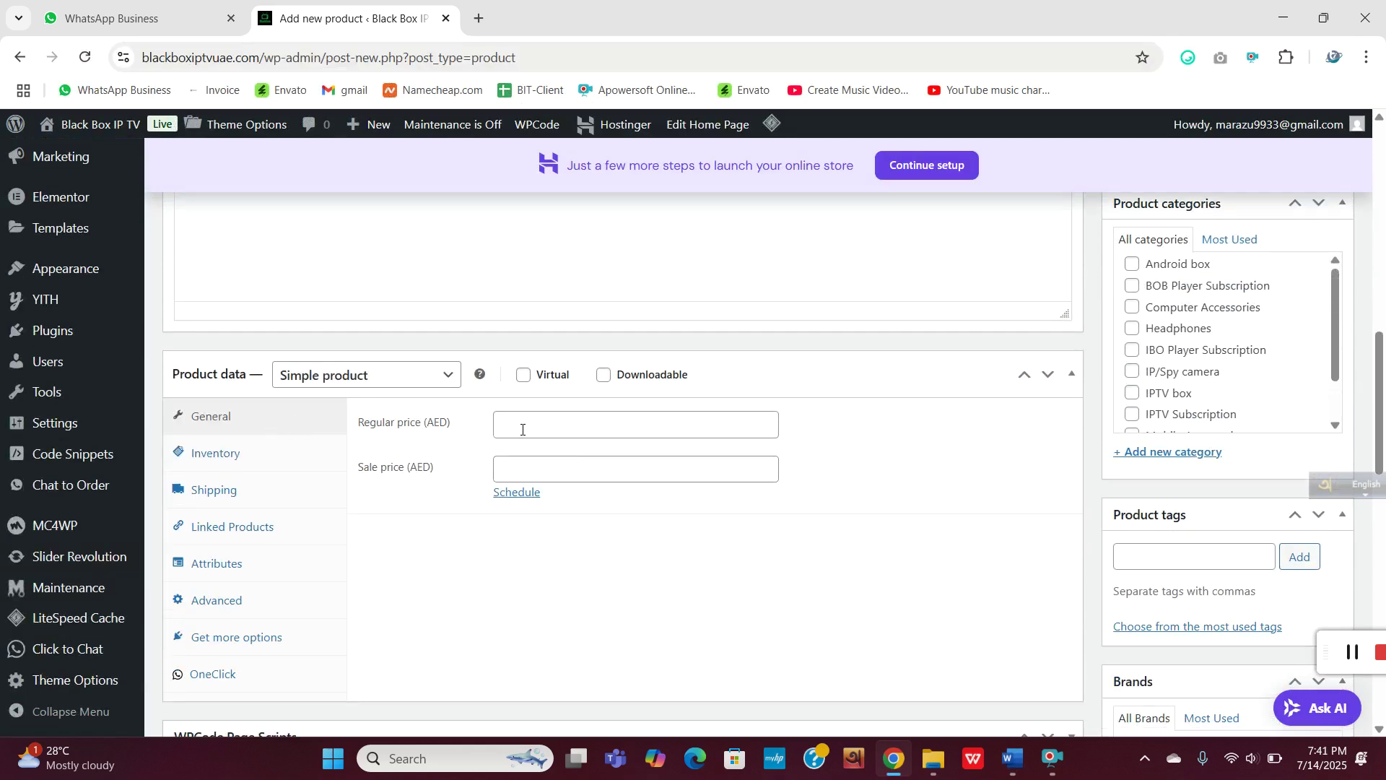
left_click(522, 429)
key("ctrl+v")
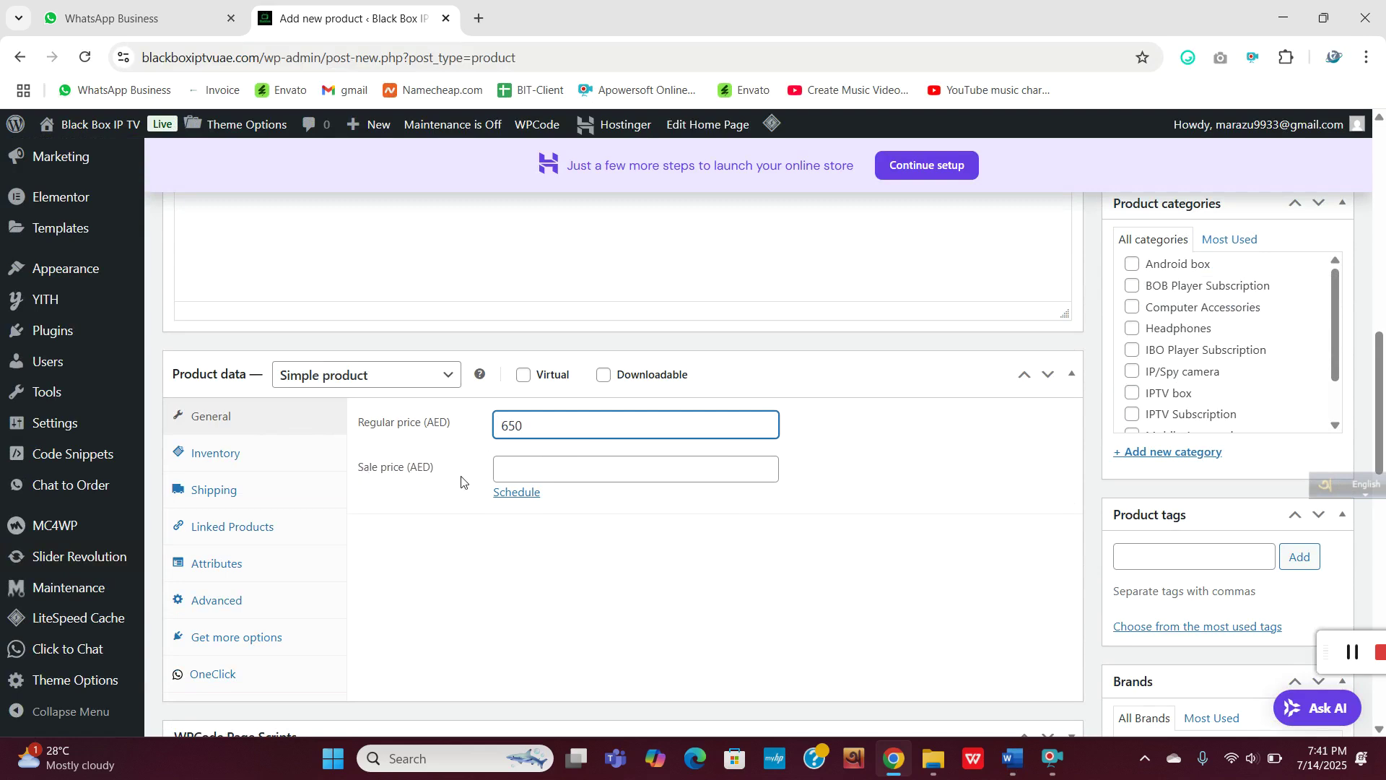
double_click(518, 431)
left_click(508, 468)
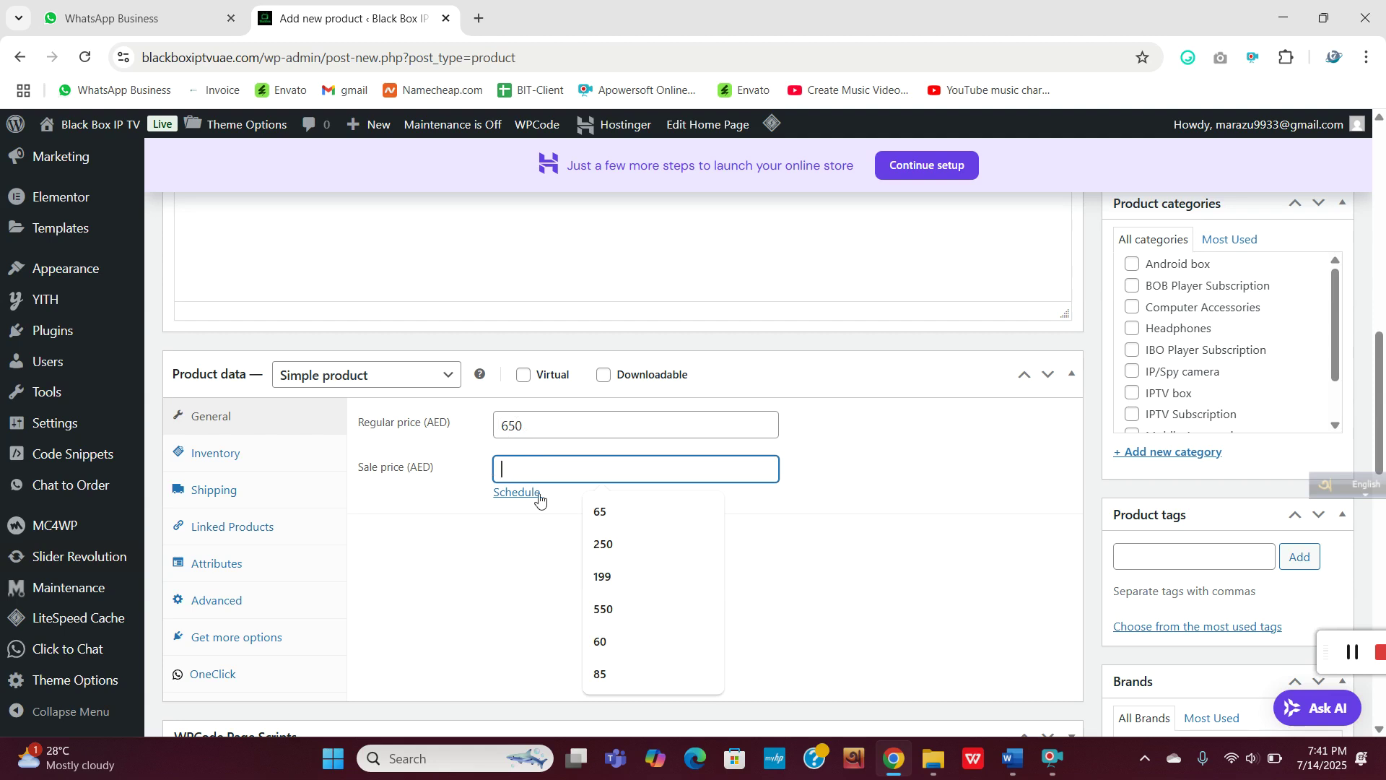
double_click(532, 425)
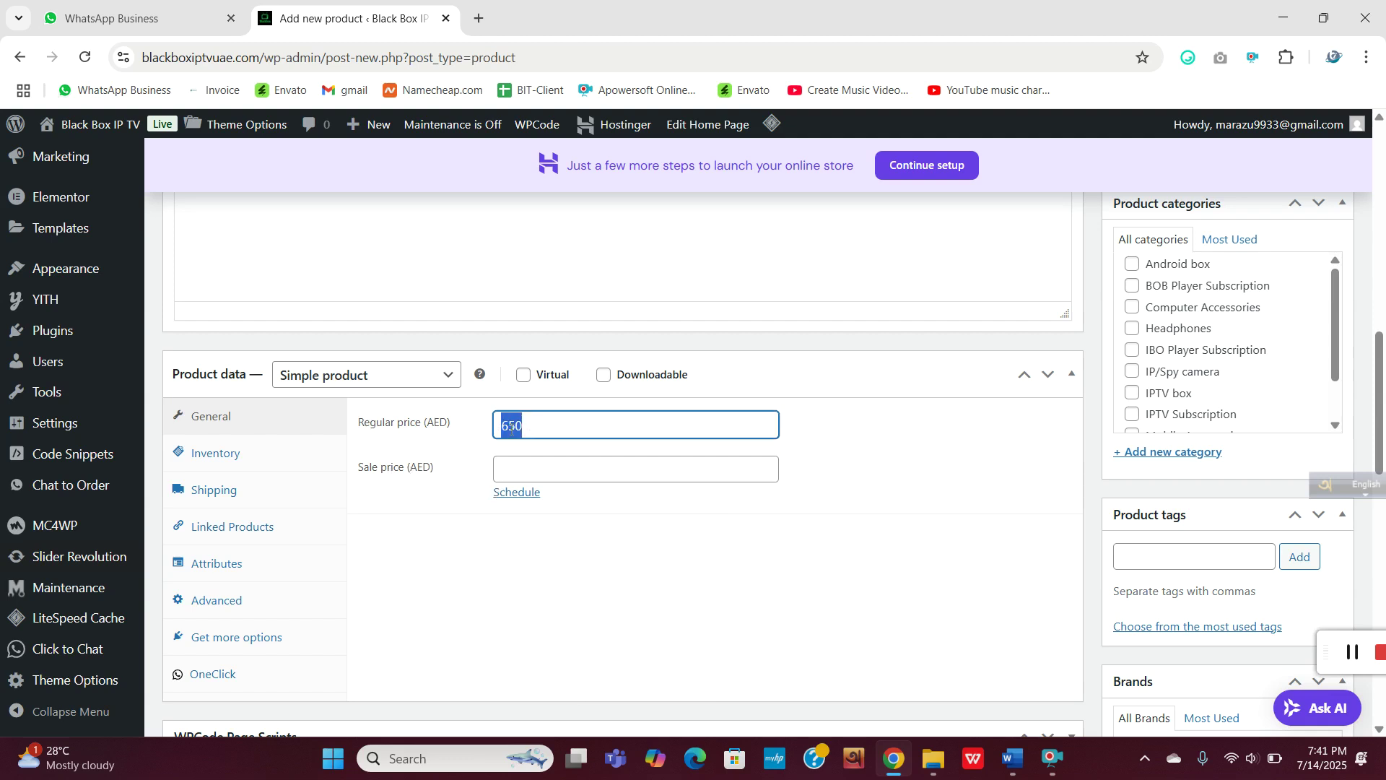
left_click(545, 429)
Assign the new product to the Android box and IPTV box categories.
scroll(1085, 426, "down", 2)
scroll(1085, 426, "up", 5)
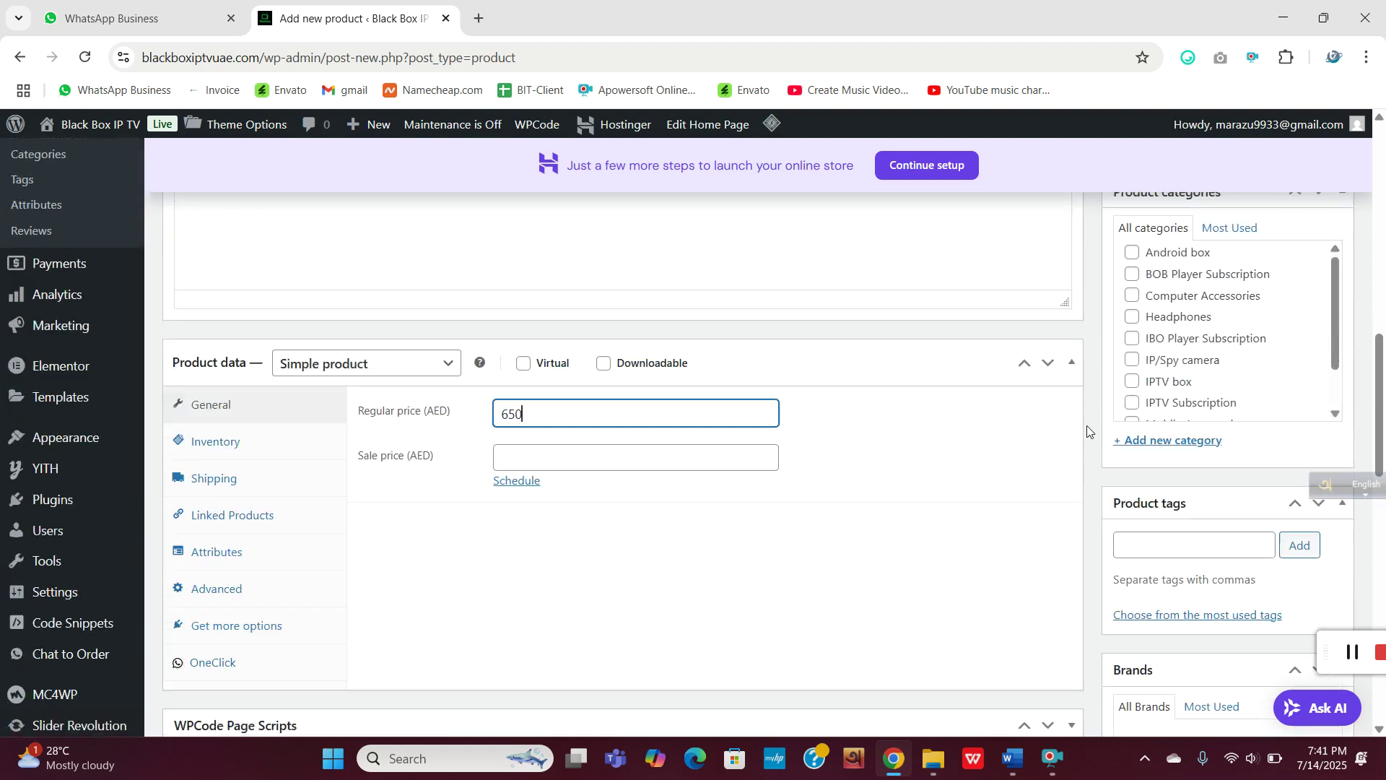
left_click(1131, 446)
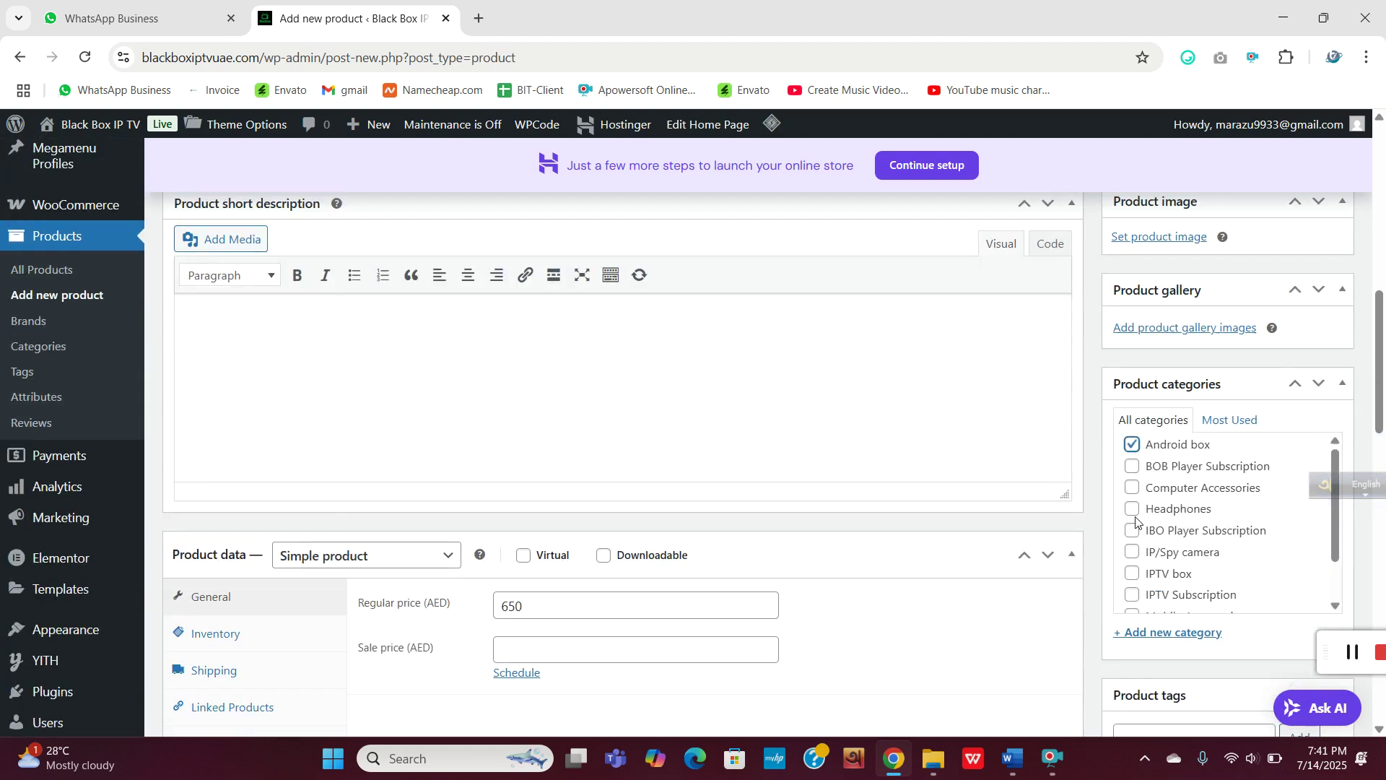
left_click(1132, 576)
scroll(858, 462, "up", 1)
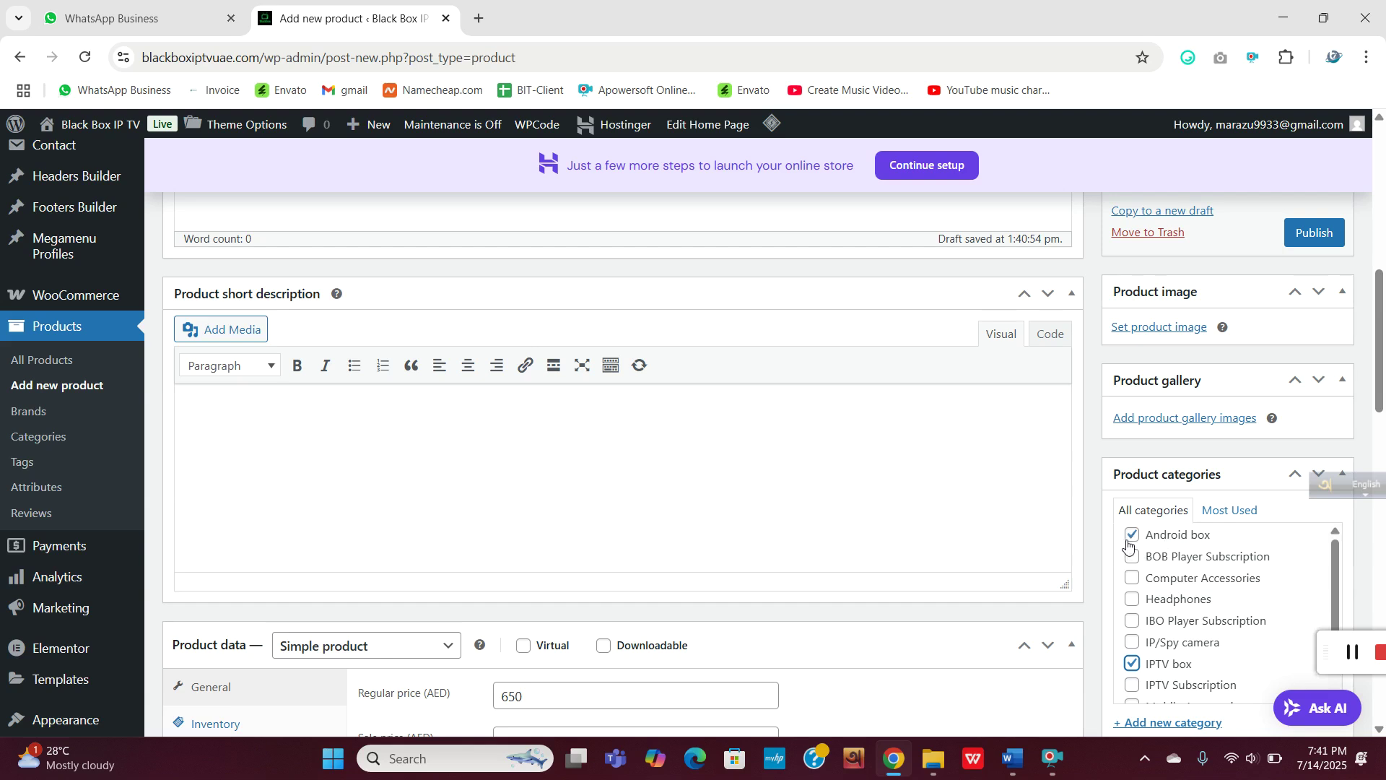
scroll(1134, 607, "down", 1)
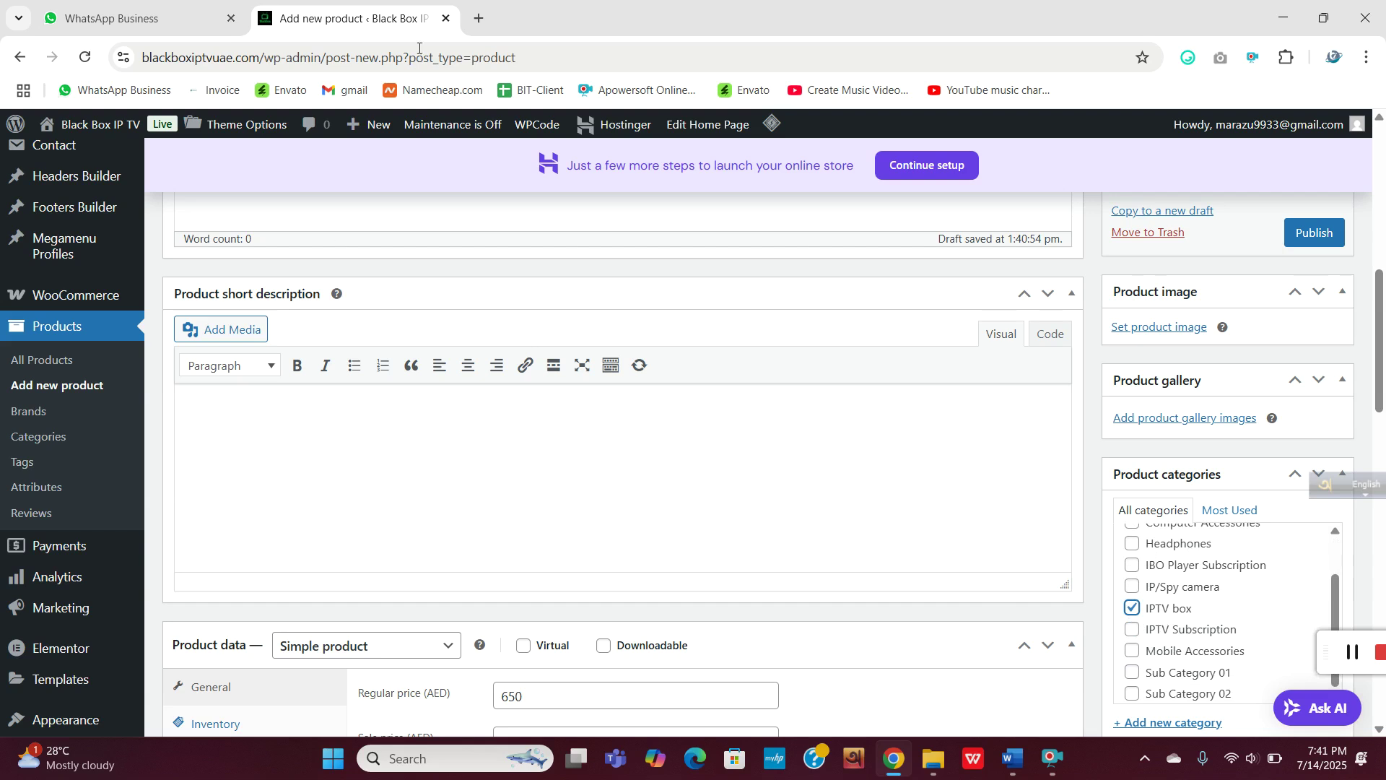
Open the public store site in a new browser tab and recheck the new product's category list.
mouse_move(72, 125)
right_click(66, 155)
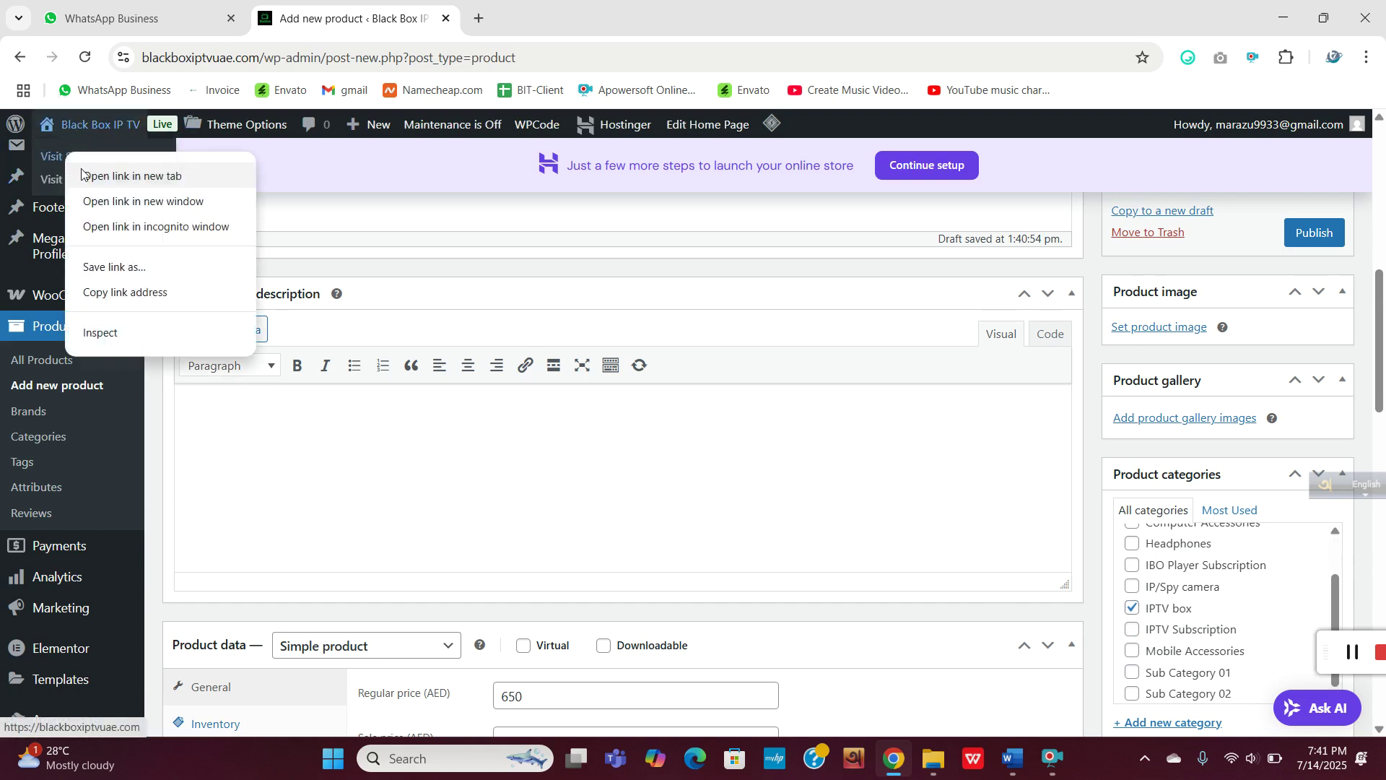
left_click(82, 174)
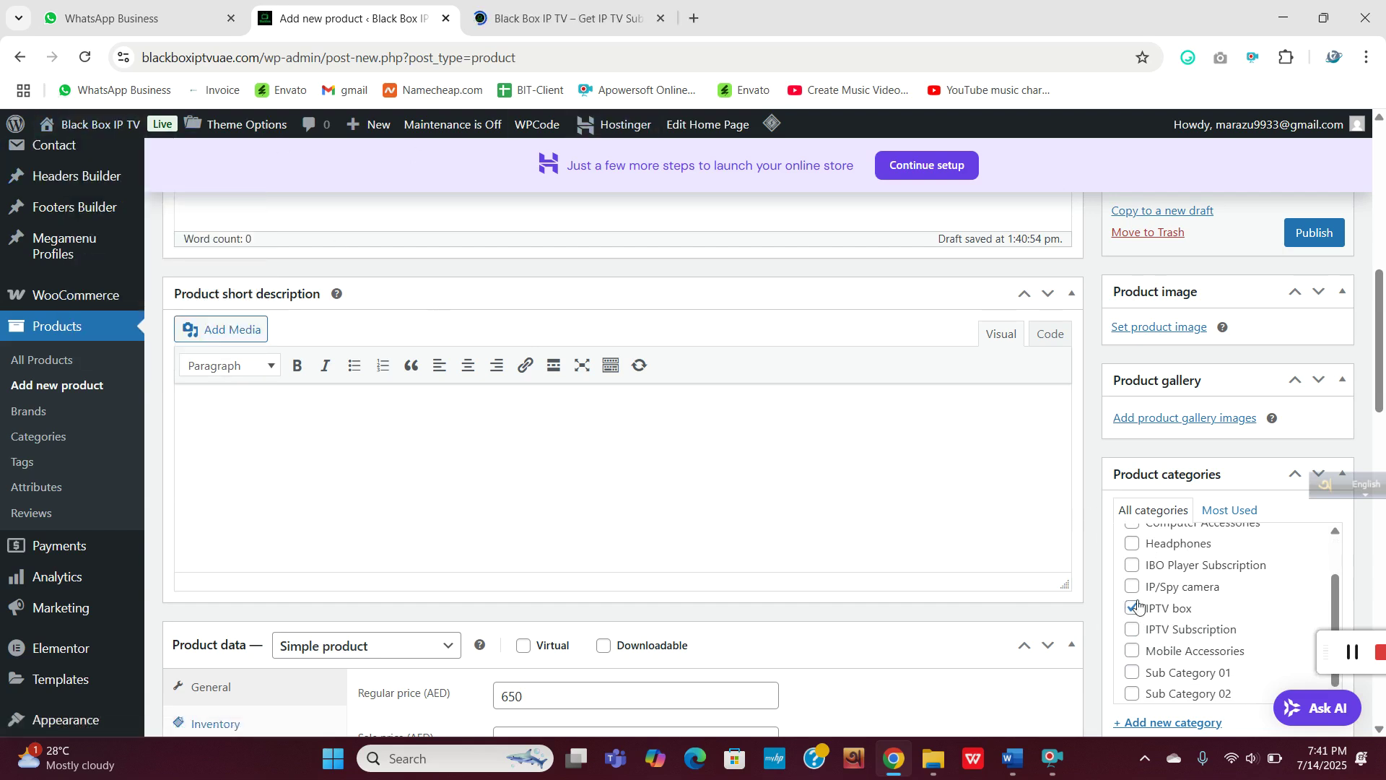
scroll(1139, 607, "up", 3)
scroll(1050, 598, "down", 3)
scroll(1047, 599, "up", 3)
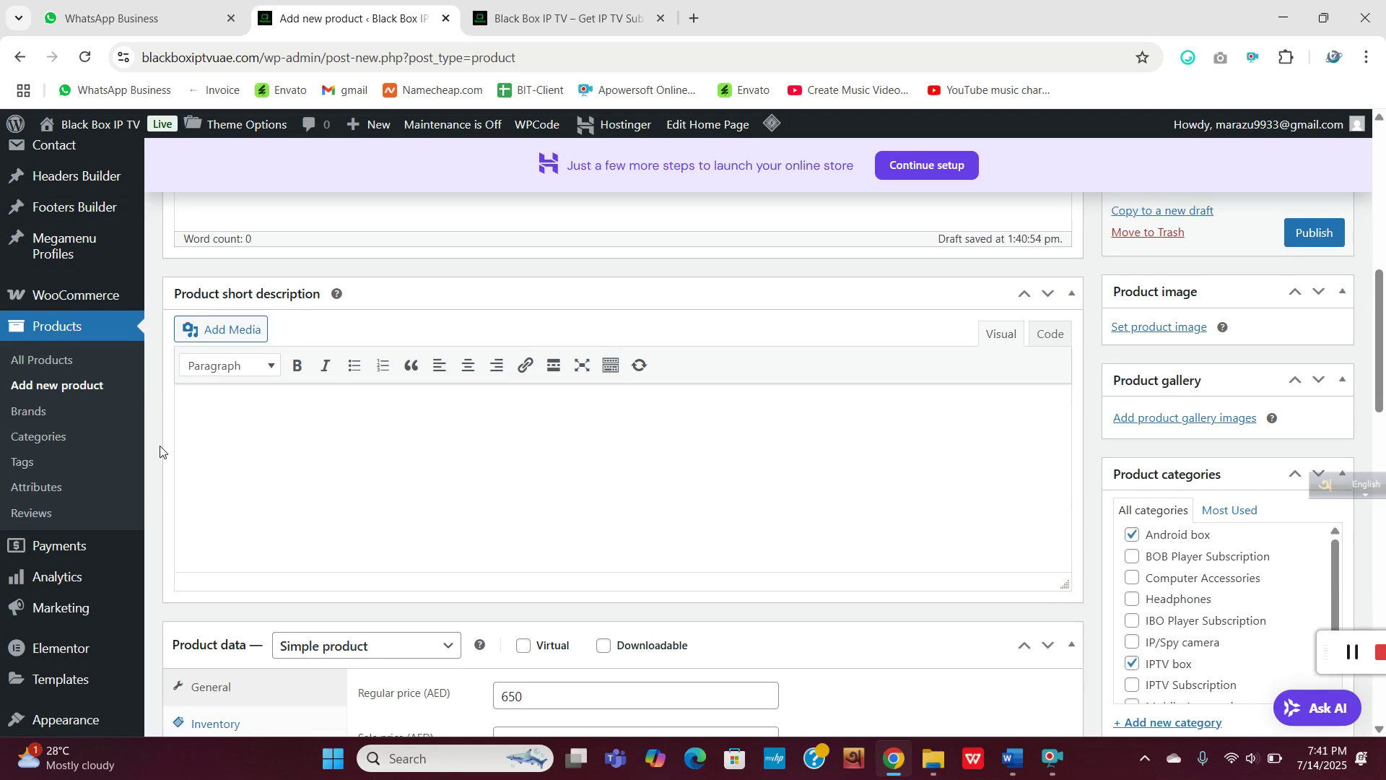
In the Word document, copy the first product's description, from its heading through the Lemon TV L2 paragraph, and return to the product form.
scroll(160, 451, "up", 6)
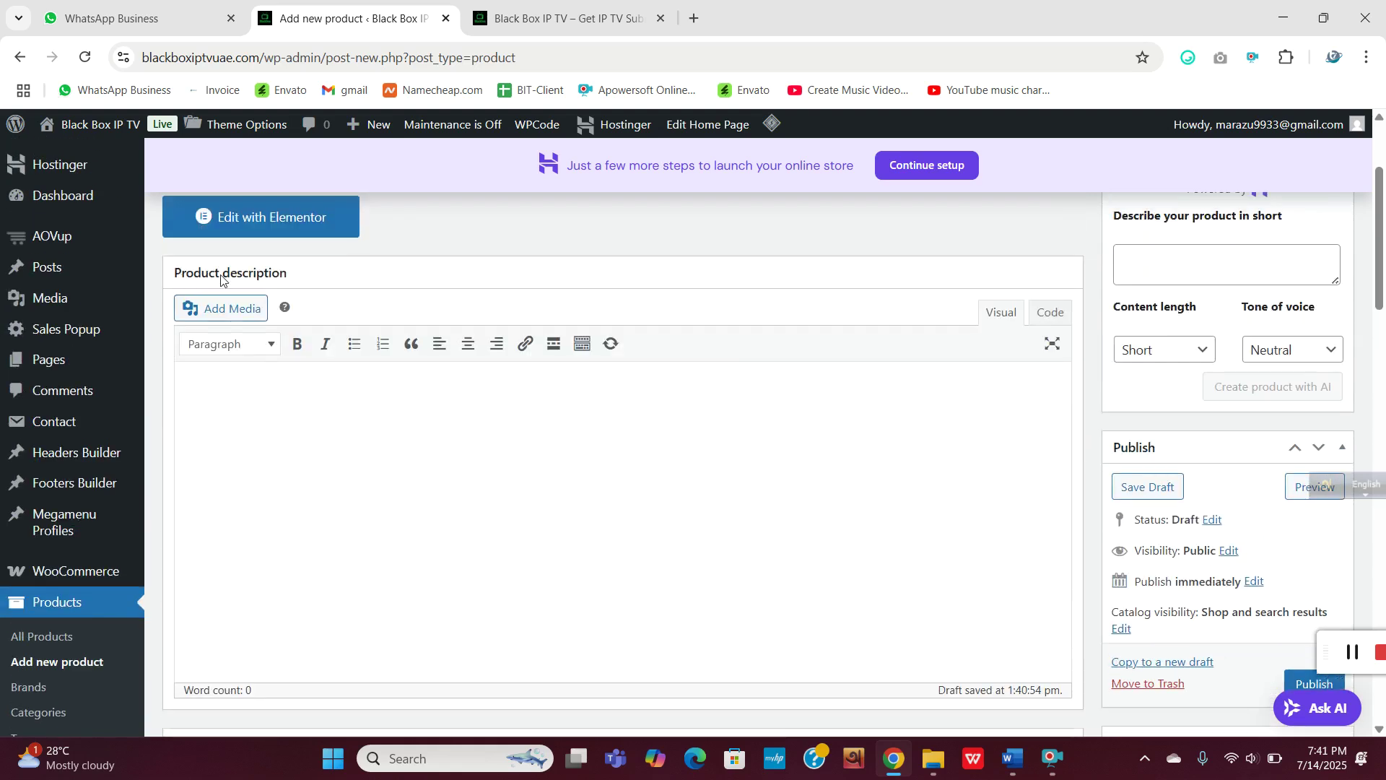
left_click(1013, 758)
scroll(616, 417, "down", 5)
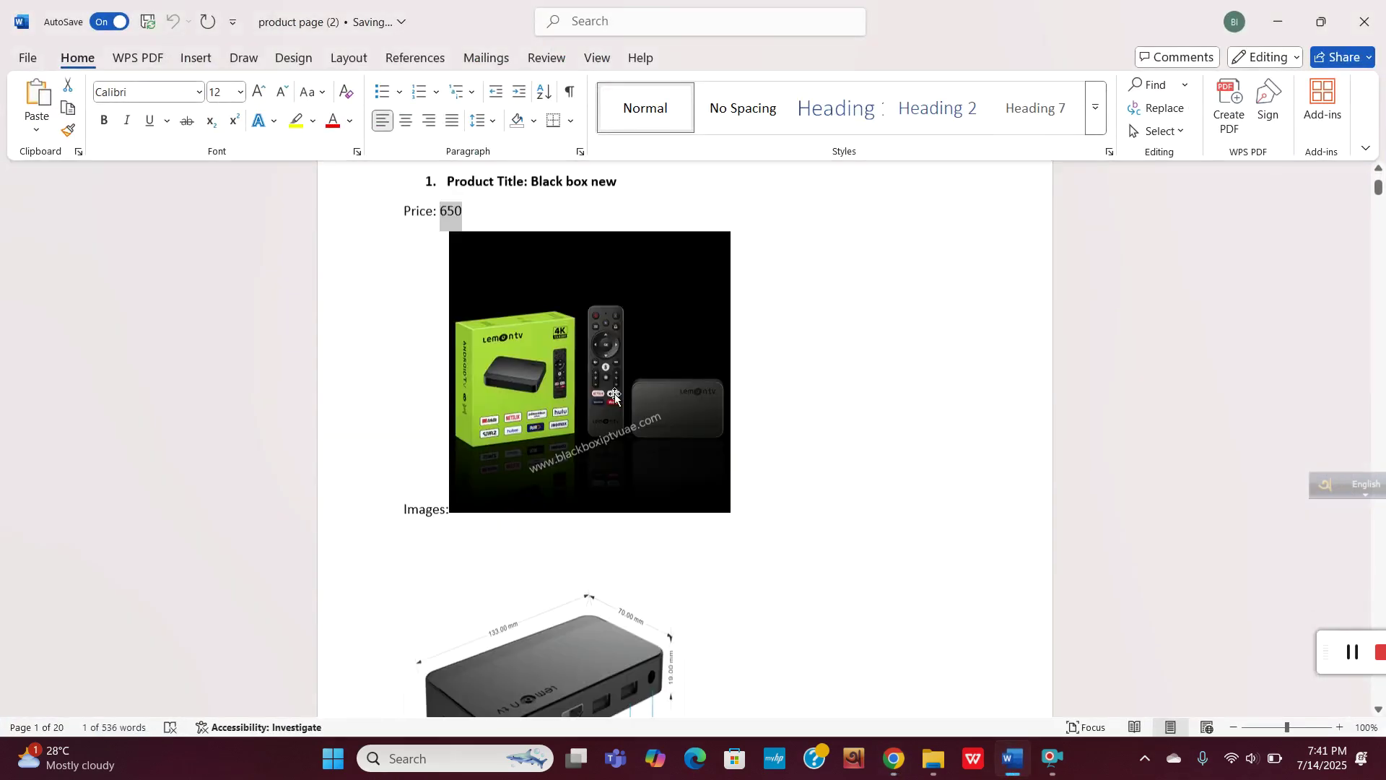
scroll(616, 417, "down", 6)
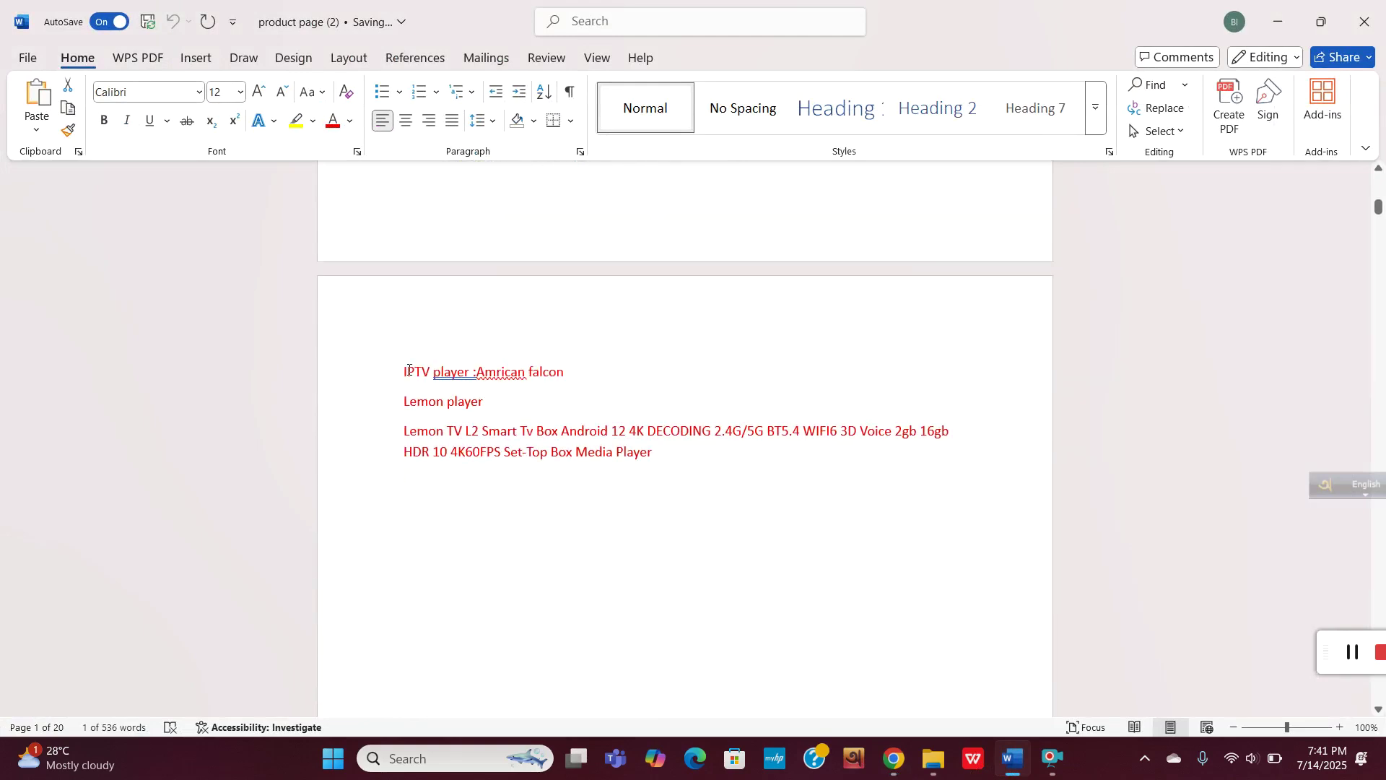
scroll(425, 353, "up", 2)
left_click_drag(405, 312, 689, 545)
scroll(433, 498, "down", 2)
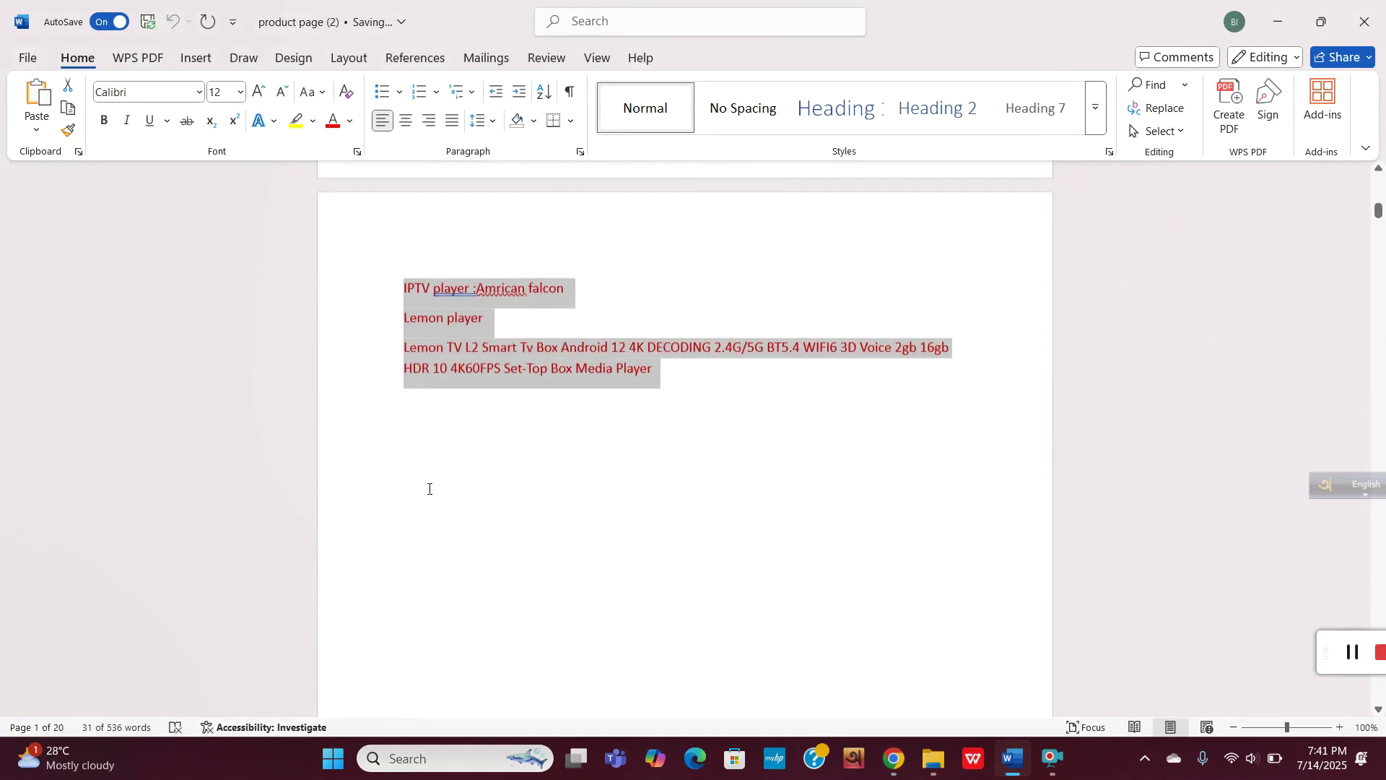
scroll(430, 486, "up", 2)
right_click(440, 473)
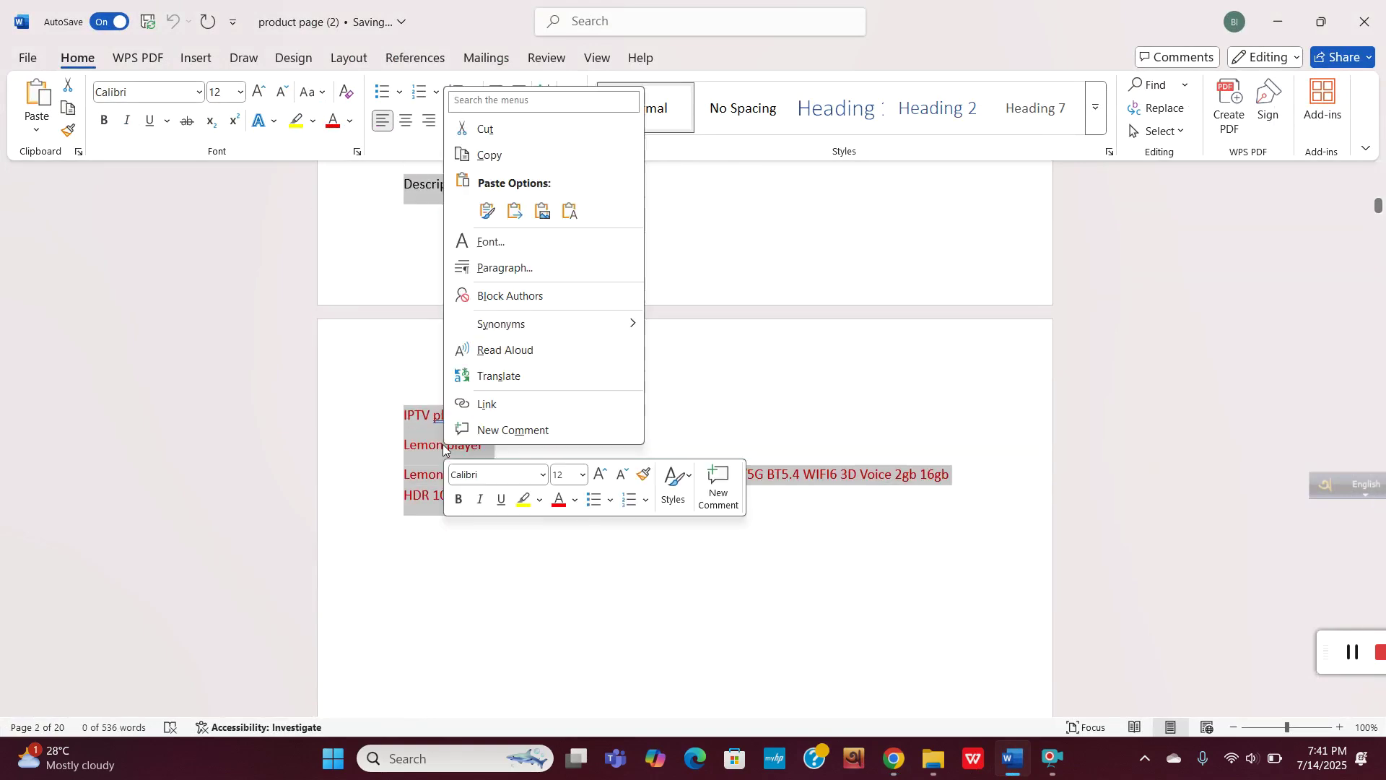
left_click(498, 156)
left_click(1278, 21)
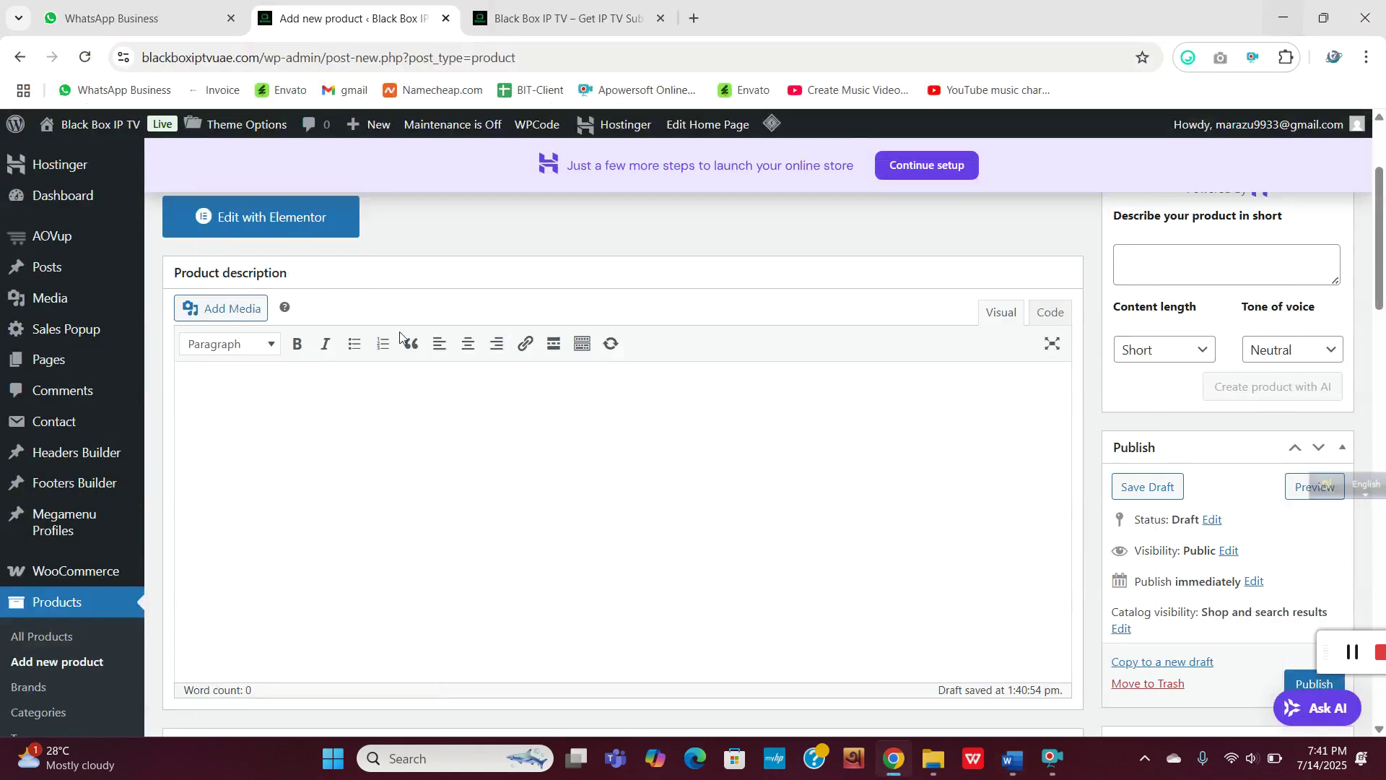
Paste the copied text into the product description and make its "Description/Features:" line bold.
right_click(247, 416)
left_click(279, 209)
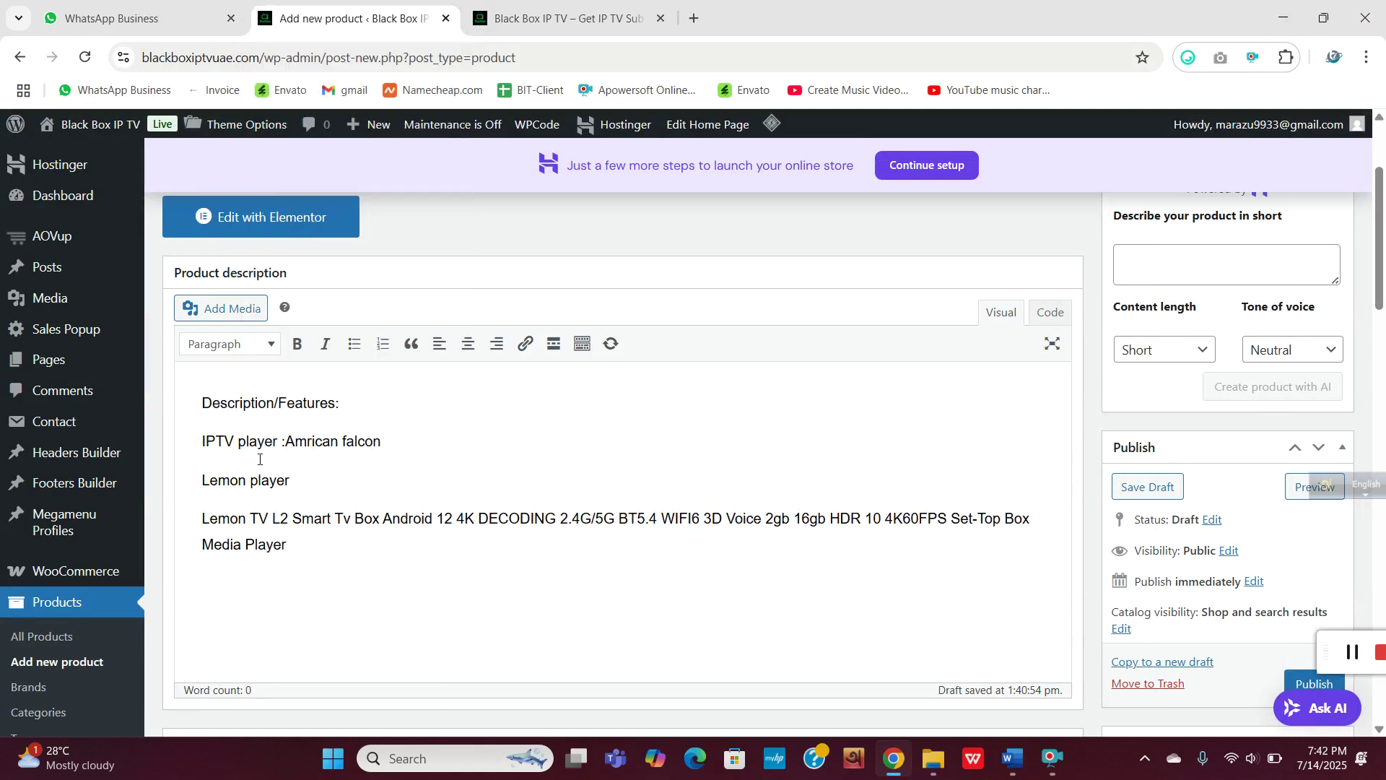
left_click_drag(341, 403, 200, 402)
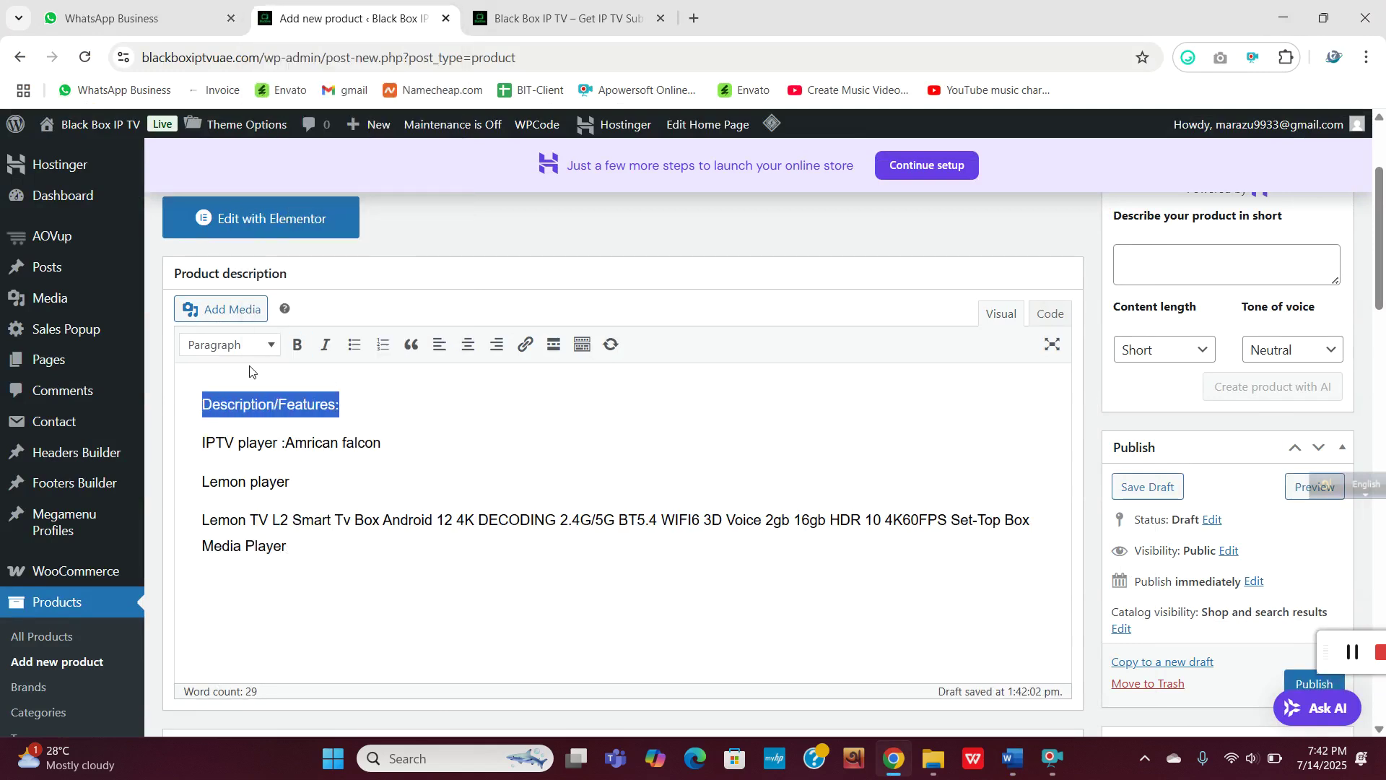
left_click(297, 348)
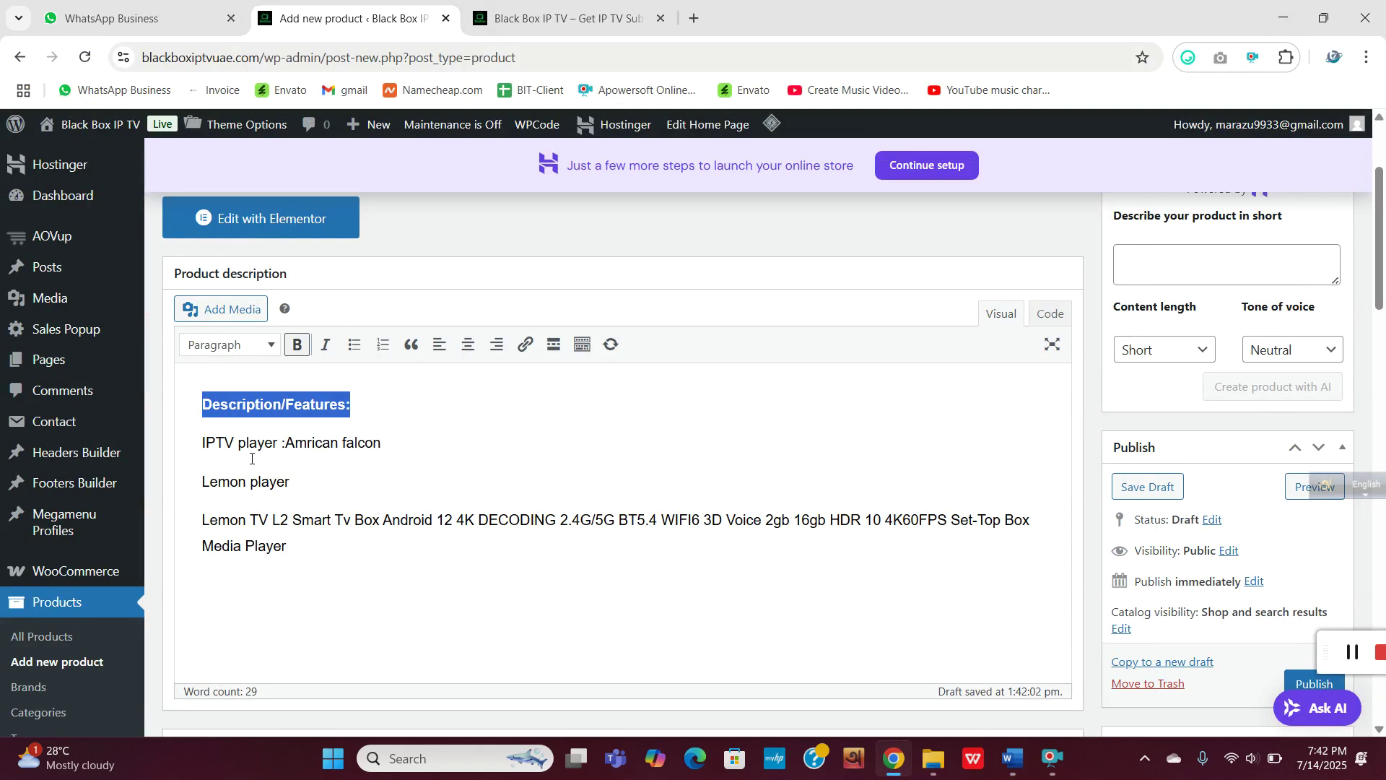
left_click(251, 482)
Correct the IPTV line of the description to "IPTV Player : American falcon" and make its "IPTV Player :" label bold.
left_click(285, 442)
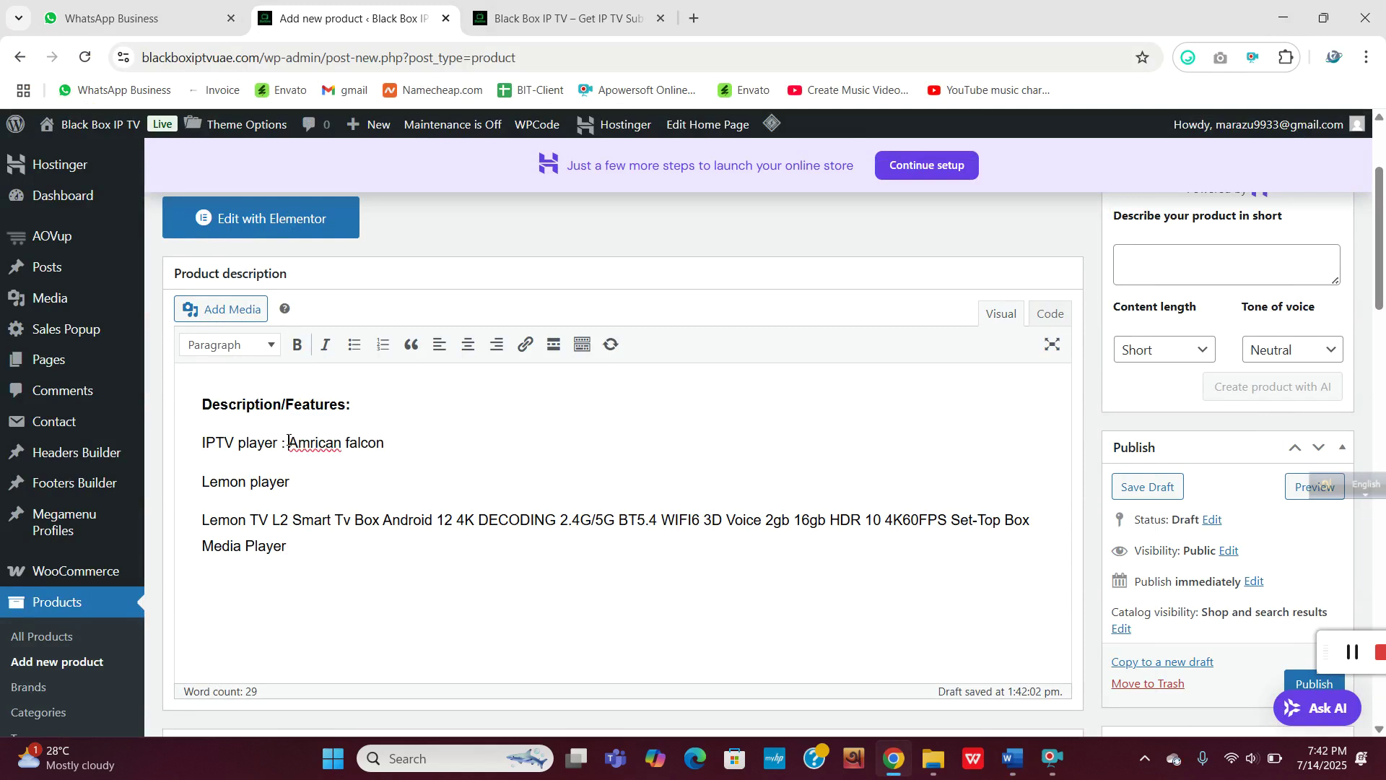
right_click(322, 443)
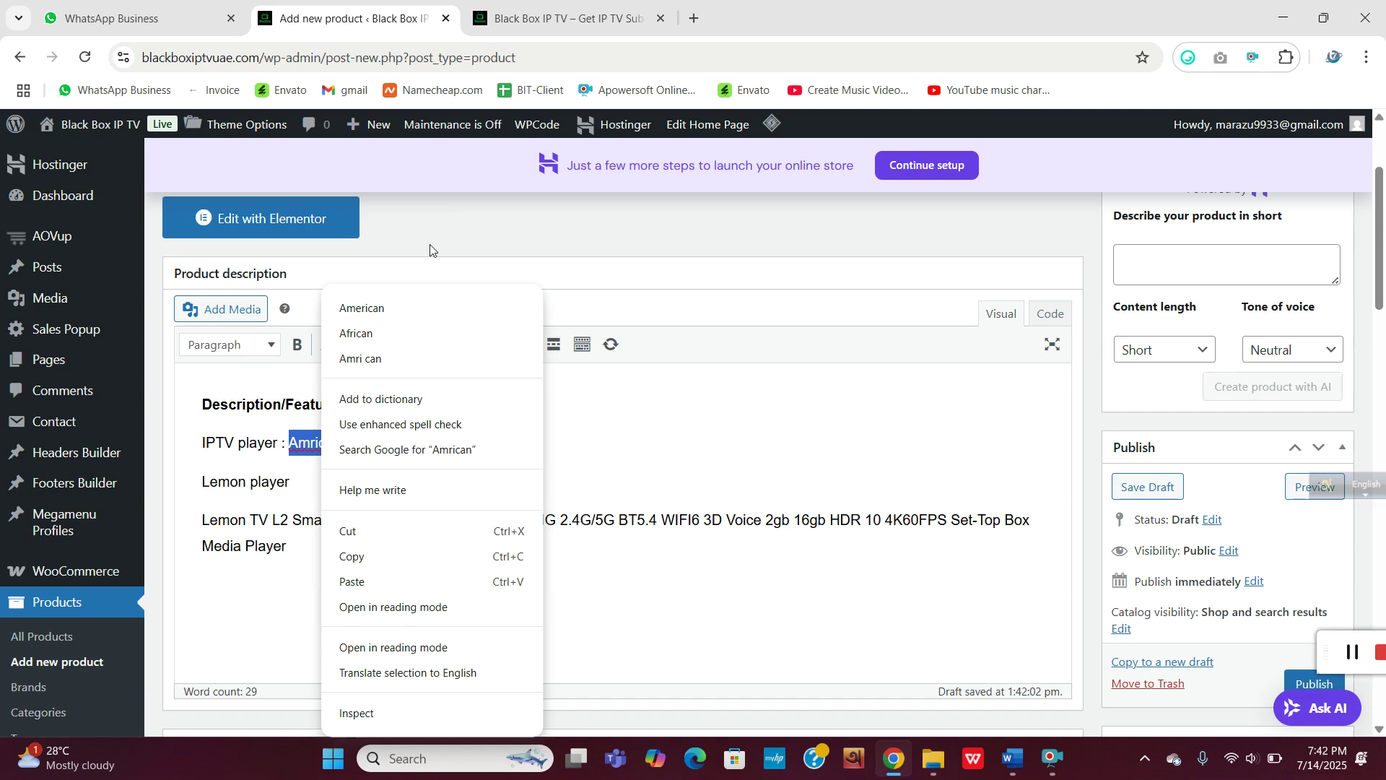
left_click(387, 310)
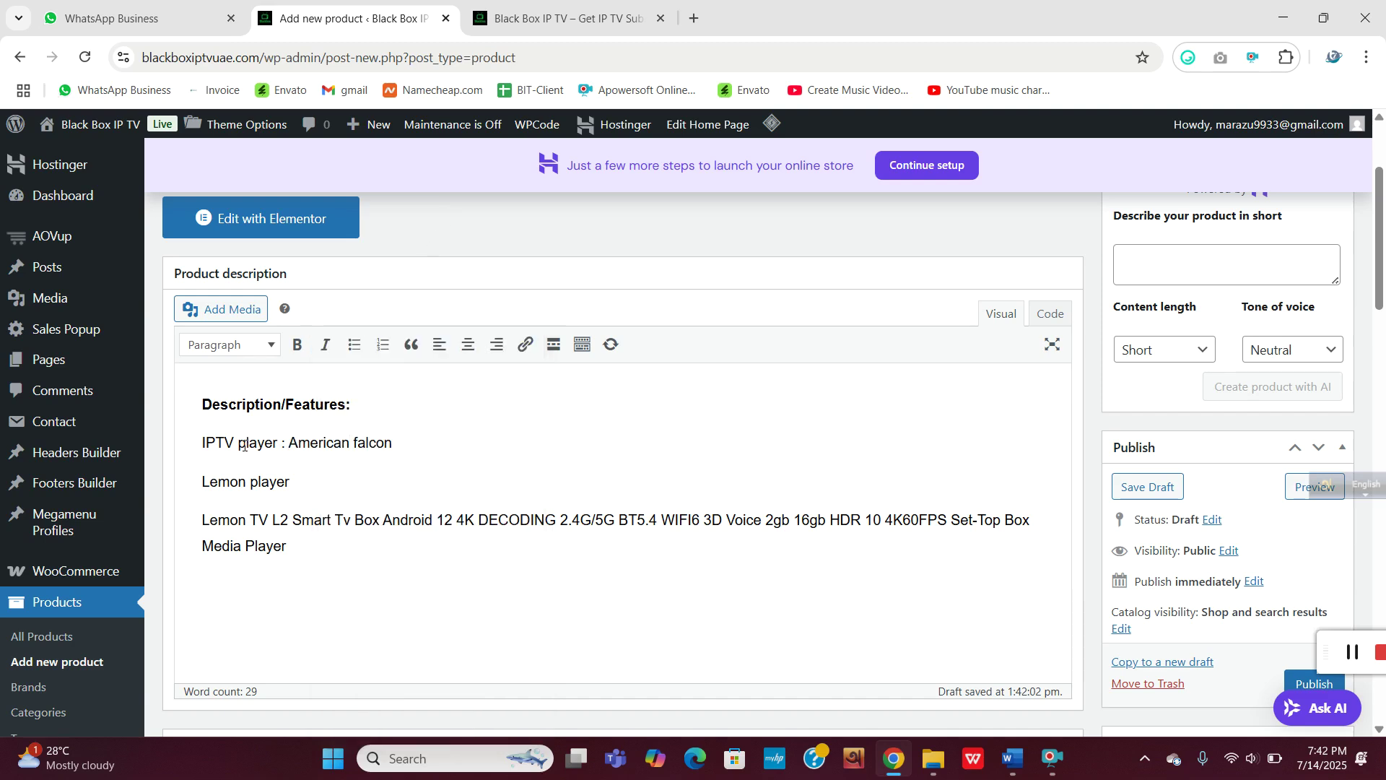
left_click(244, 446)
key("BackSpace")
type("P")
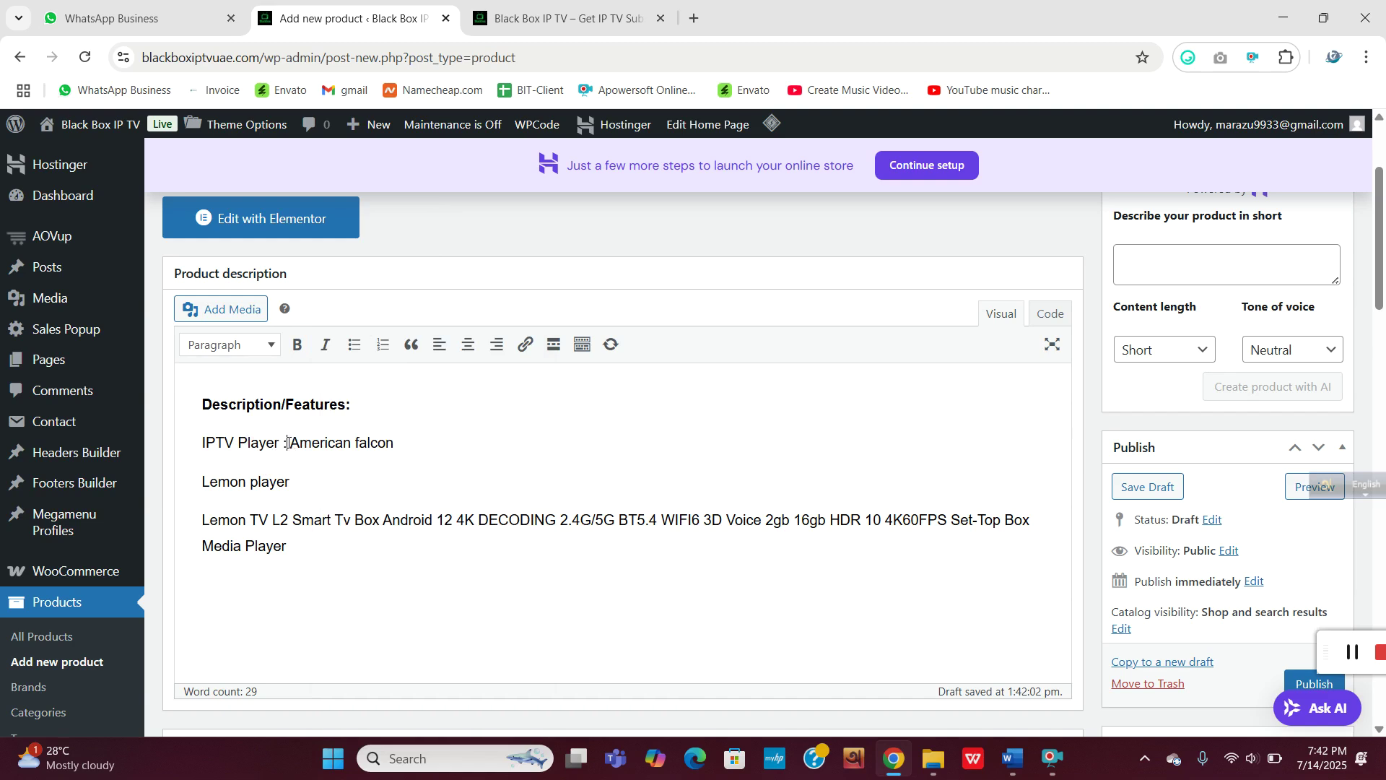
left_click_drag(287, 442, 192, 443)
left_click(297, 345)
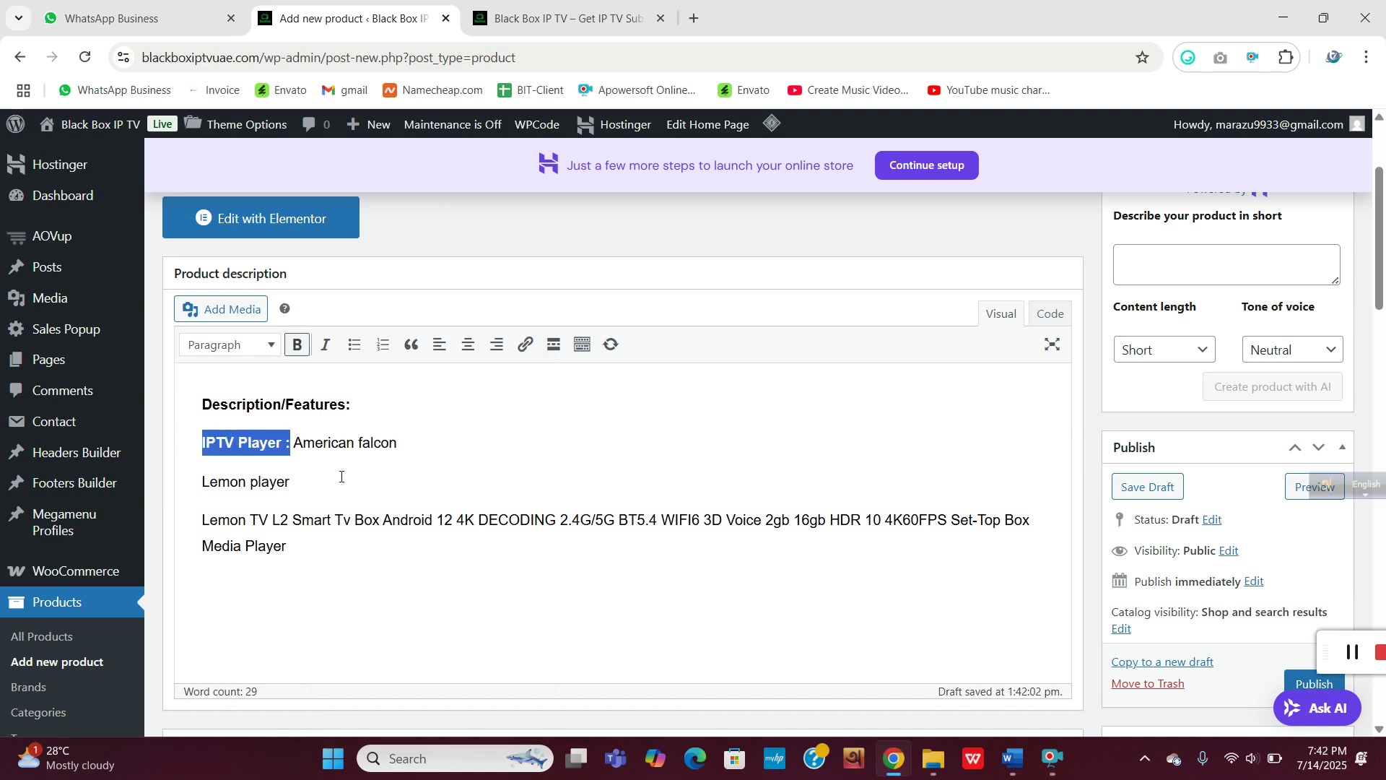
Try Heading 1, Heading 2 and Heading 3 on the "Description/Features:" line and set it back to Paragraph.
left_click_drag(360, 405, 201, 405)
left_click(245, 345)
left_click(236, 443)
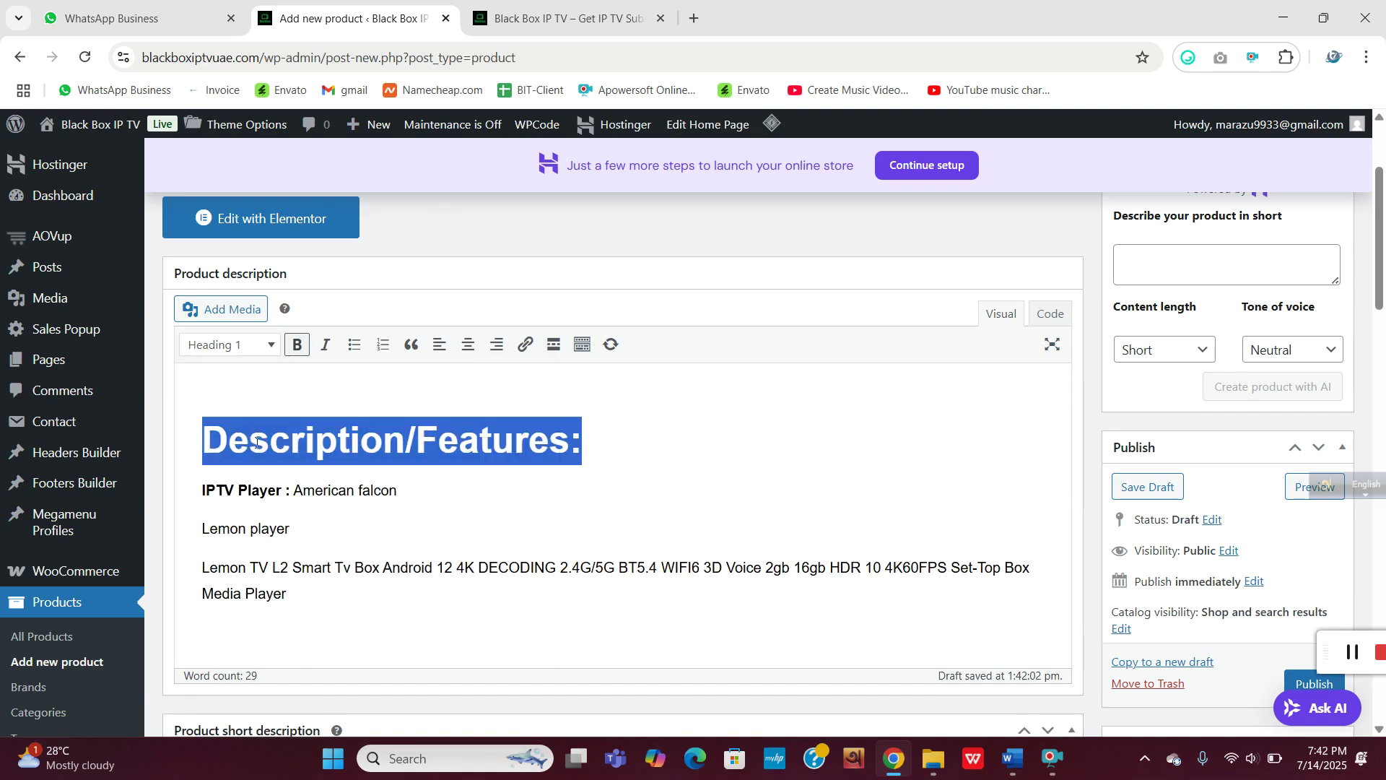
left_click(253, 345)
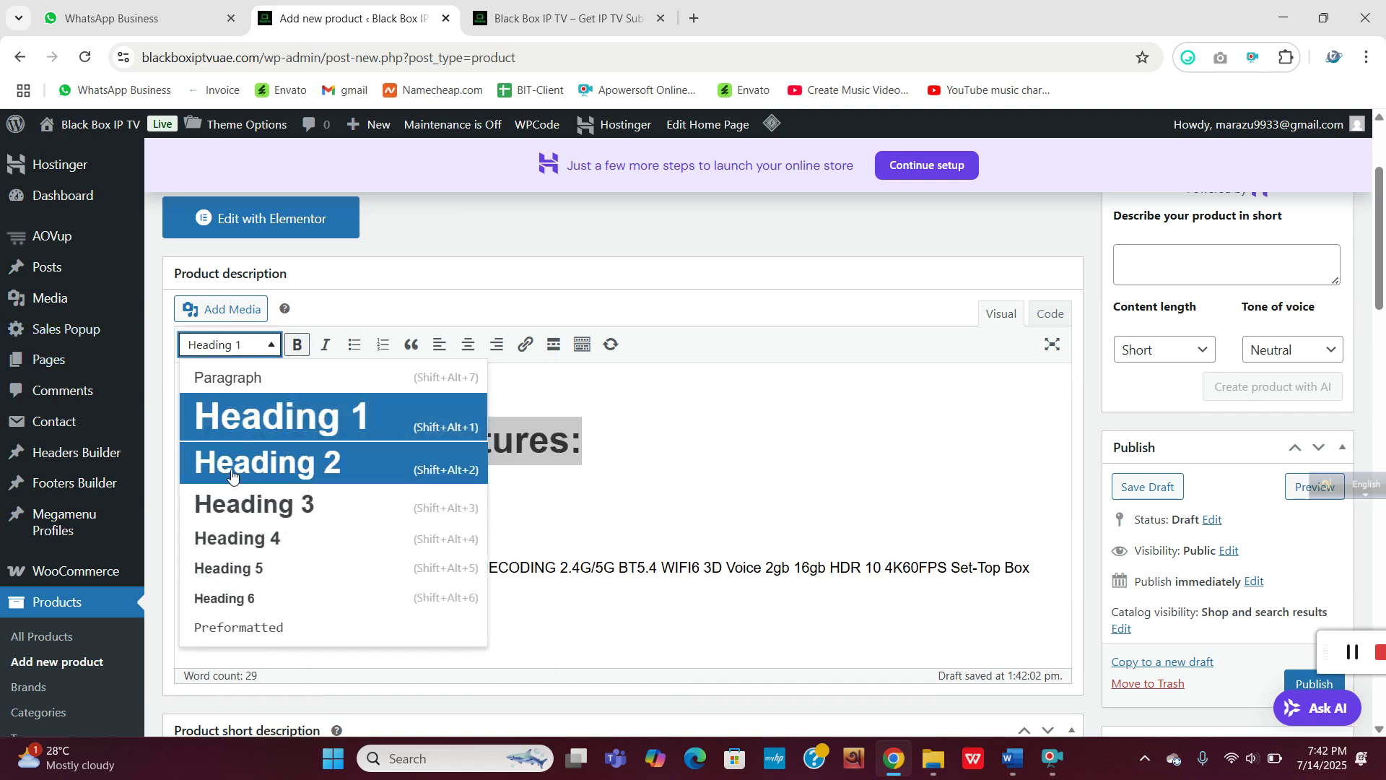
left_click(224, 458)
left_click(217, 349)
left_click(238, 501)
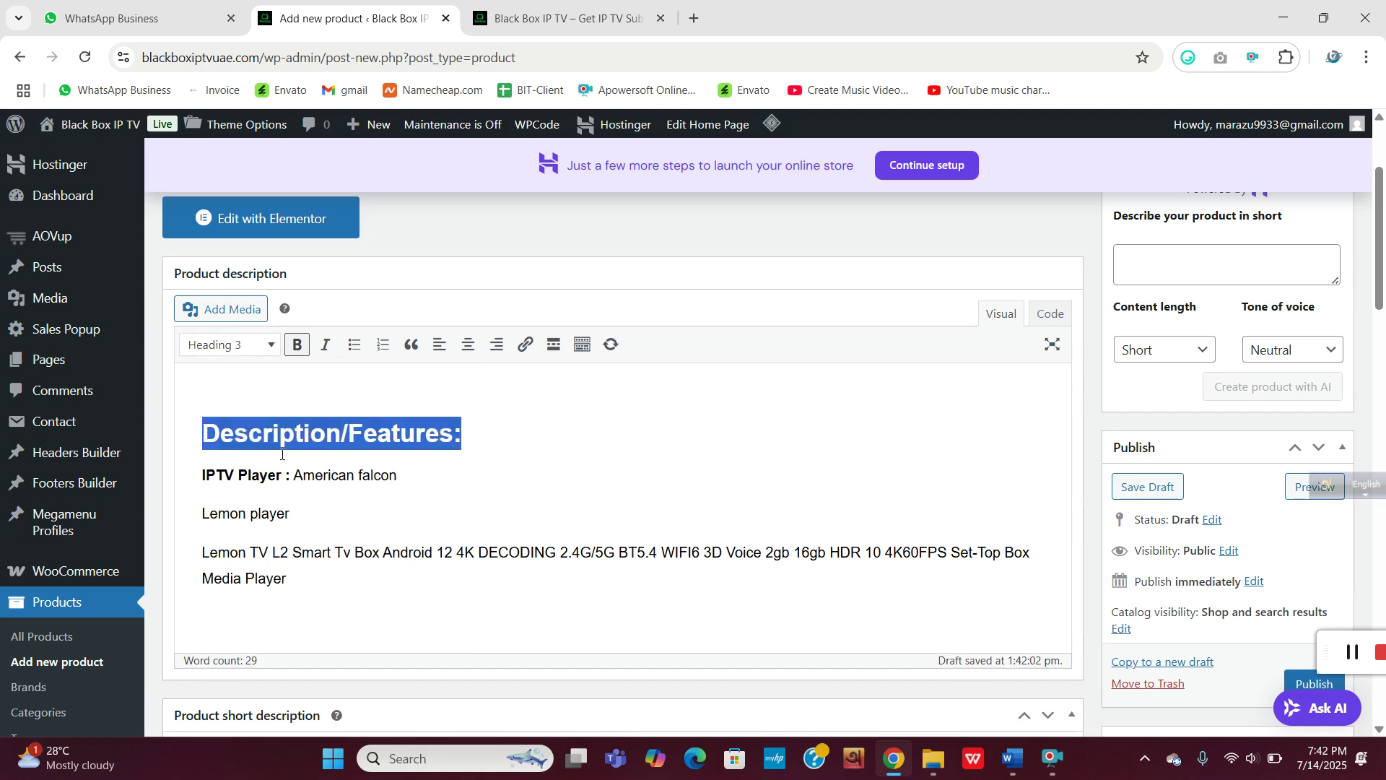
left_click(267, 347)
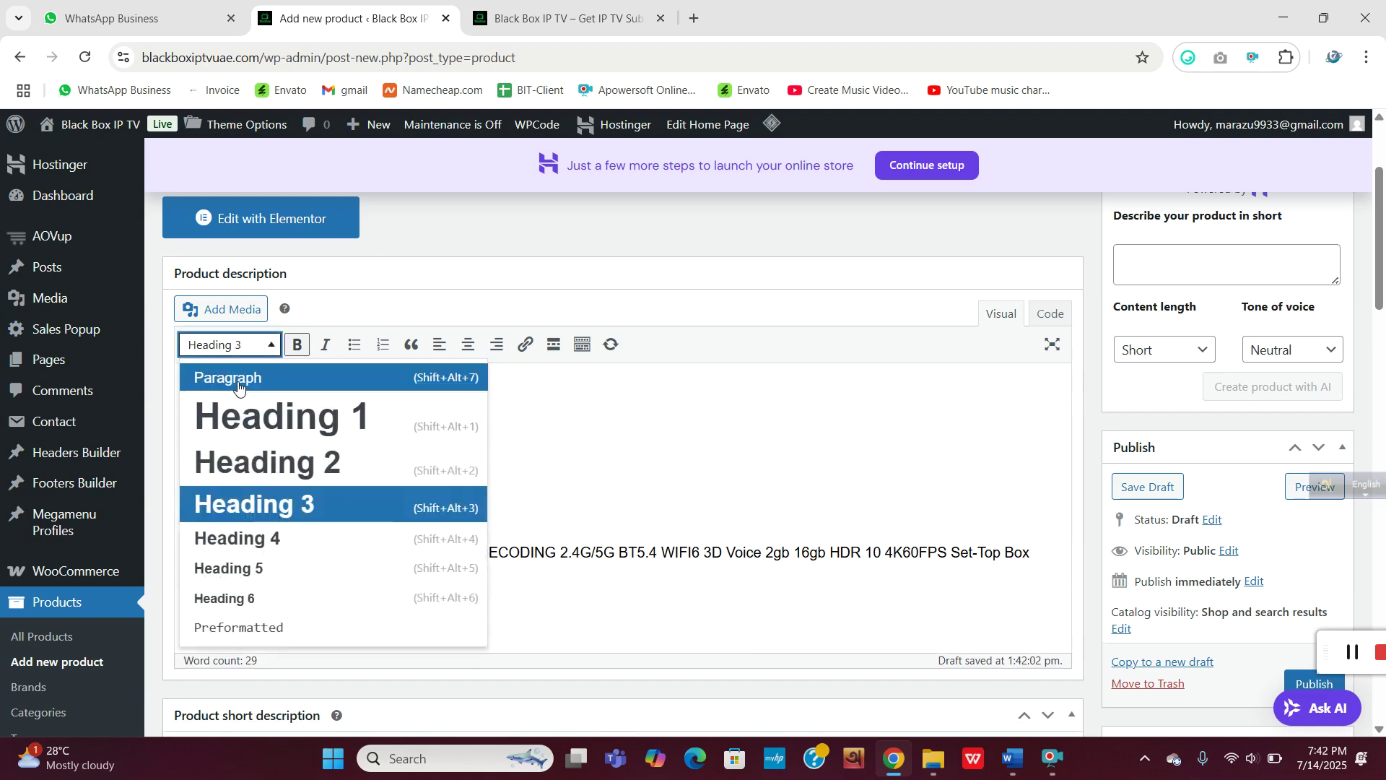
left_click(221, 374)
left_click(396, 444)
Review the formatted product description, the short description area and the product data in the form.
scroll(427, 455, "down", 2)
scroll(427, 455, "up", 2)
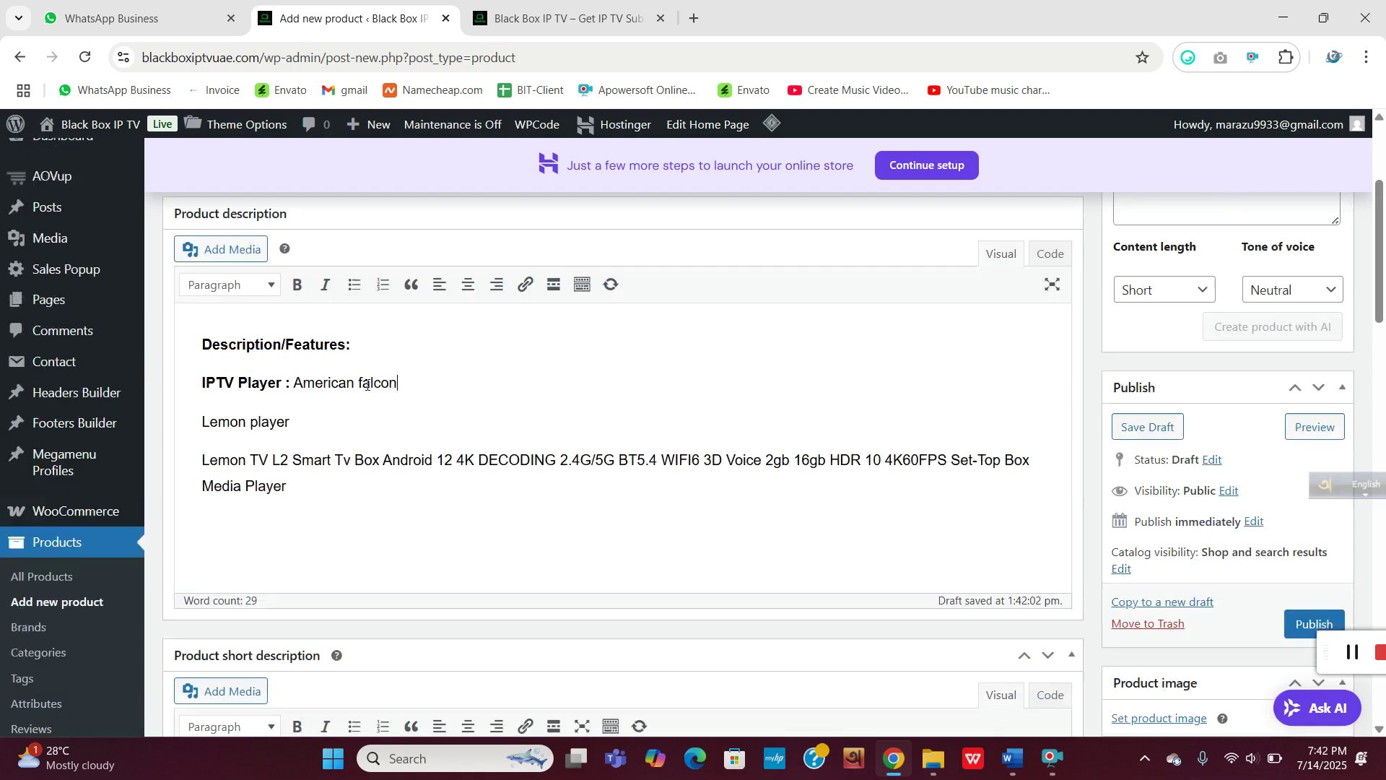
left_click_drag(347, 573, 163, 388)
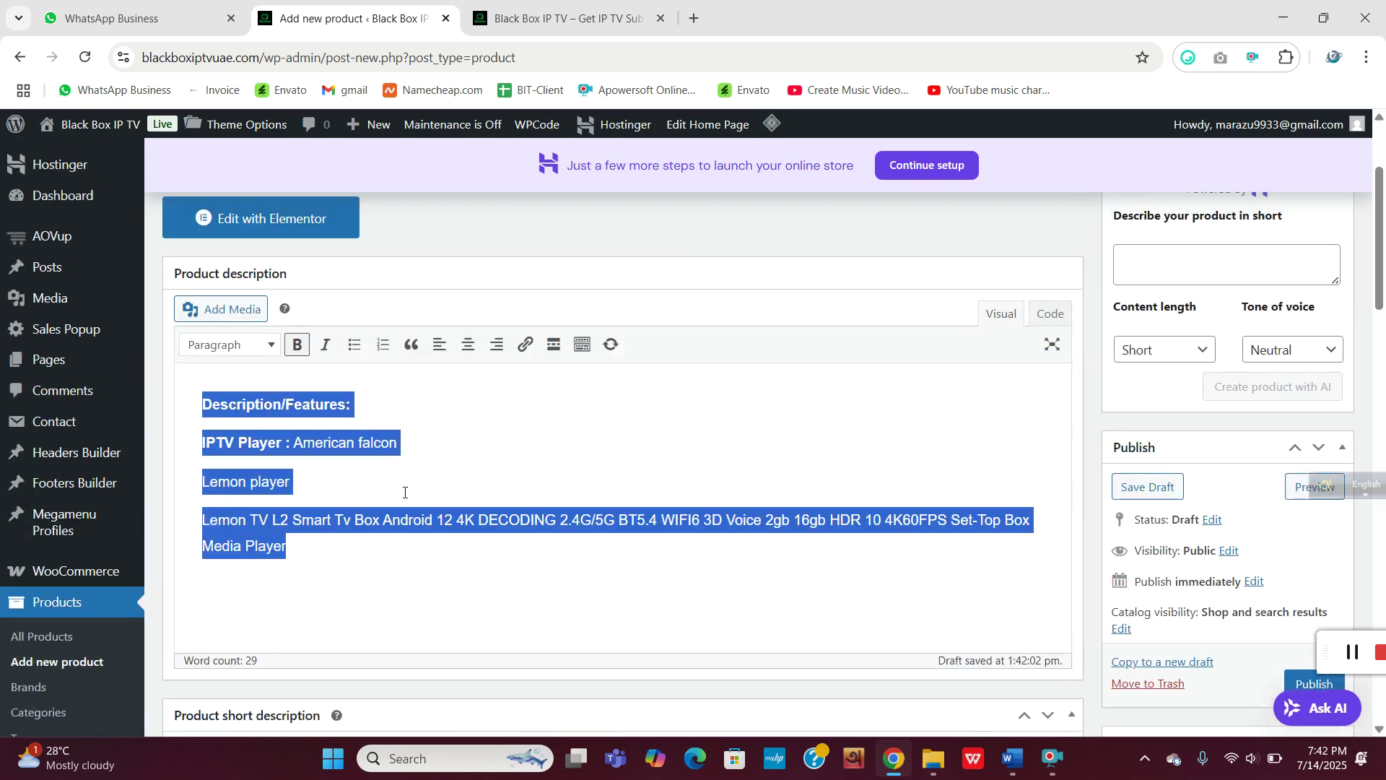
scroll(438, 484, "down", 3)
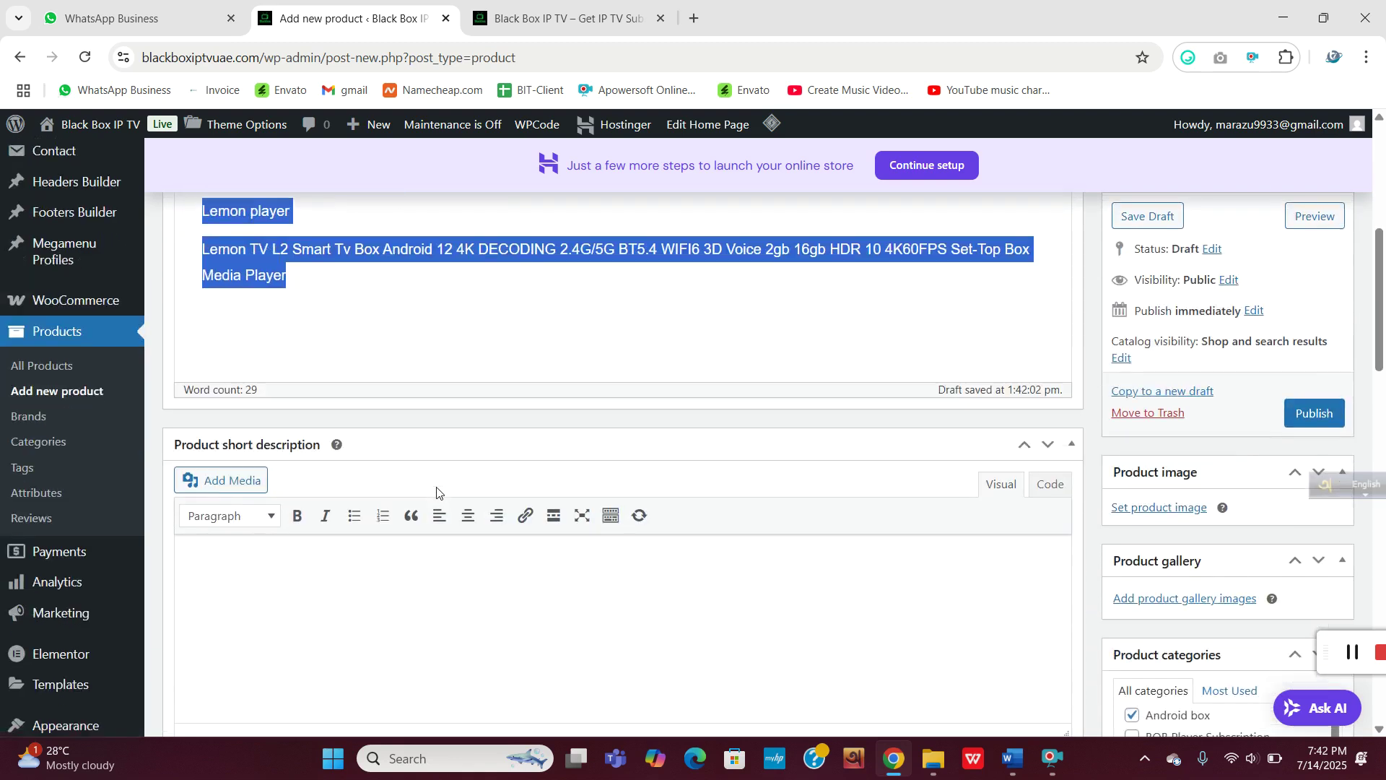
scroll(437, 487, "up", 2)
scroll(439, 488, "down", 3)
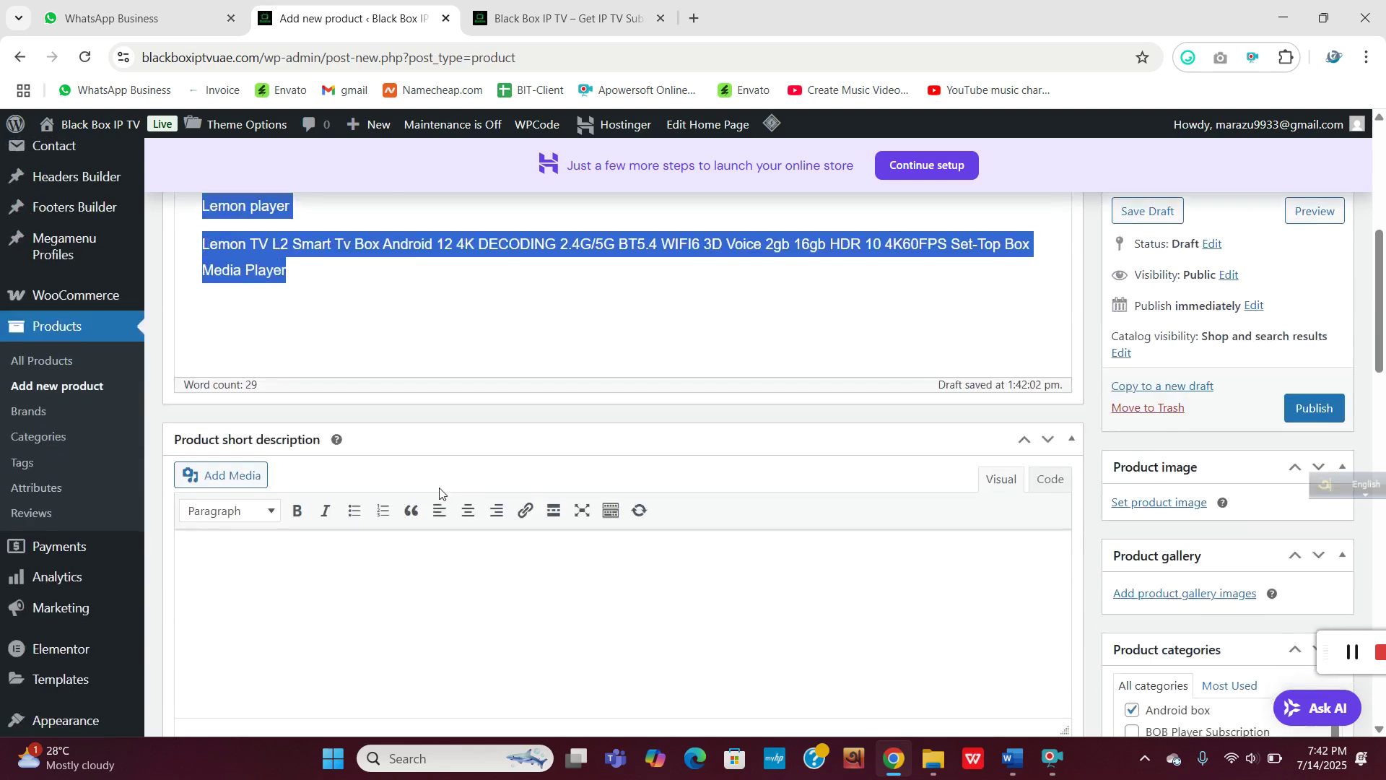
scroll(694, 498, "down", 4)
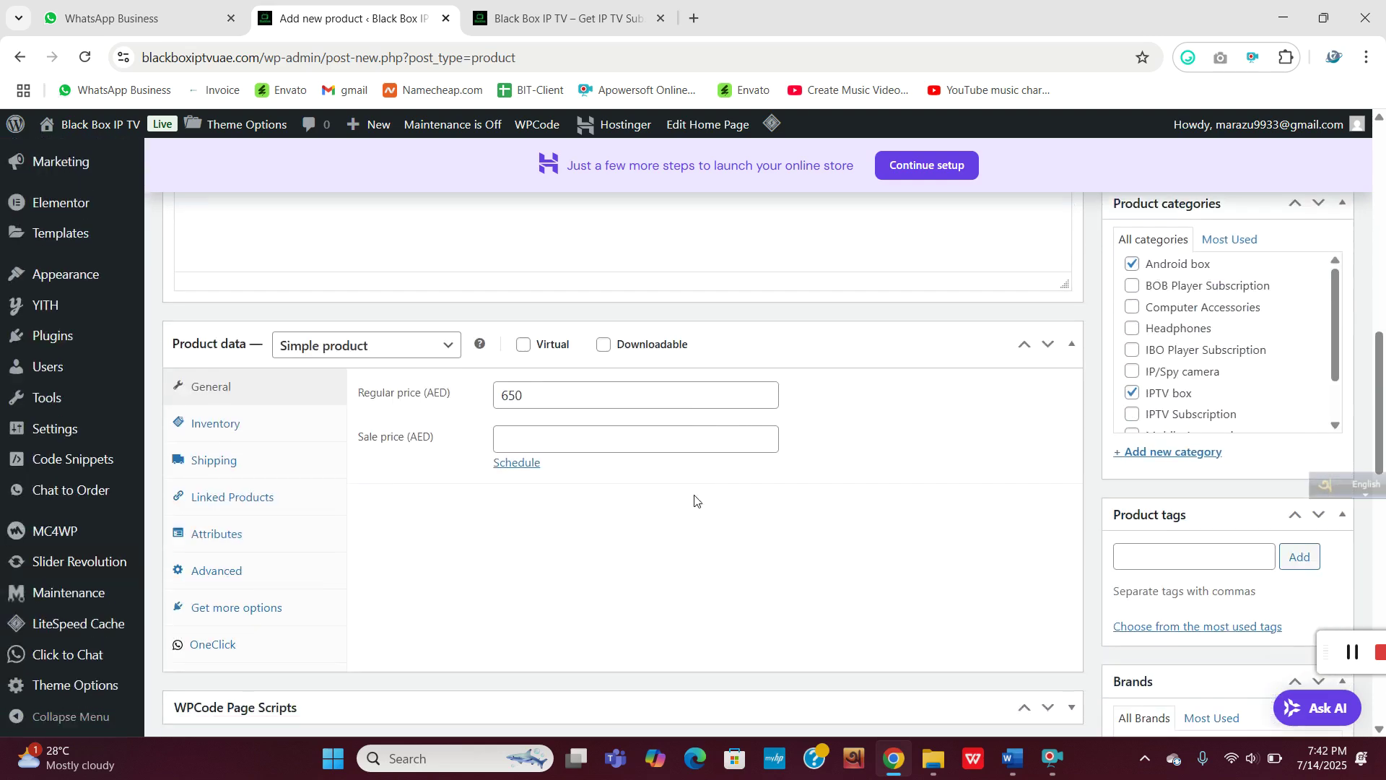
scroll(694, 485, "up", 4)
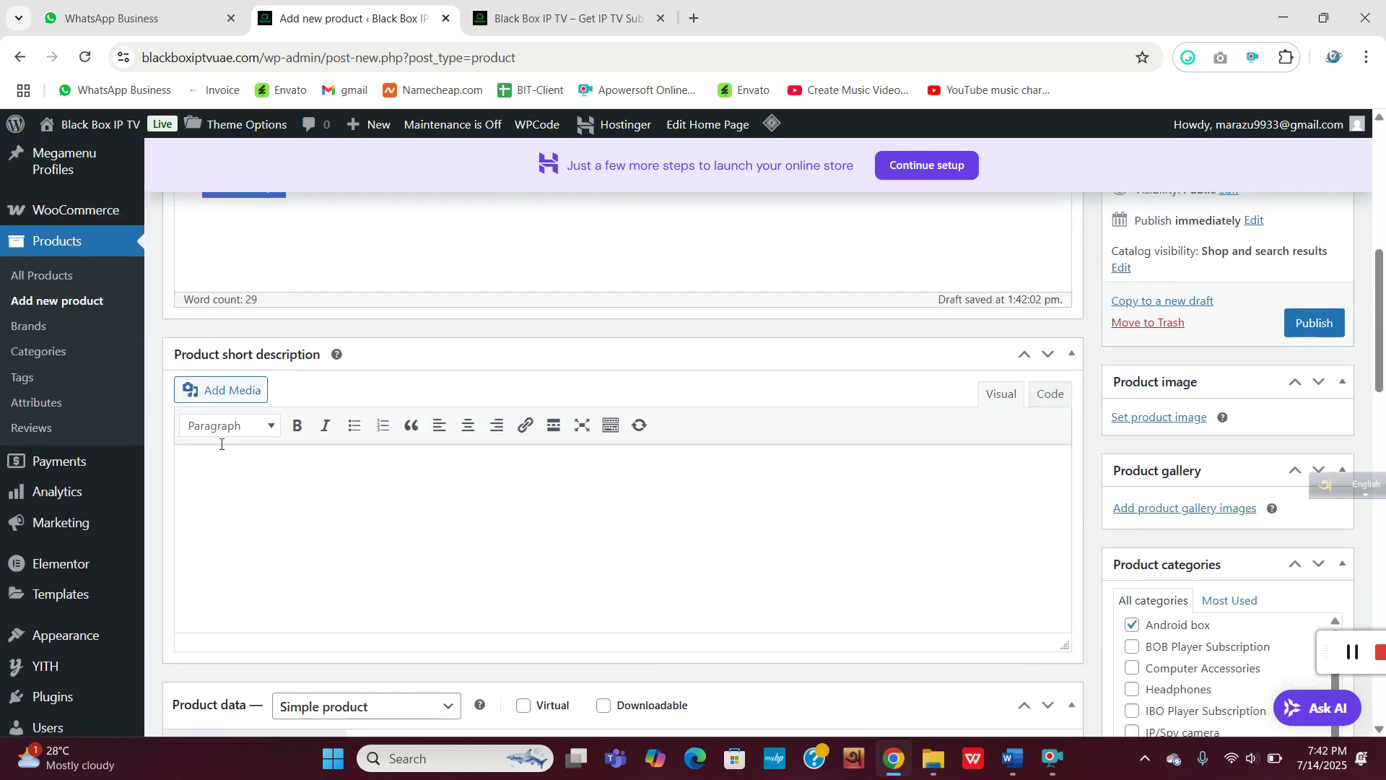
On the public store site, open the Android 4K TV Box product from New Arrivals to use as a reference.
left_click(593, 18)
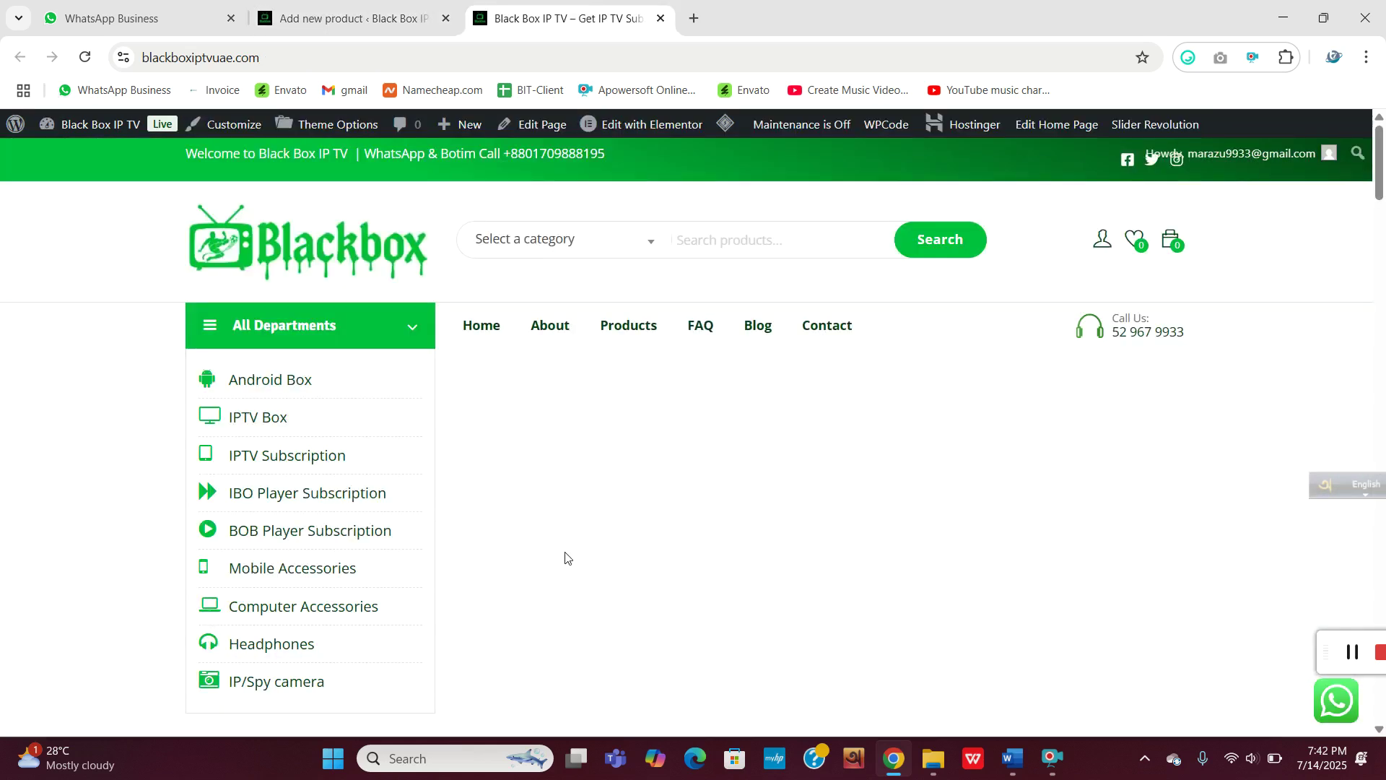
scroll(565, 557, "down", 15)
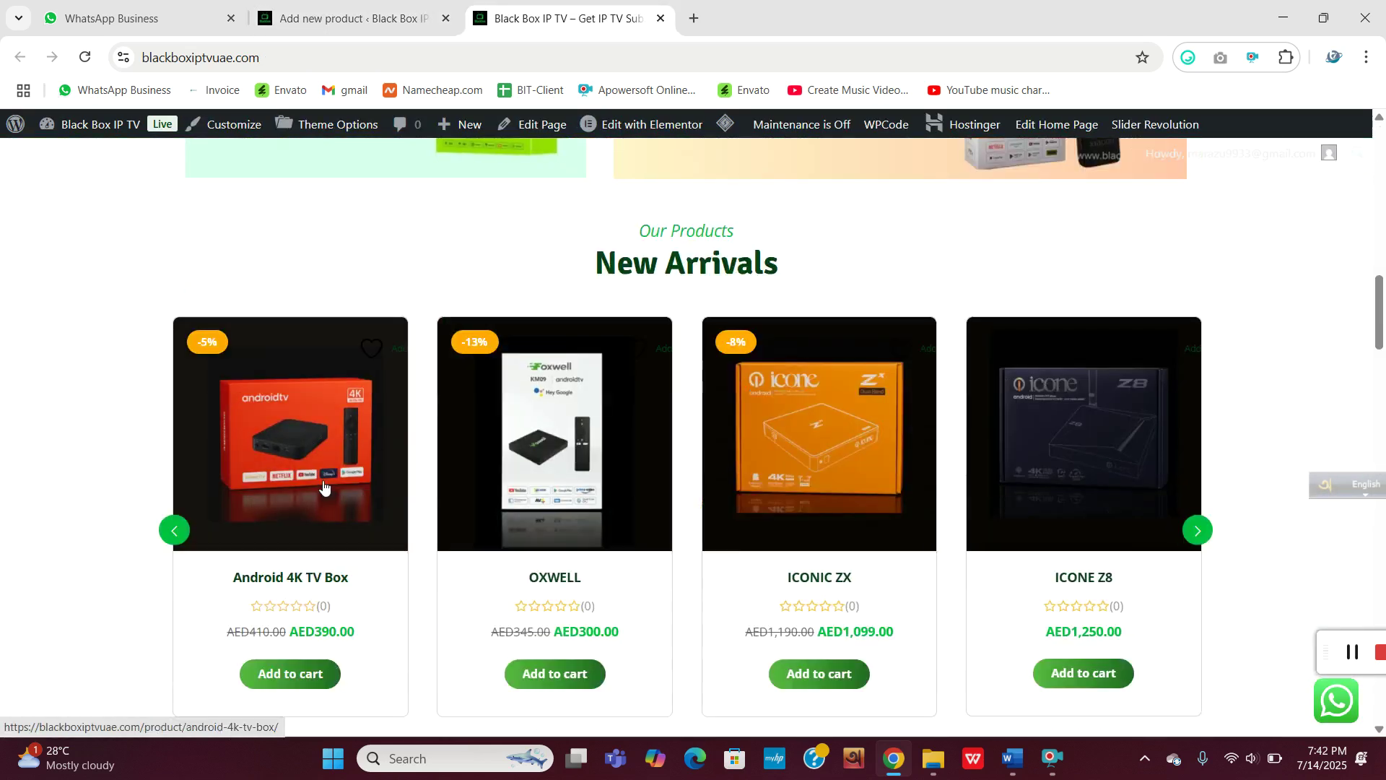
left_click(323, 487)
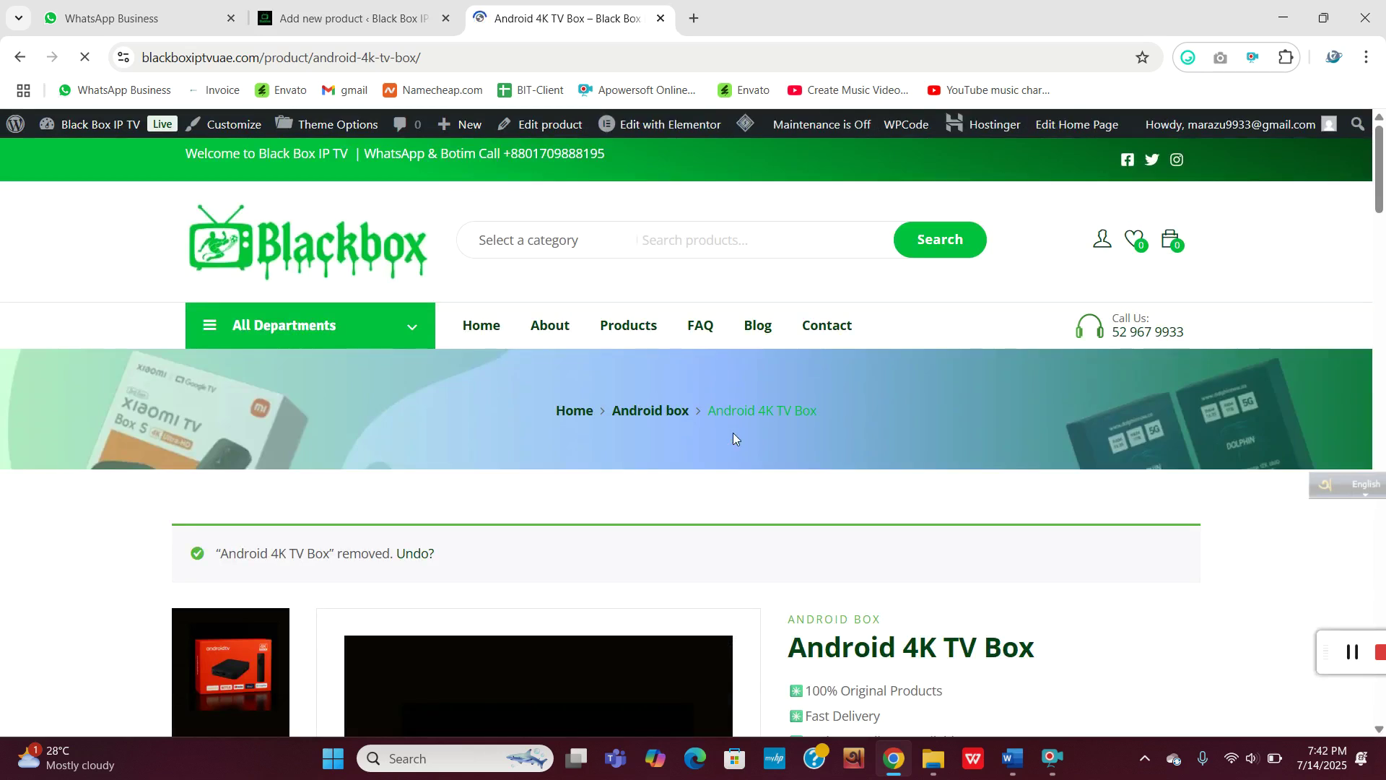
scroll(733, 431, "down", 3)
left_click_drag(787, 376, 1045, 381)
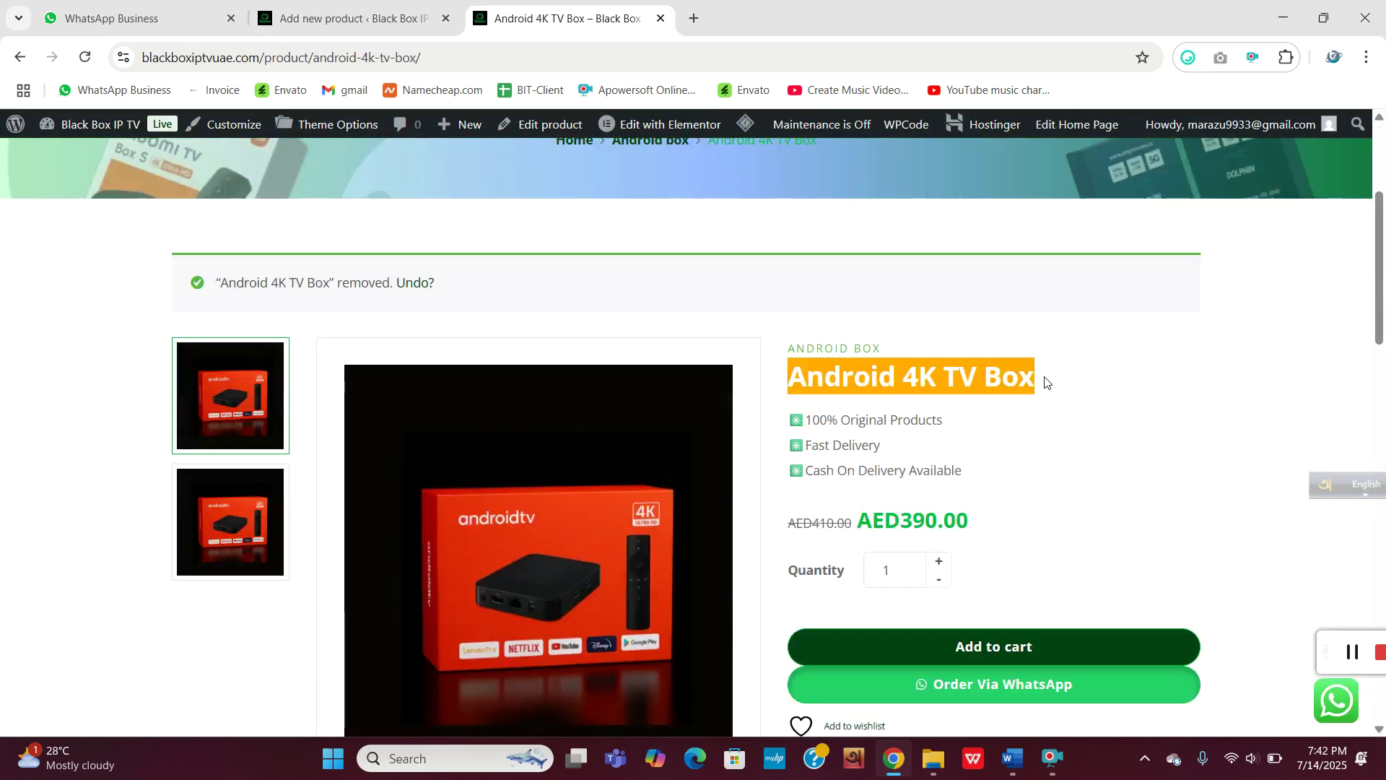
Copy the three lines from "100% Original Products" to "Cash On Delivery Available" and paste them into the new product's short description.
left_click_drag(793, 419, 937, 420)
left_click_drag(789, 445, 915, 458)
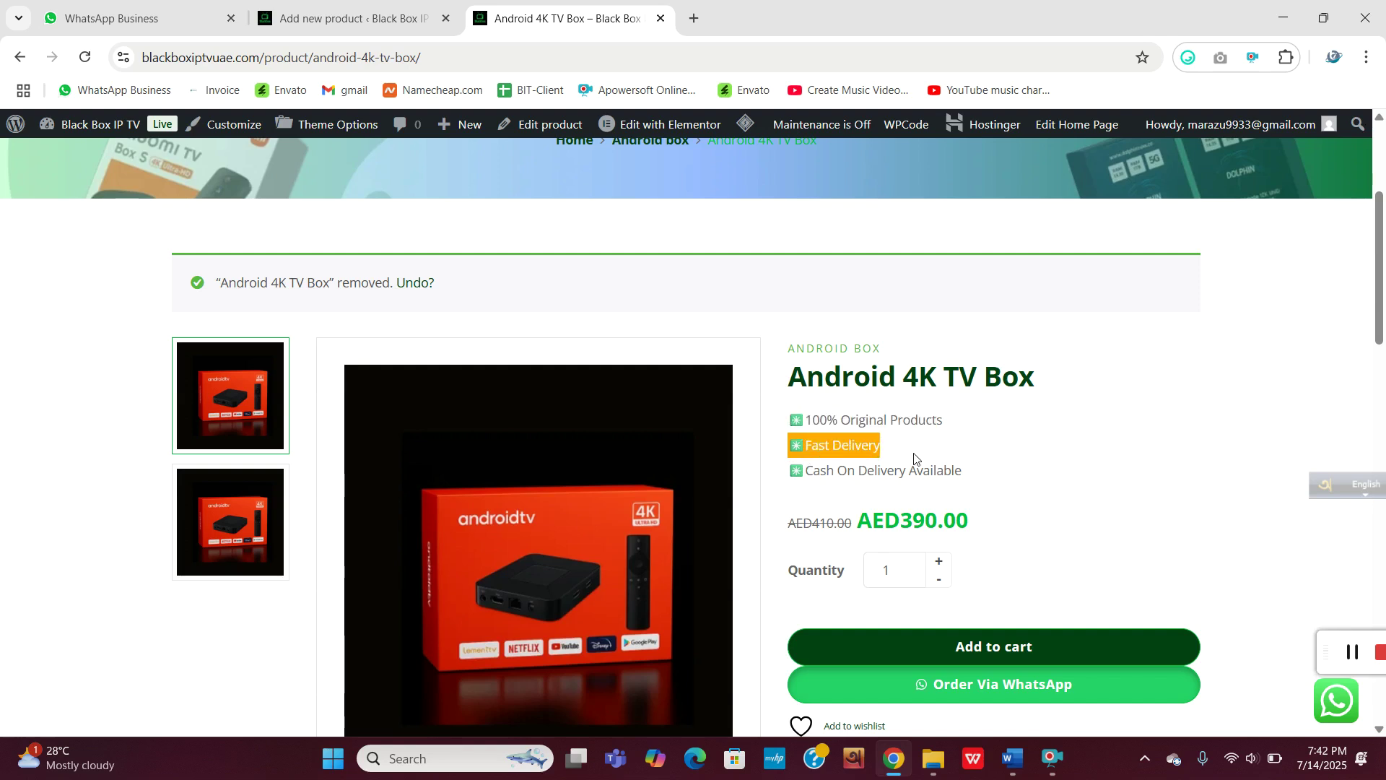
left_click_drag(796, 470, 778, 416)
right_click(827, 424)
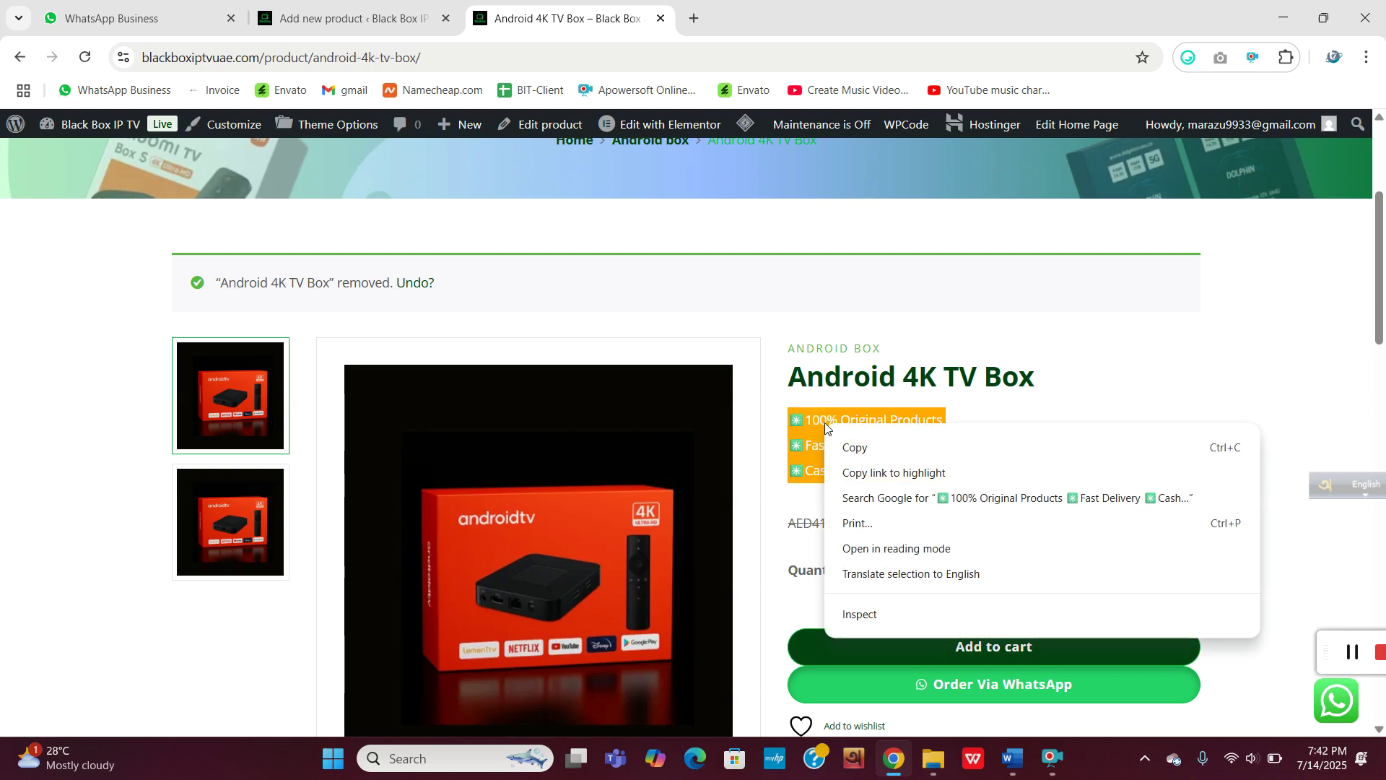
left_click(850, 445)
left_click(319, 3)
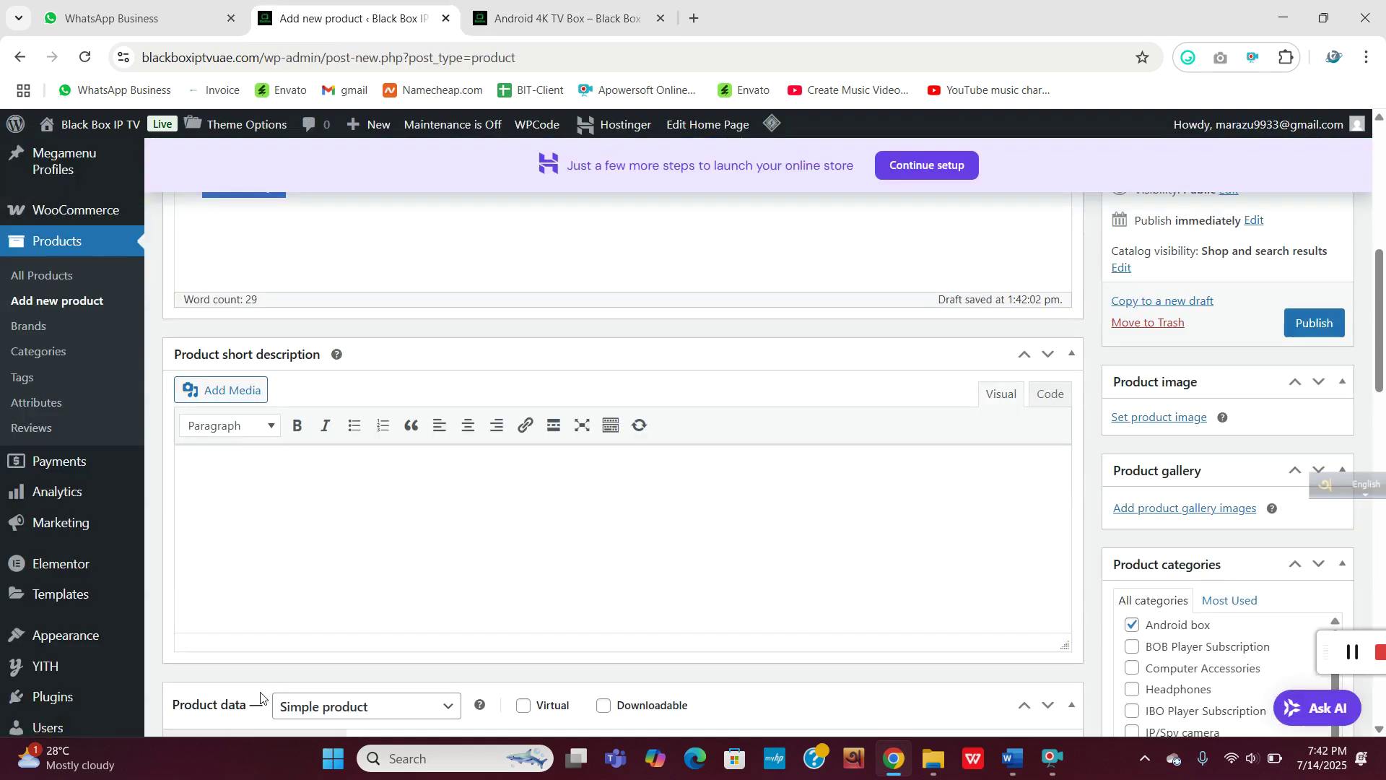
right_click(230, 459)
left_click(218, 525)
key("ctrl+v")
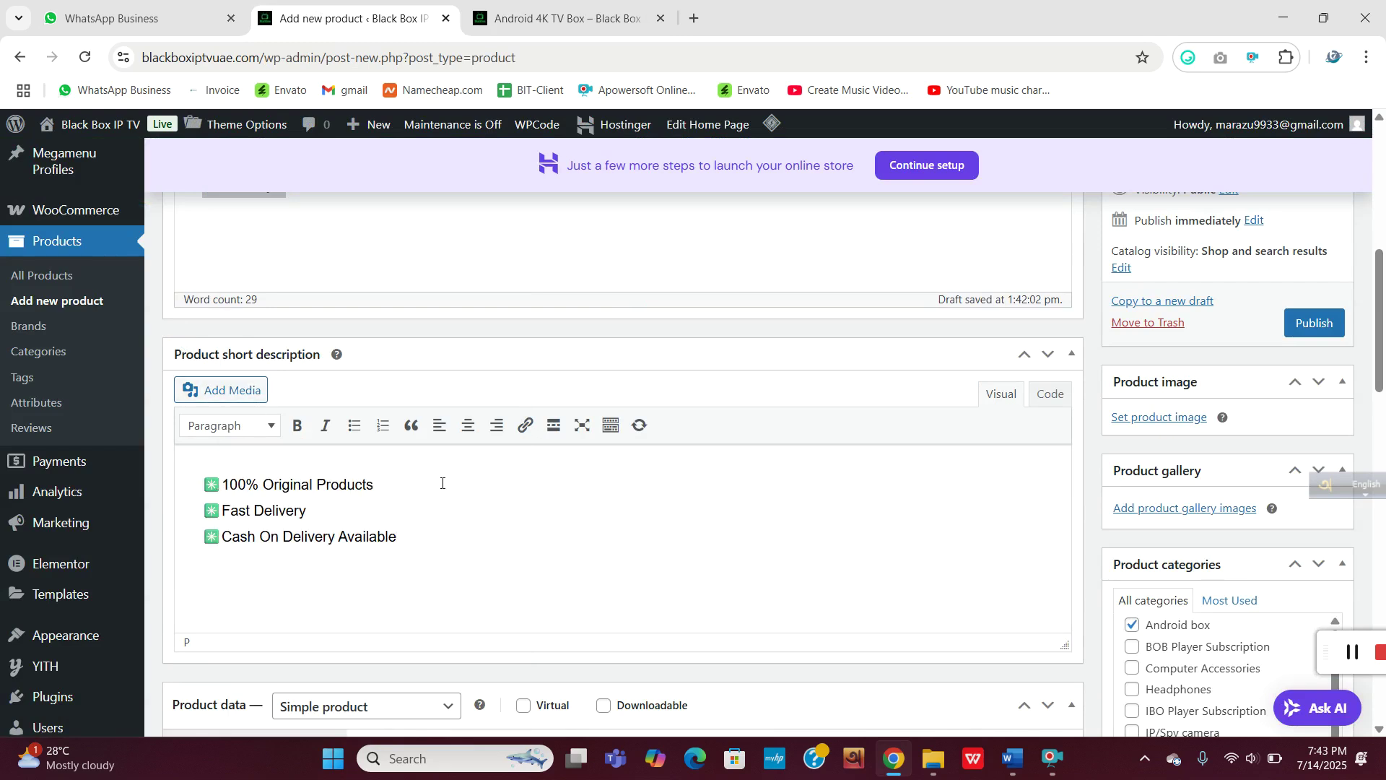
Compare the new product's full description with the Description section on the Android 4K TV Box page.
scroll(442, 483, "up", 2)
left_click_drag(403, 394, 201, 220)
left_click(556, 18)
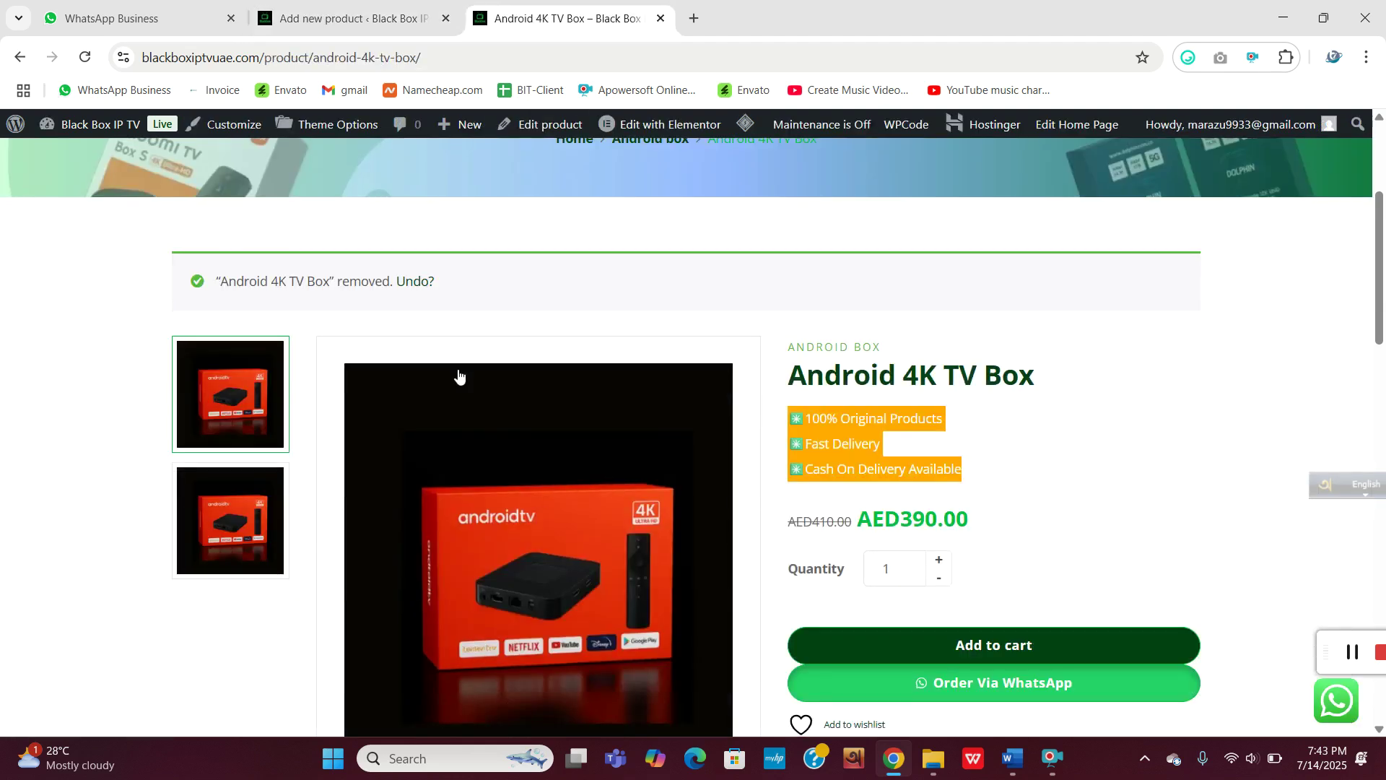
scroll(361, 390, "down", 7)
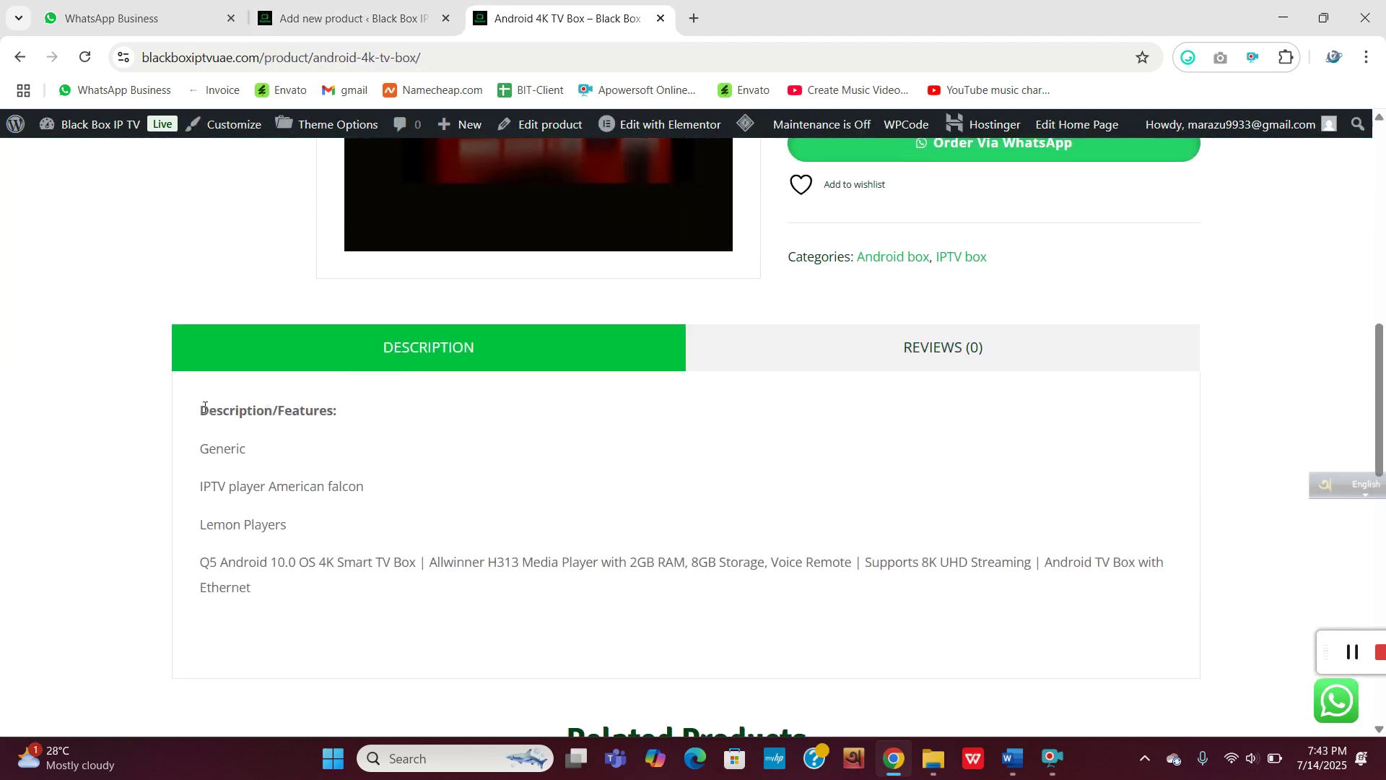
left_click_drag(204, 408, 343, 600)
left_click(347, 18)
scroll(305, 582, "up", 3)
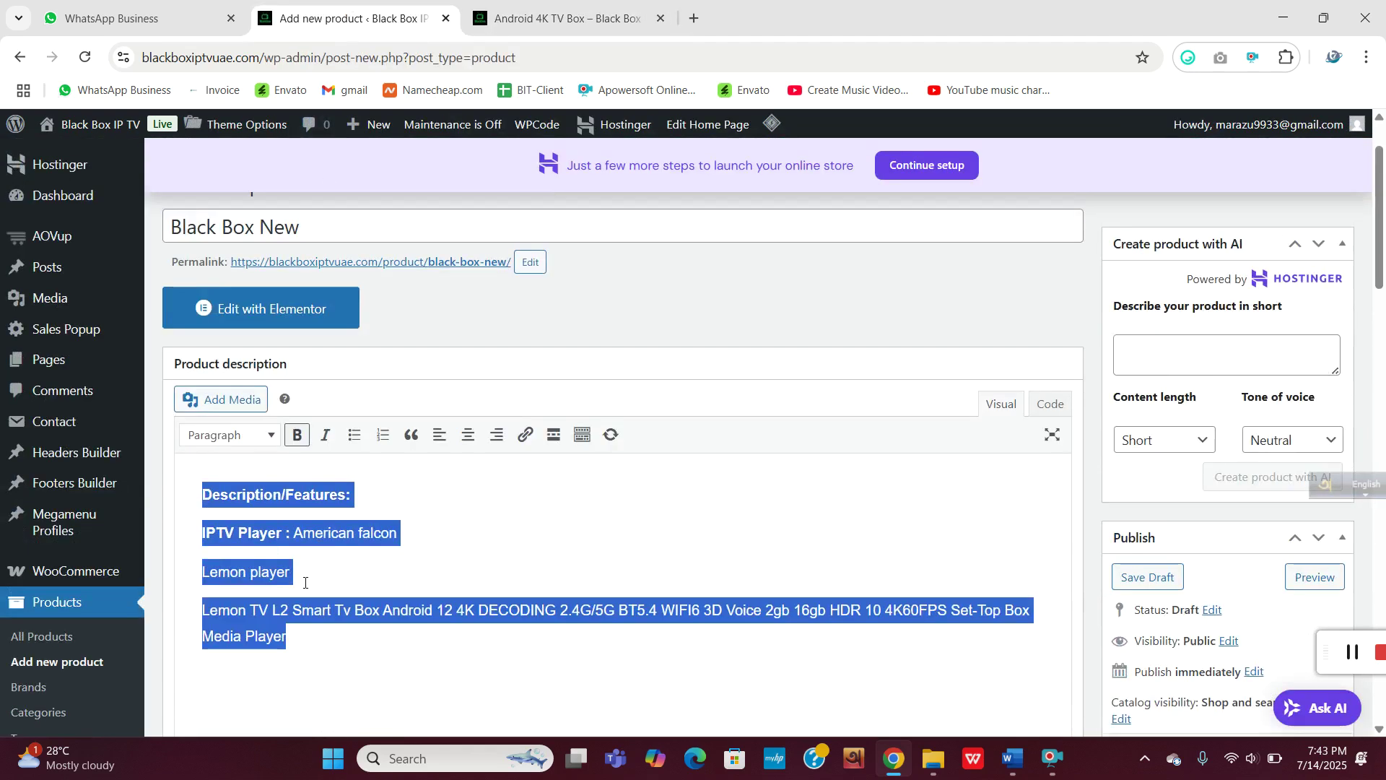
Examine where the short description lines and the full description appear on the Android 4K TV Box page.
left_click(556, 18)
scroll(895, 332, "up", 4)
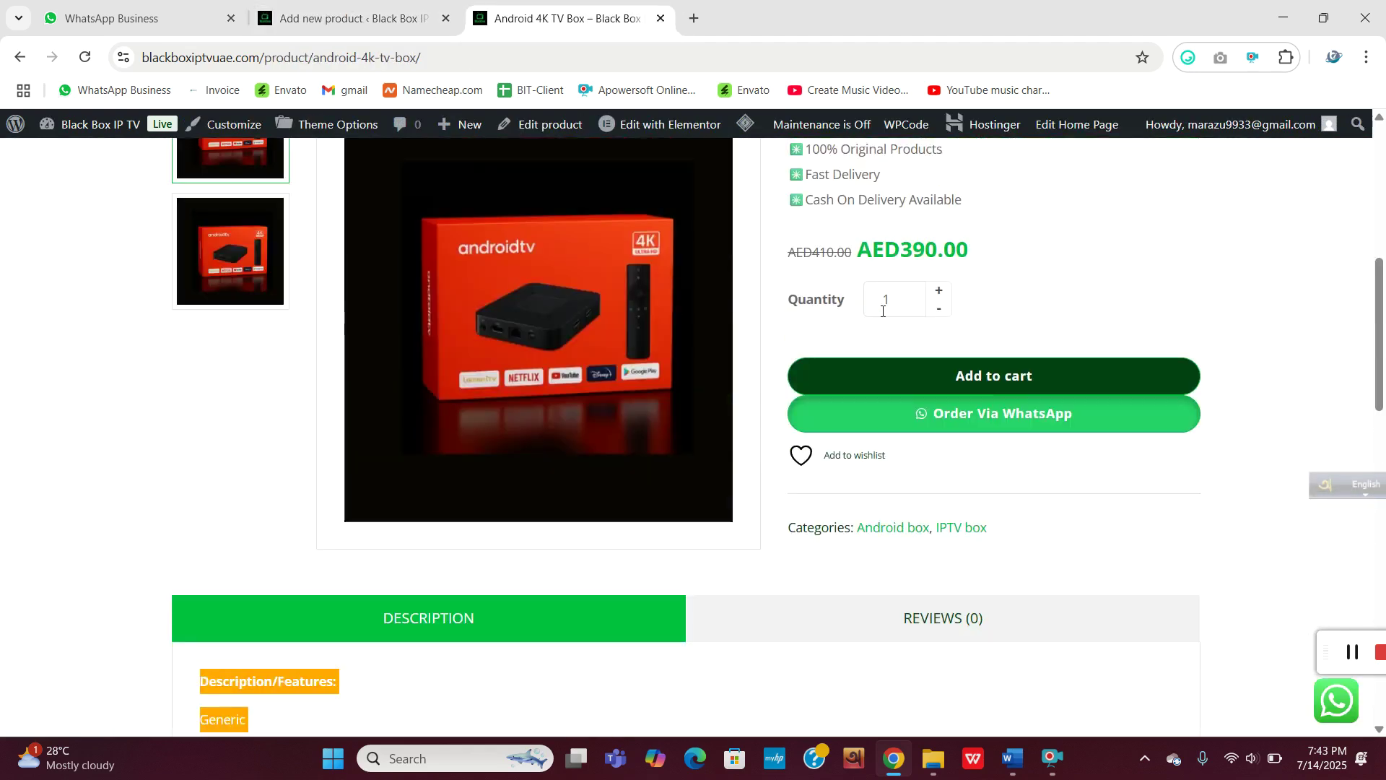
scroll(882, 311, "up", 2)
left_click_drag(789, 238, 973, 291)
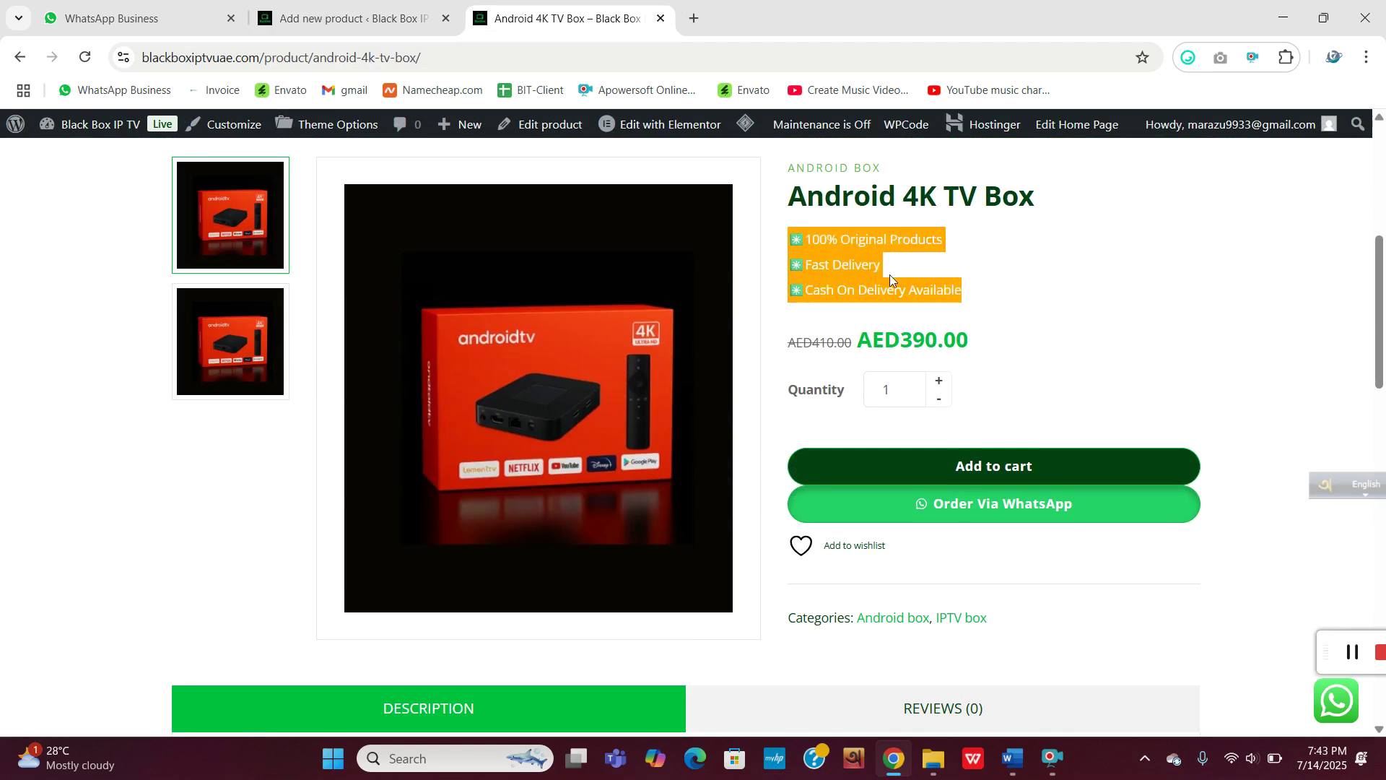
left_click(842, 264)
scroll(838, 267, "down", 3)
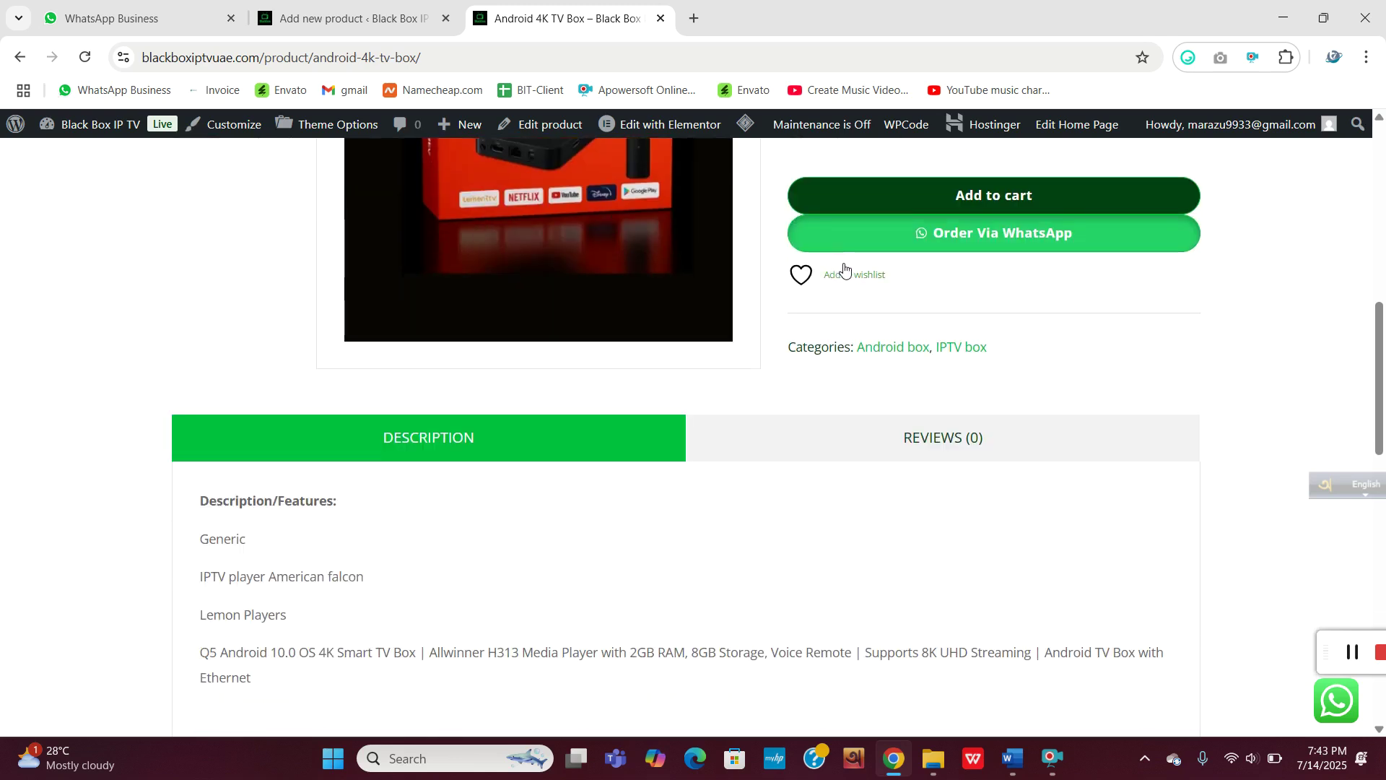
scroll(844, 269, "up", 3)
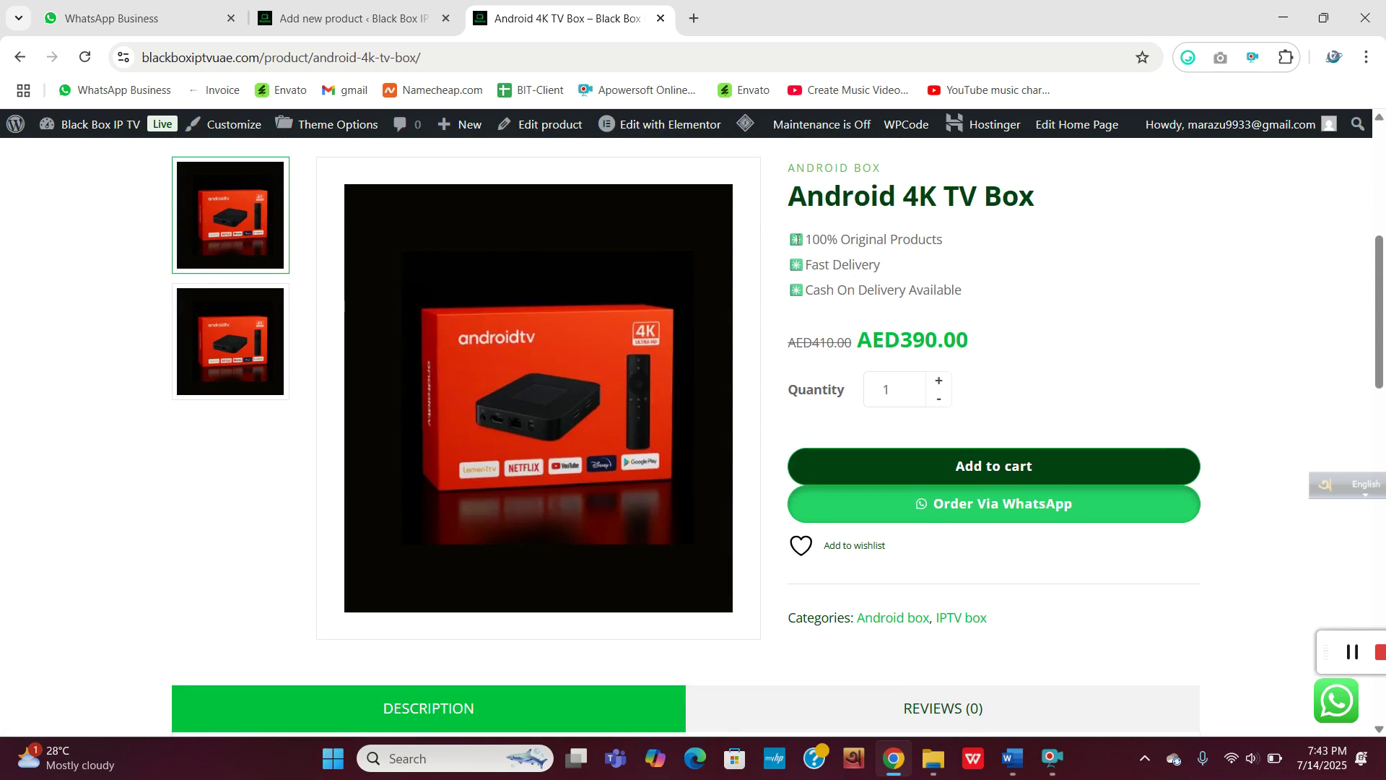
left_click_drag(798, 239, 972, 286)
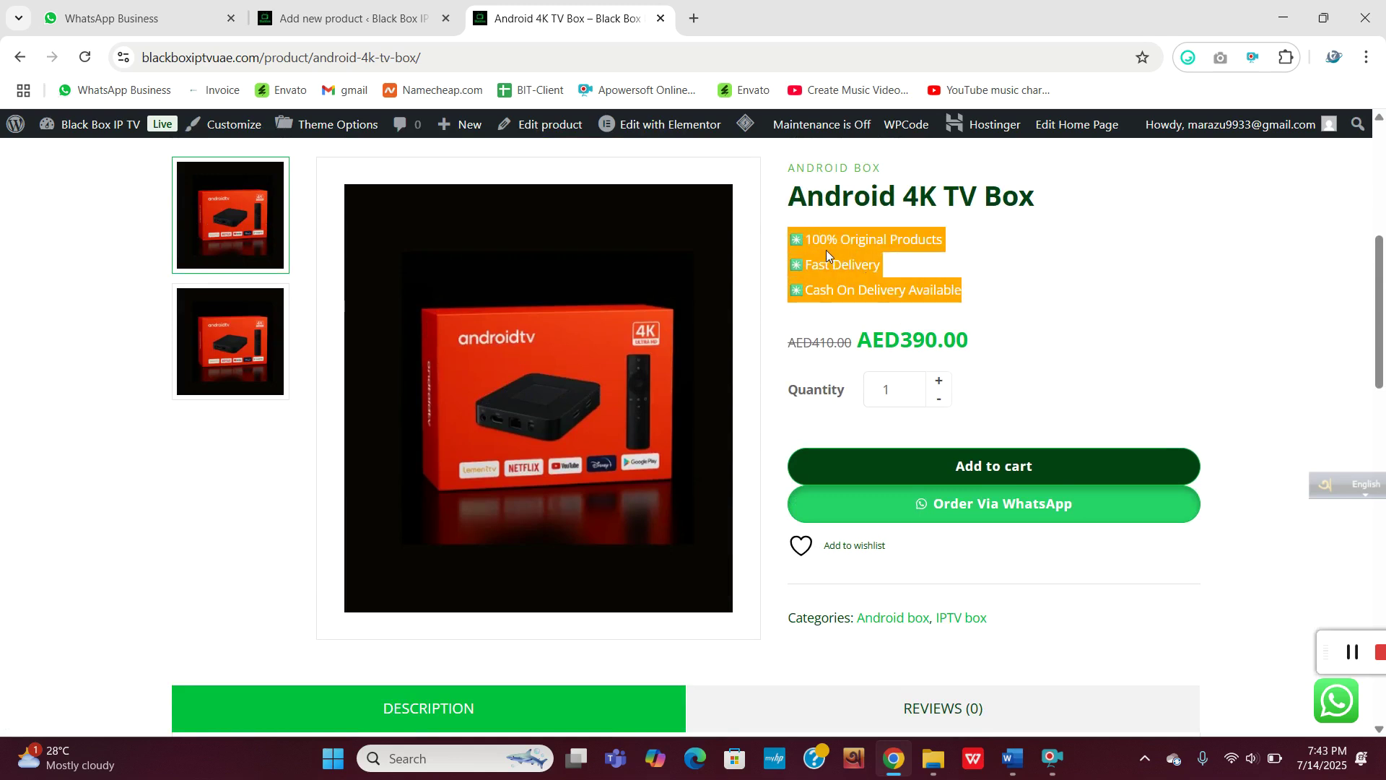
left_click(796, 240)
left_click_drag(795, 238, 964, 299)
left_click(860, 243)
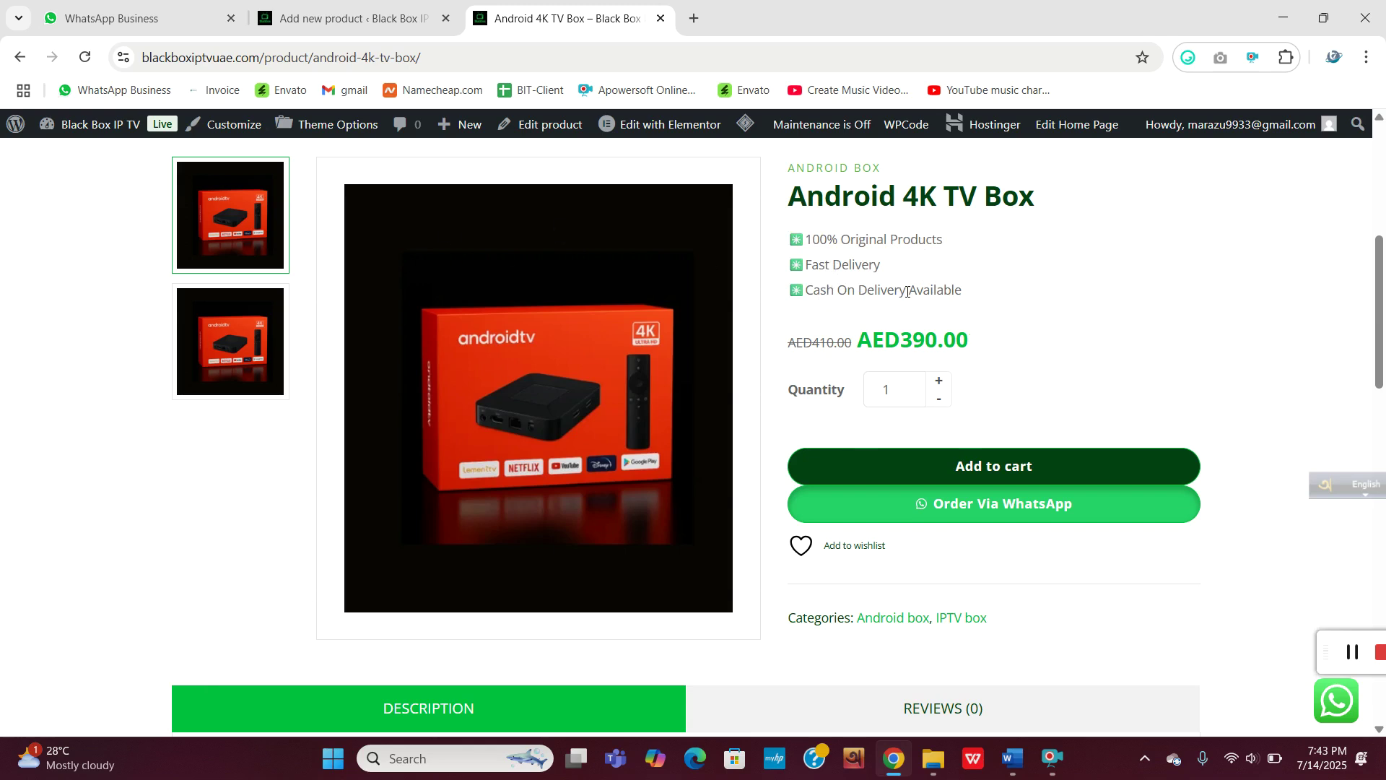
Compare the images on the Android 4K TV Box page with the new product's image and gallery sections.
scroll(289, 657, "down", 2)
scroll(783, 470, "up", 2)
left_click(347, 18)
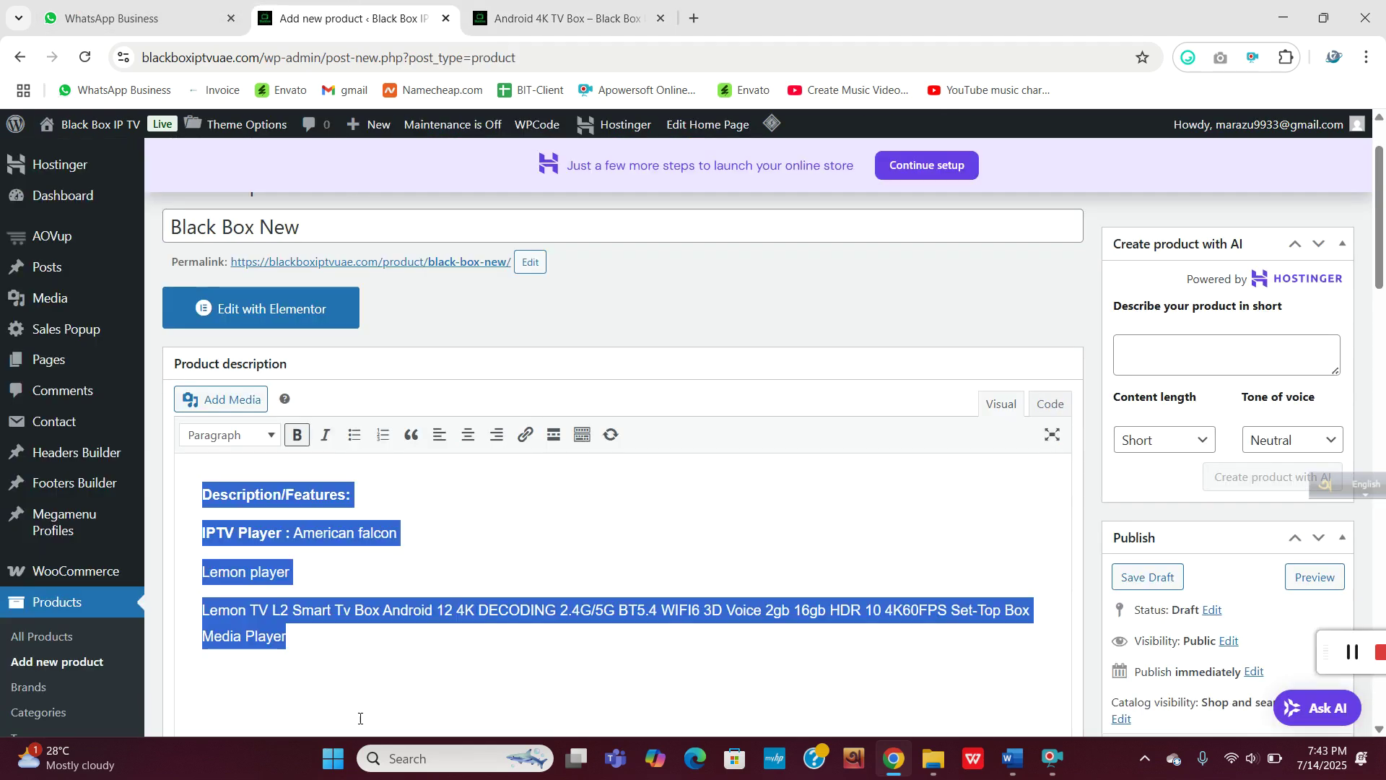
left_click(389, 553)
scroll(511, 486, "down", 5)
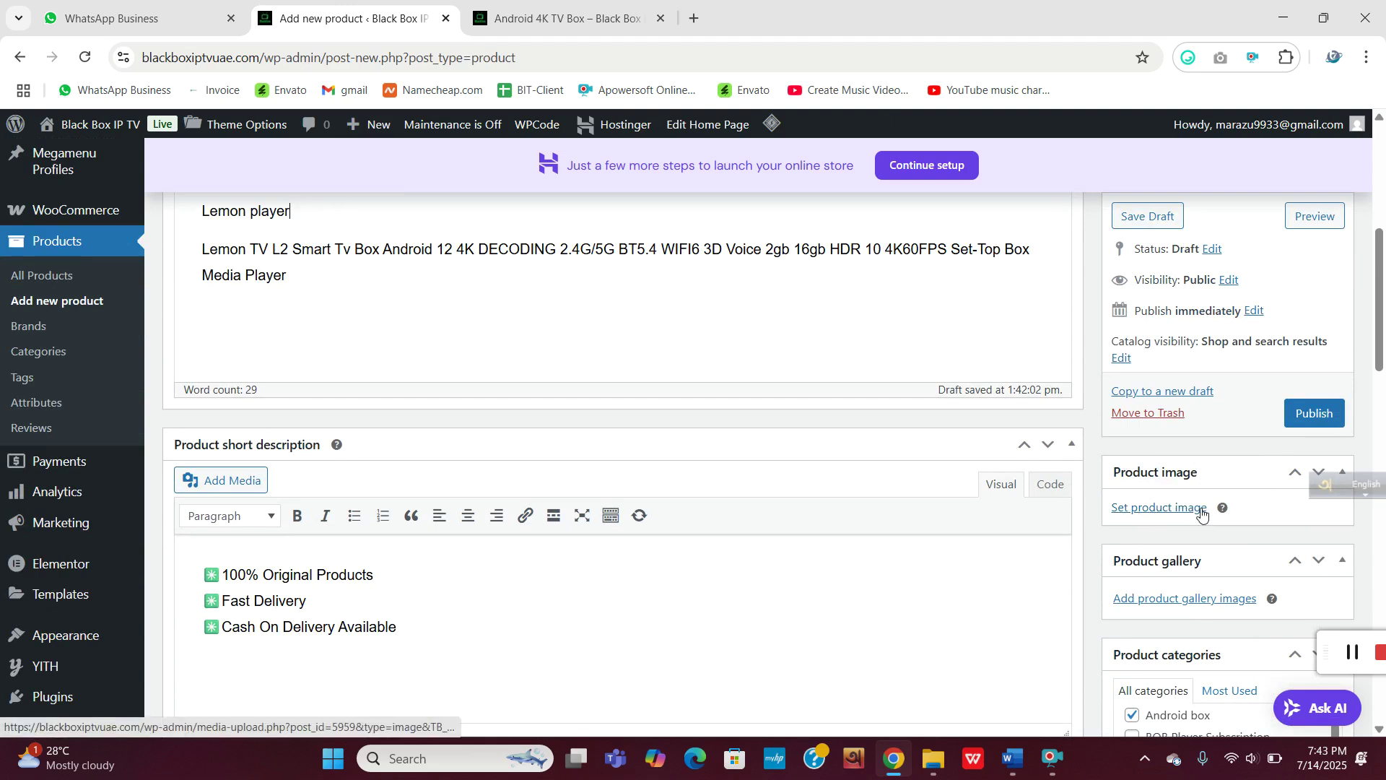
left_click(516, 4)
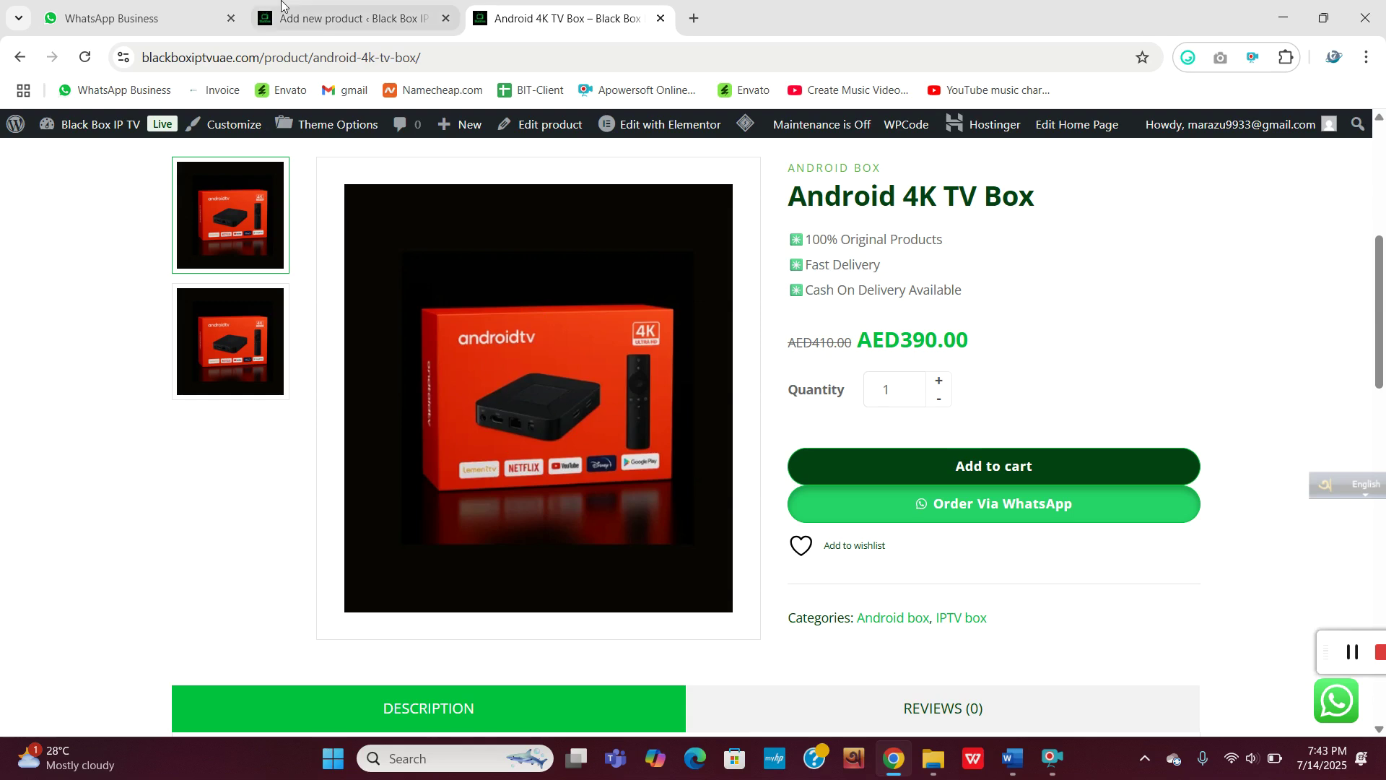
left_click(346, 18)
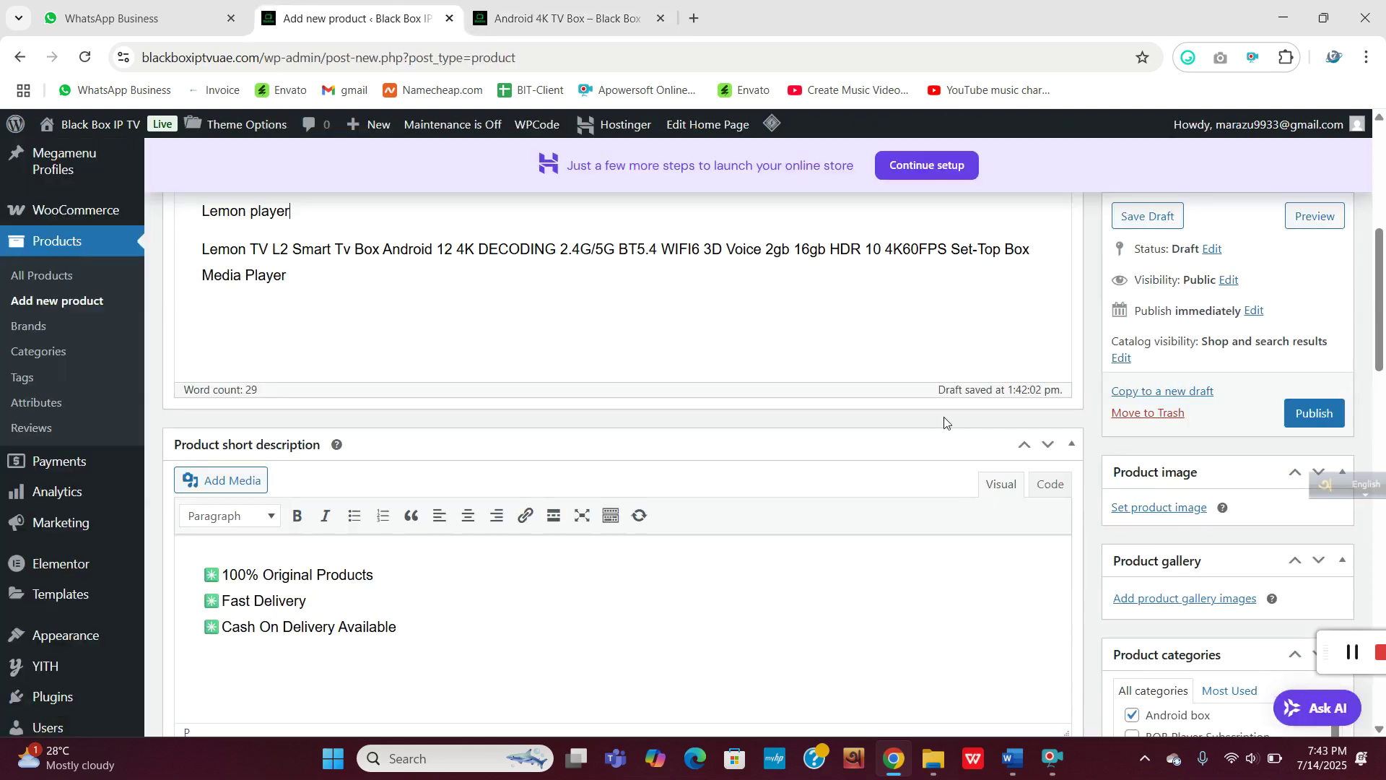
Start uploading a file from the computer as the new product's main image.
left_click(1154, 508)
left_click(74, 205)
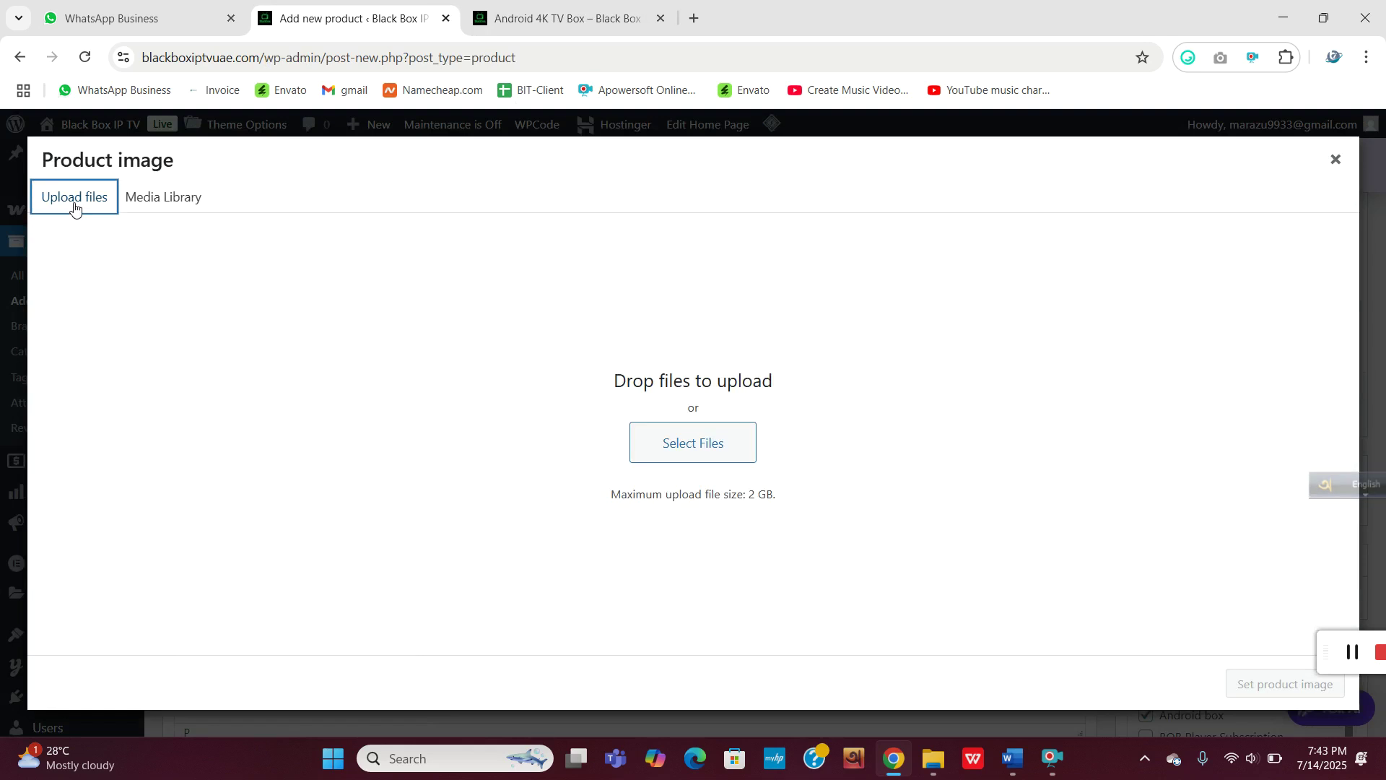
left_click(692, 449)
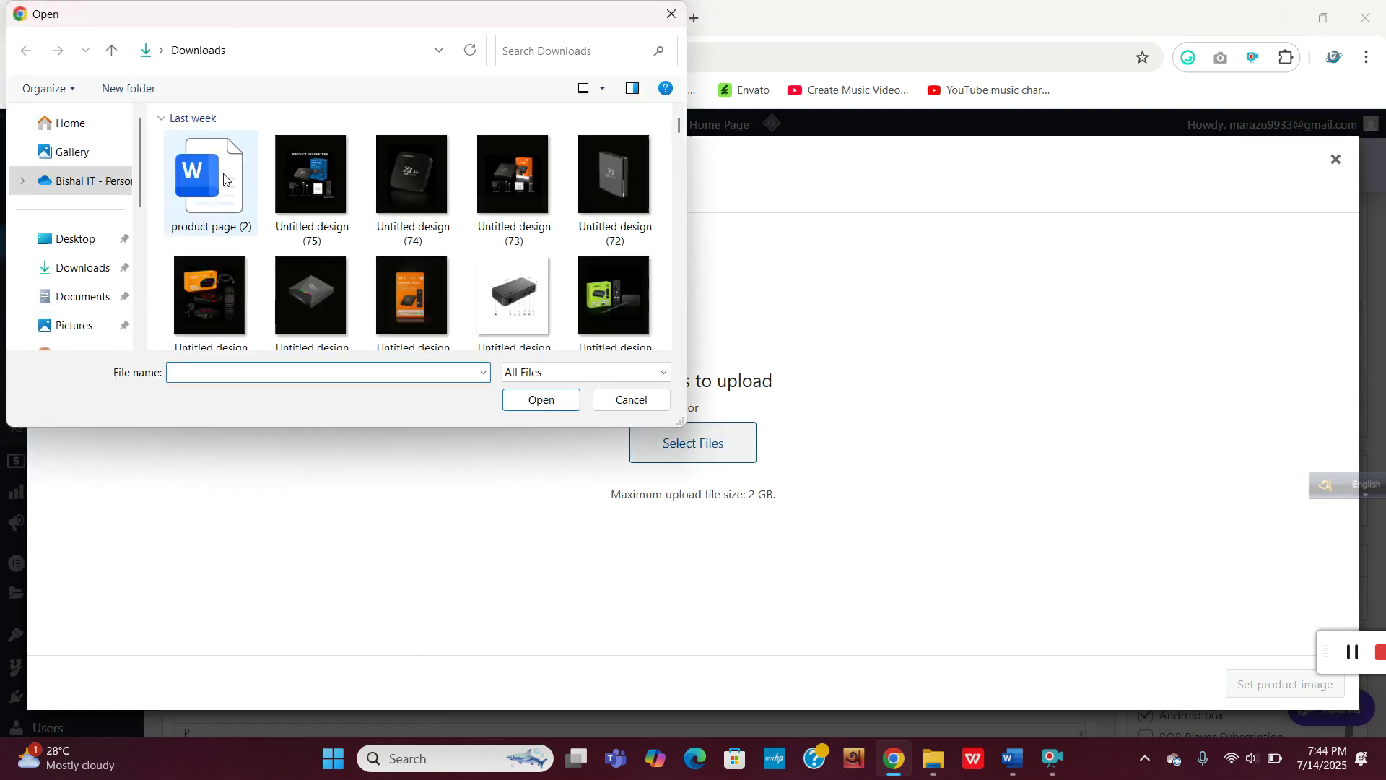
left_click(81, 243)
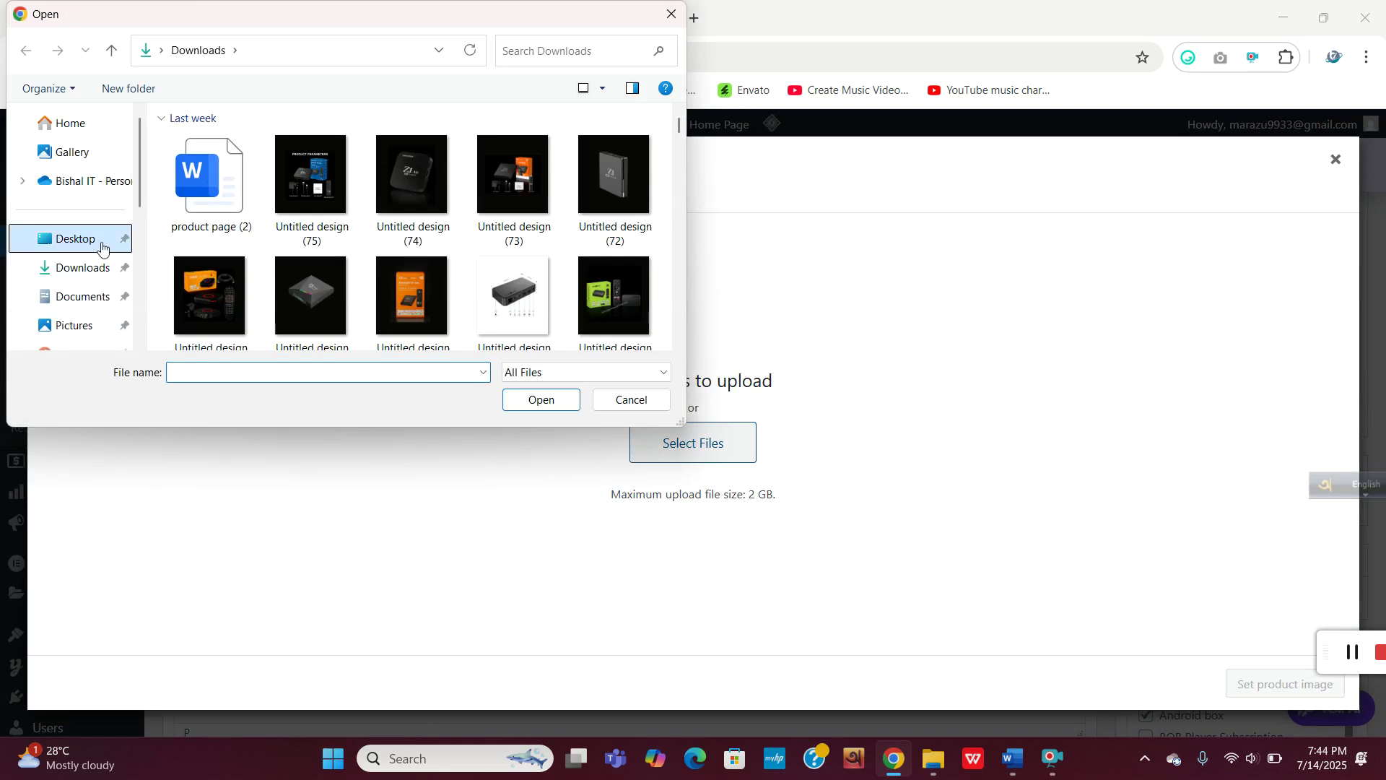
scroll(309, 280, "down", 4)
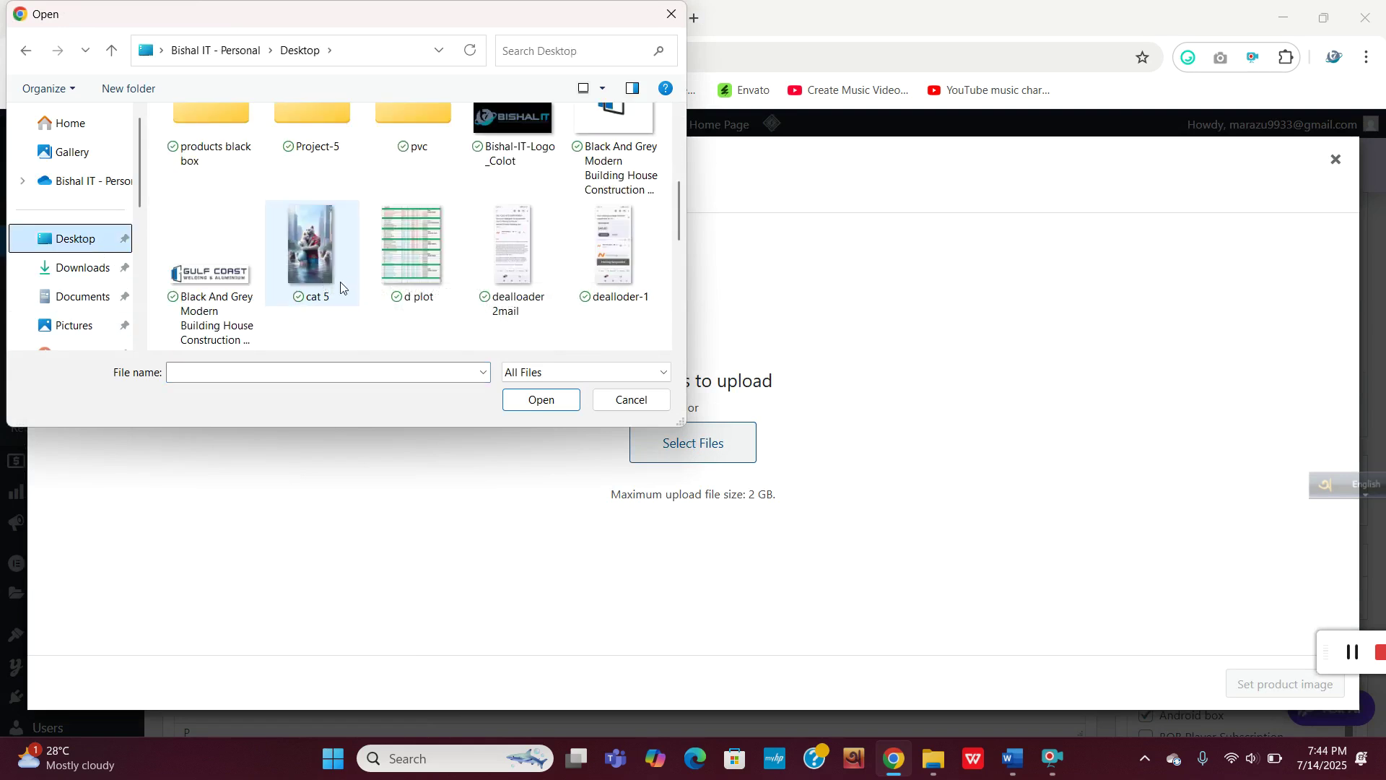
scroll(341, 287, "up", 1)
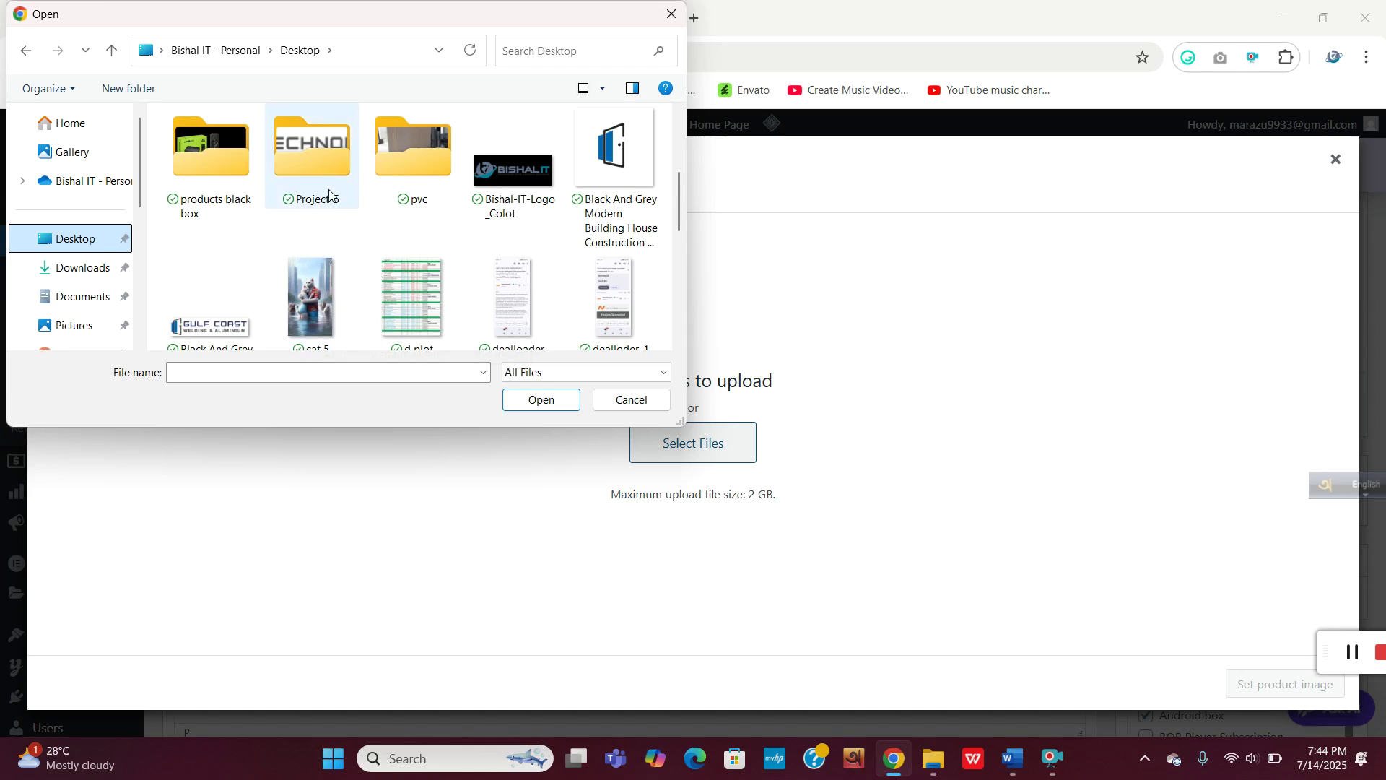
scroll(323, 210, "down", 1)
scroll(317, 224, "up", 5)
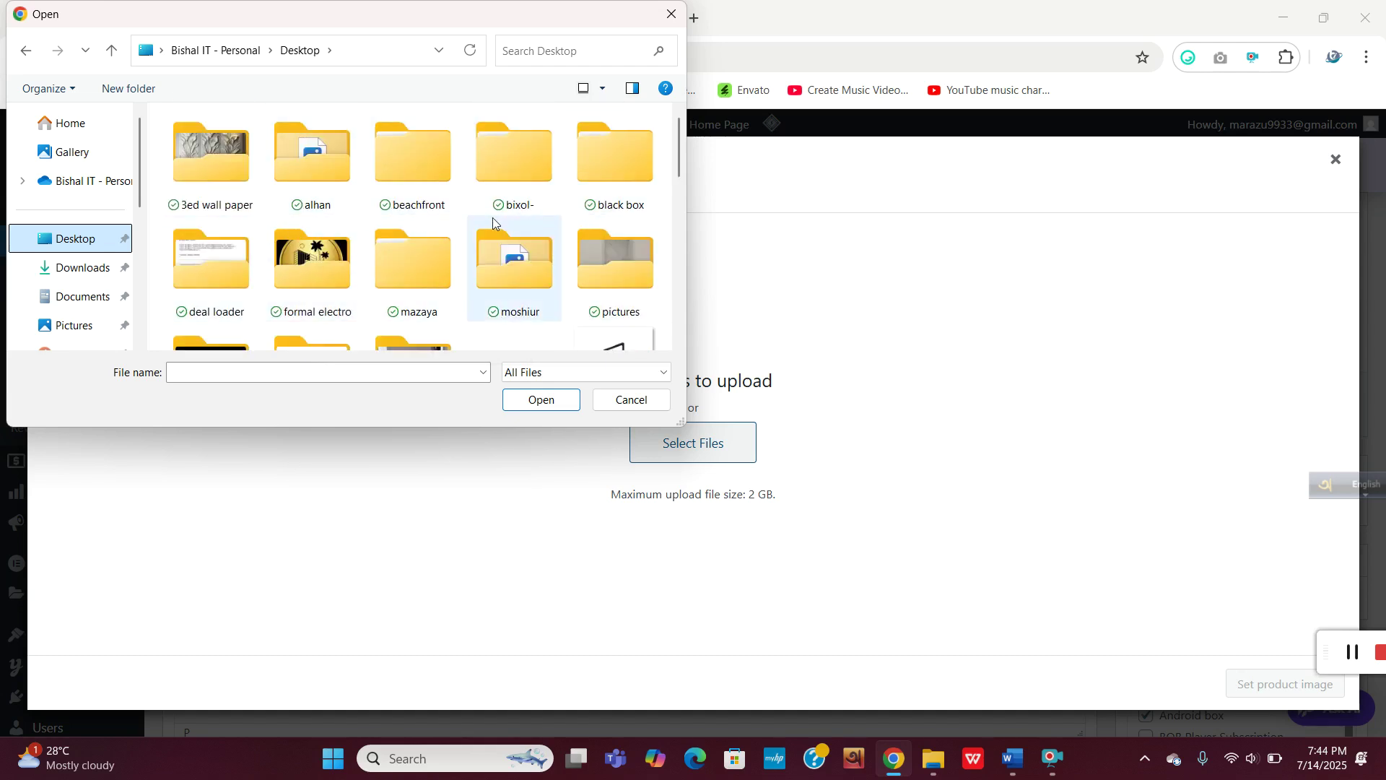
double_click(629, 180)
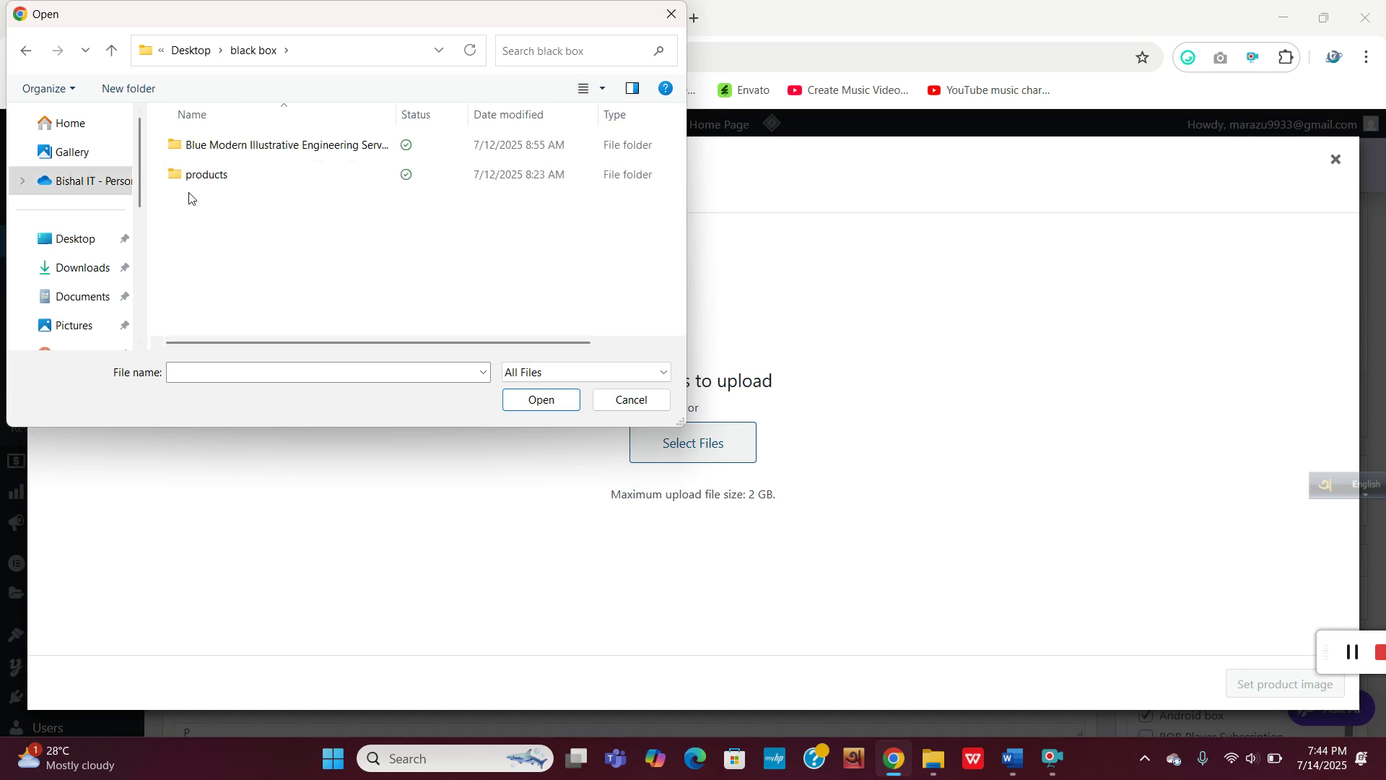
double_click(204, 177)
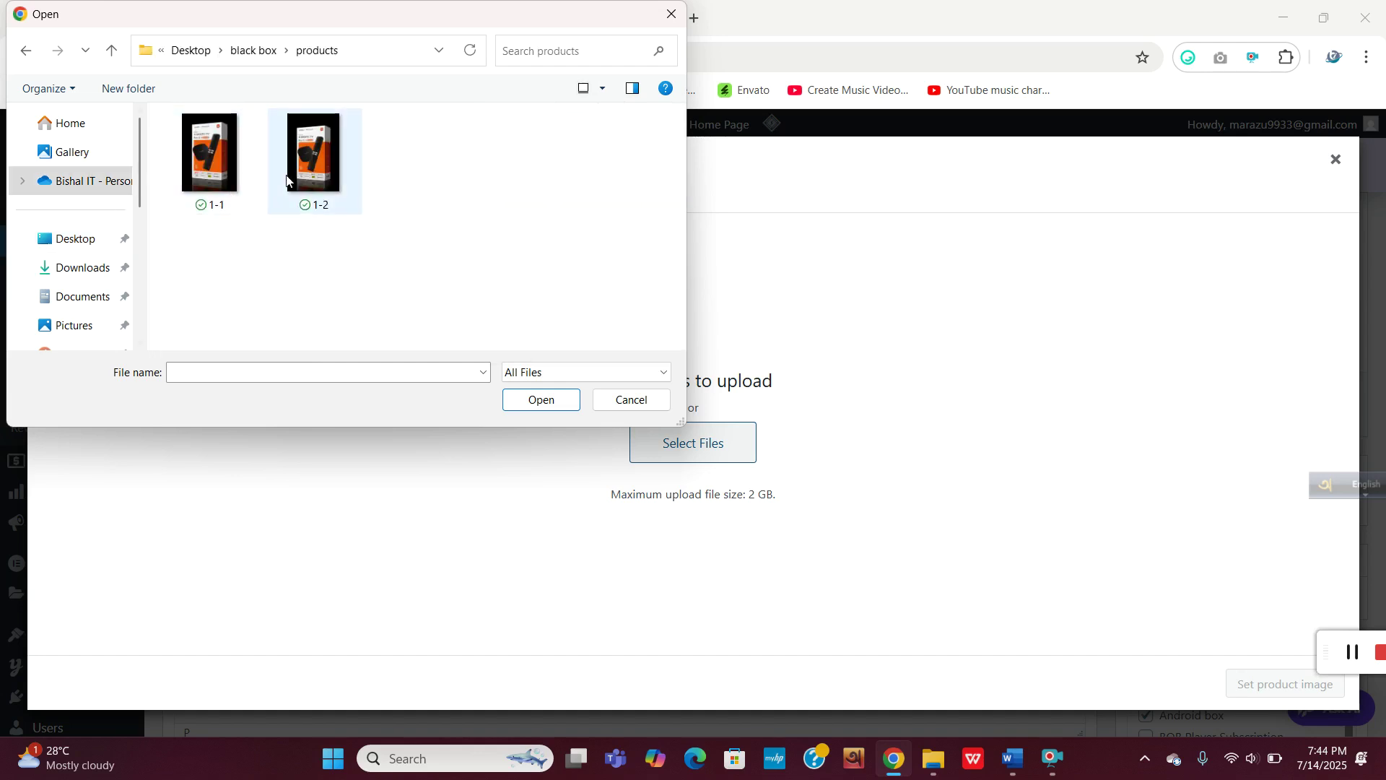
left_click(113, 52)
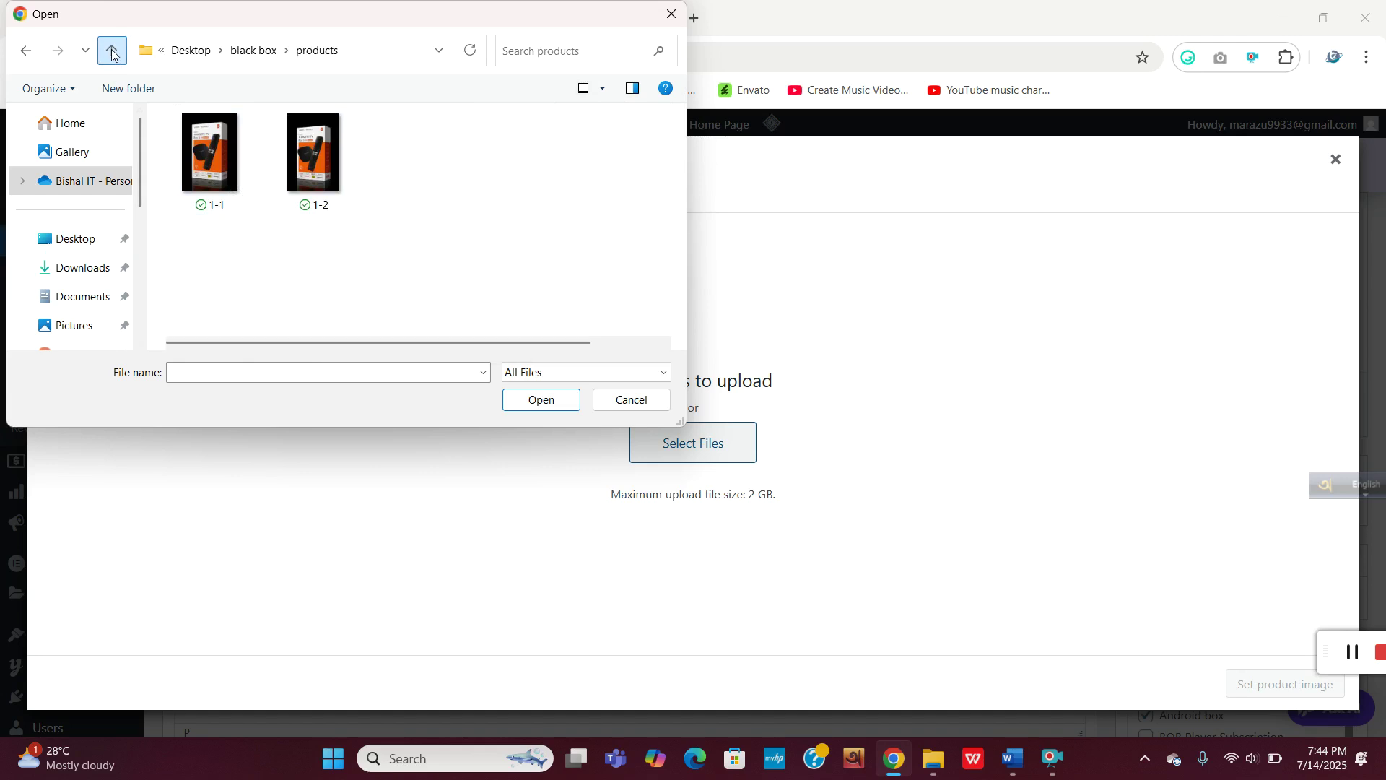
Upload Picture2 from the "products black box" folder on the Desktop and set it as the product image.
left_click(116, 250)
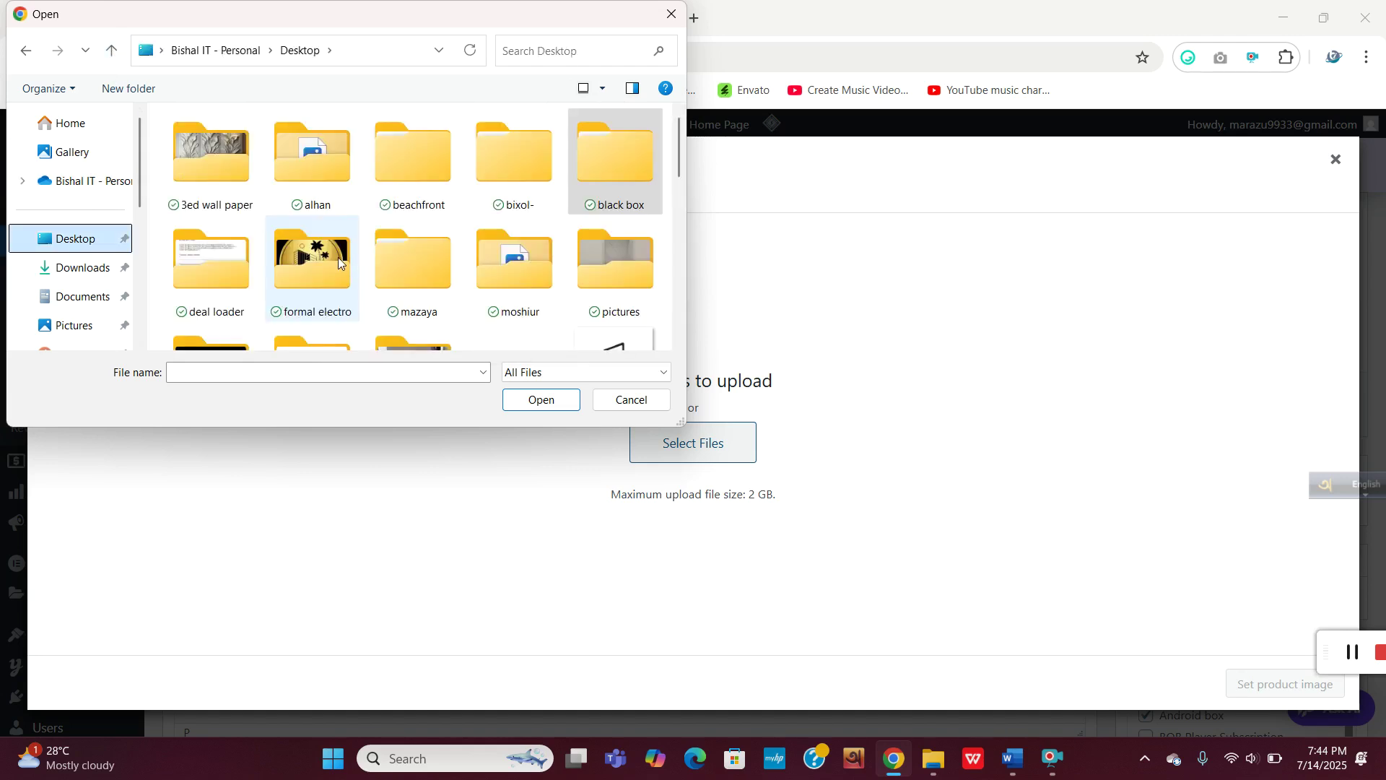
scroll(436, 227, "down", 2)
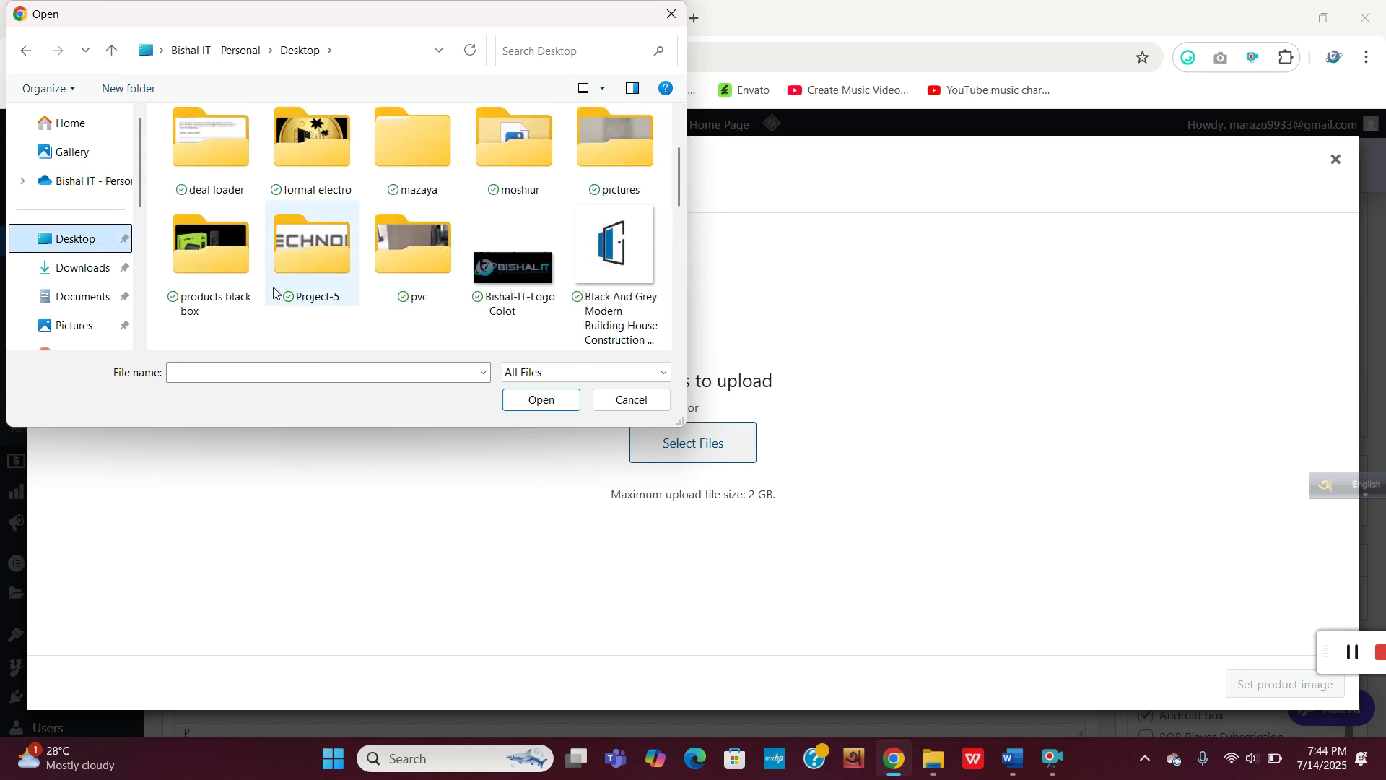
double_click(218, 264)
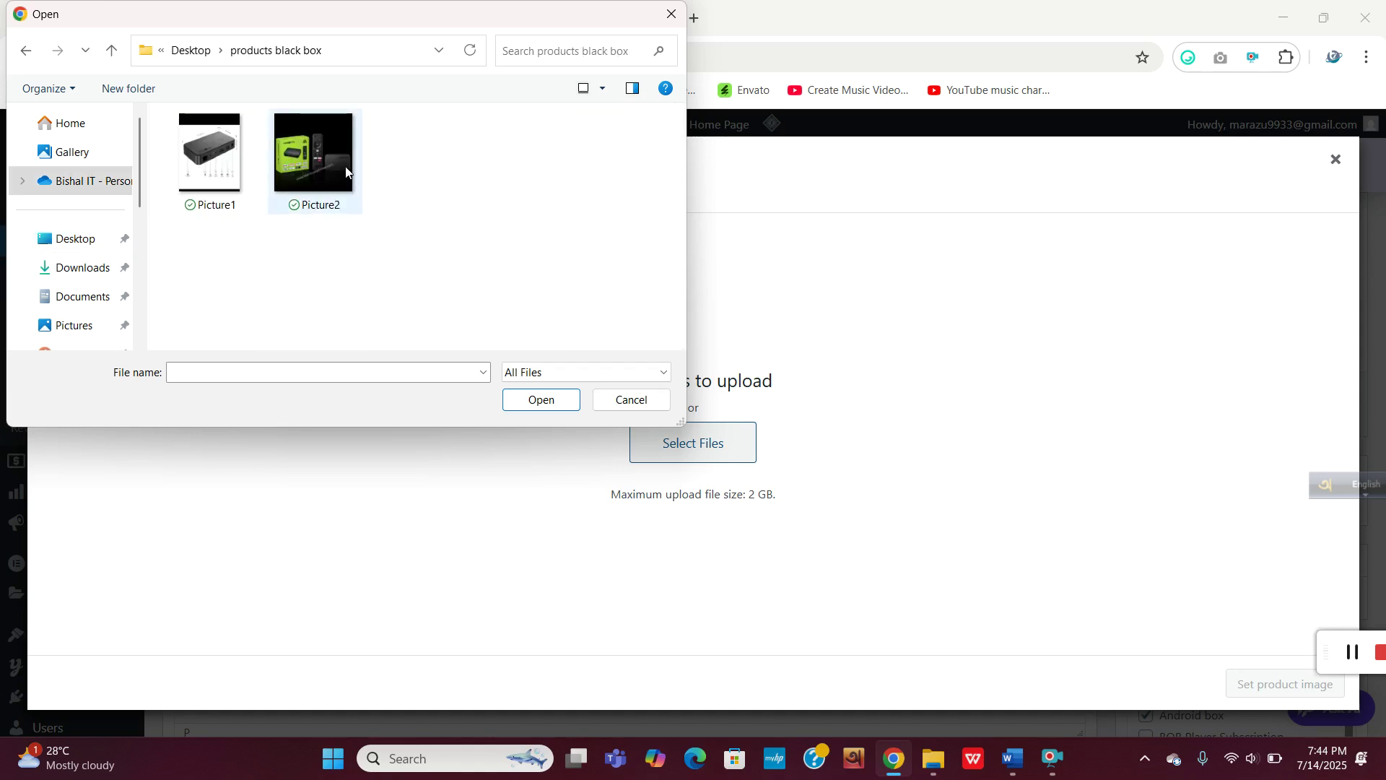
left_click(332, 155)
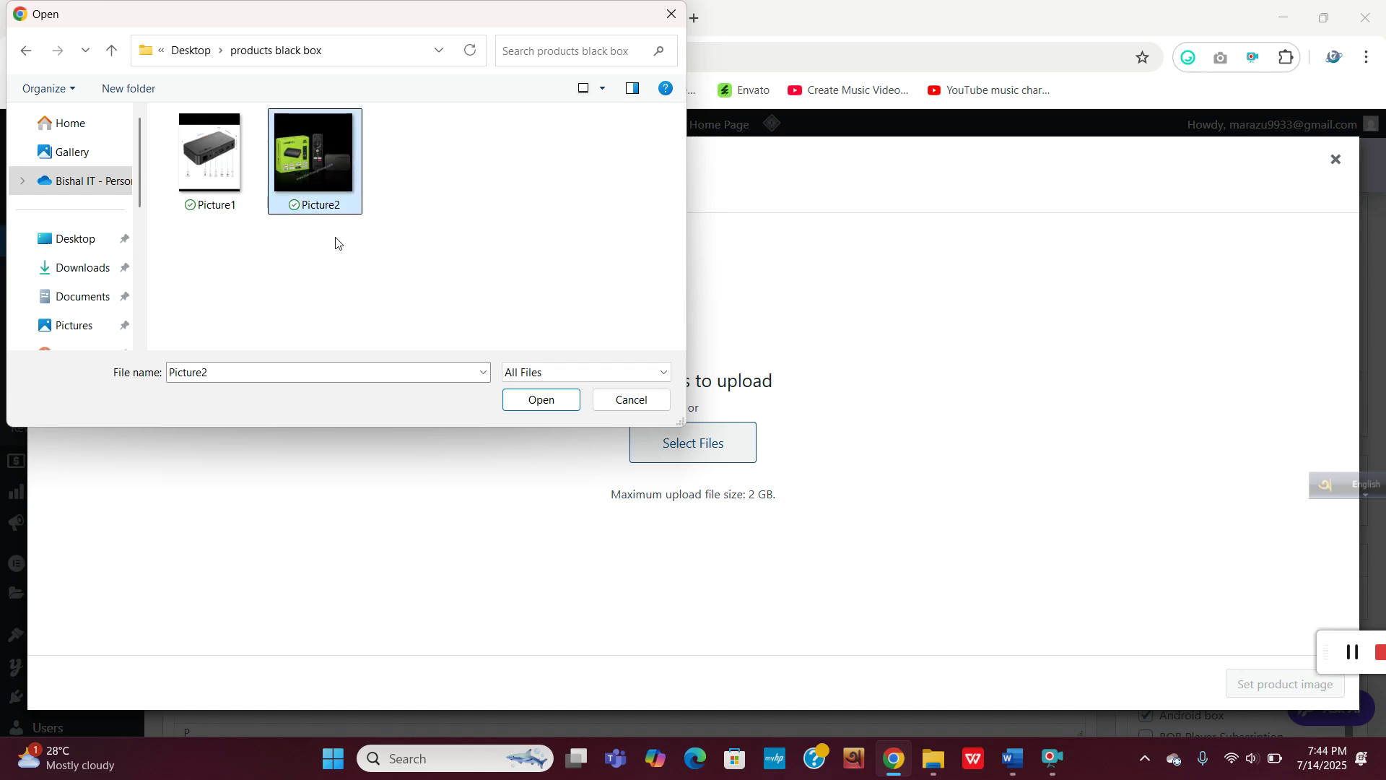
left_click(522, 401)
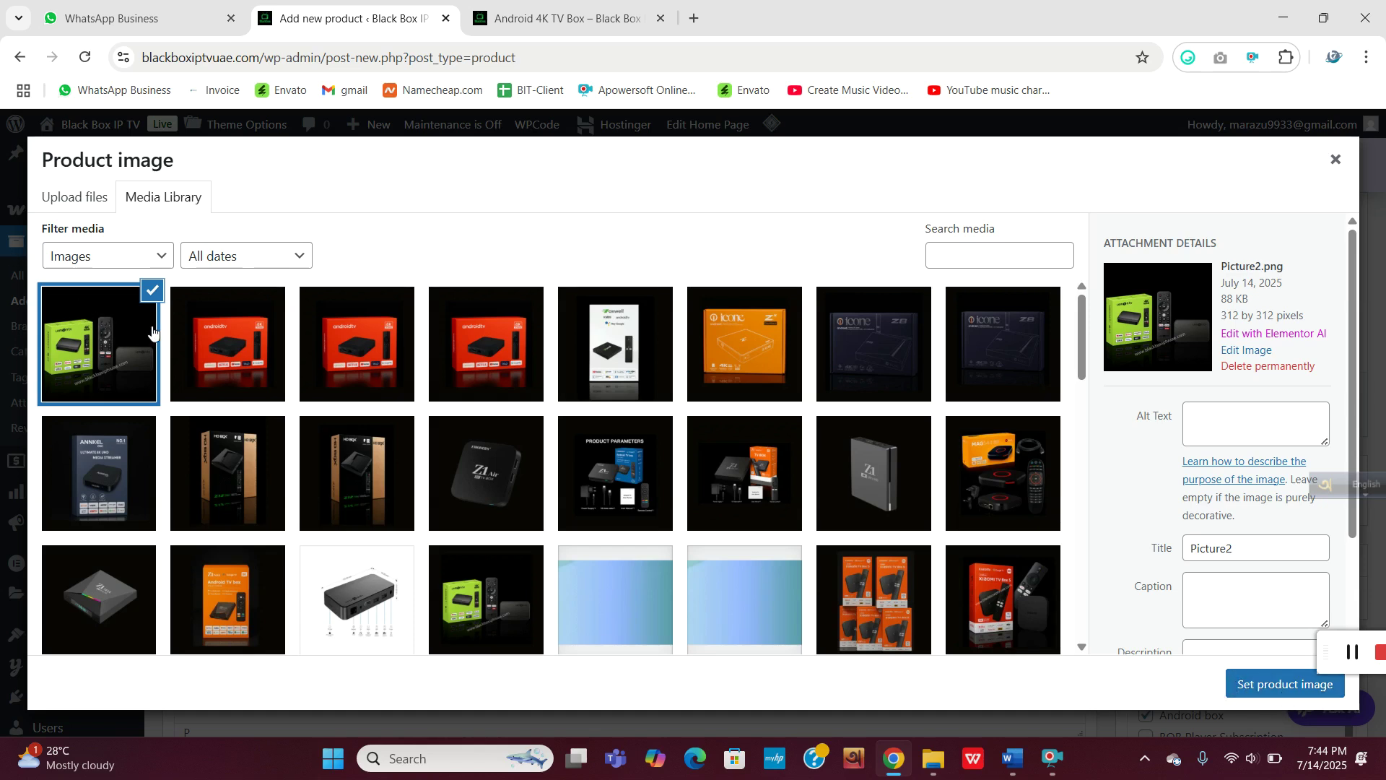
left_click(1261, 695)
Upload Picture1 from the "products black box" folder and add it to the product gallery.
scroll(1199, 418, "down", 3)
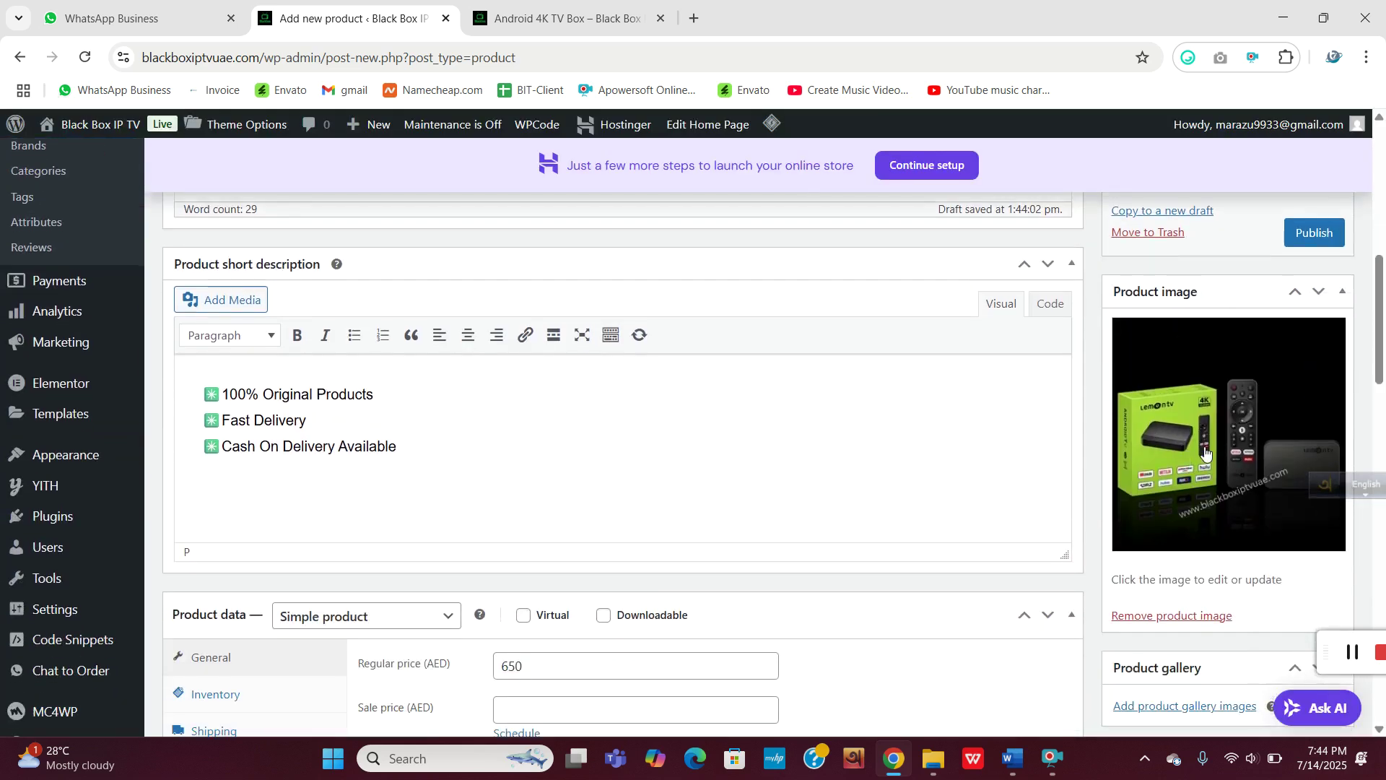
scroll(1189, 436, "down", 2)
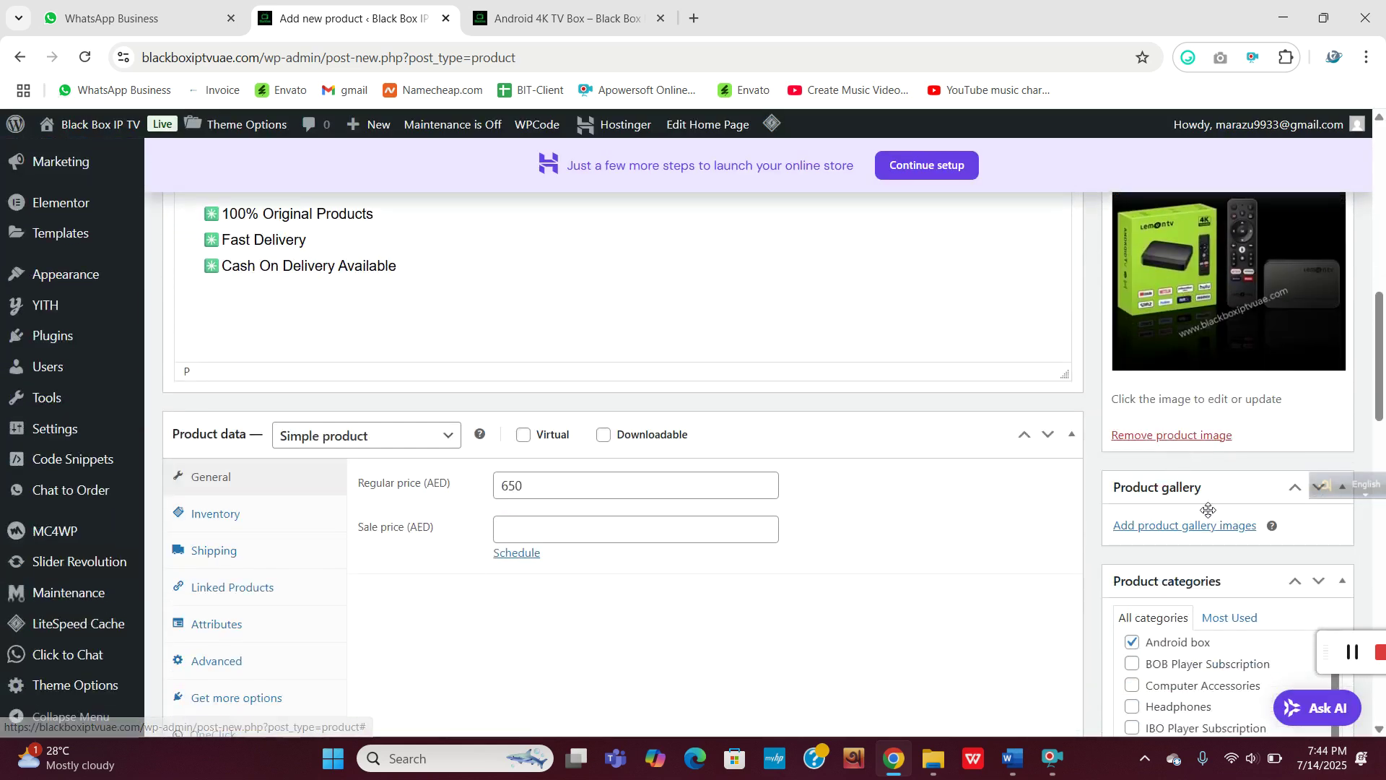
scroll(1206, 491, "down", 1)
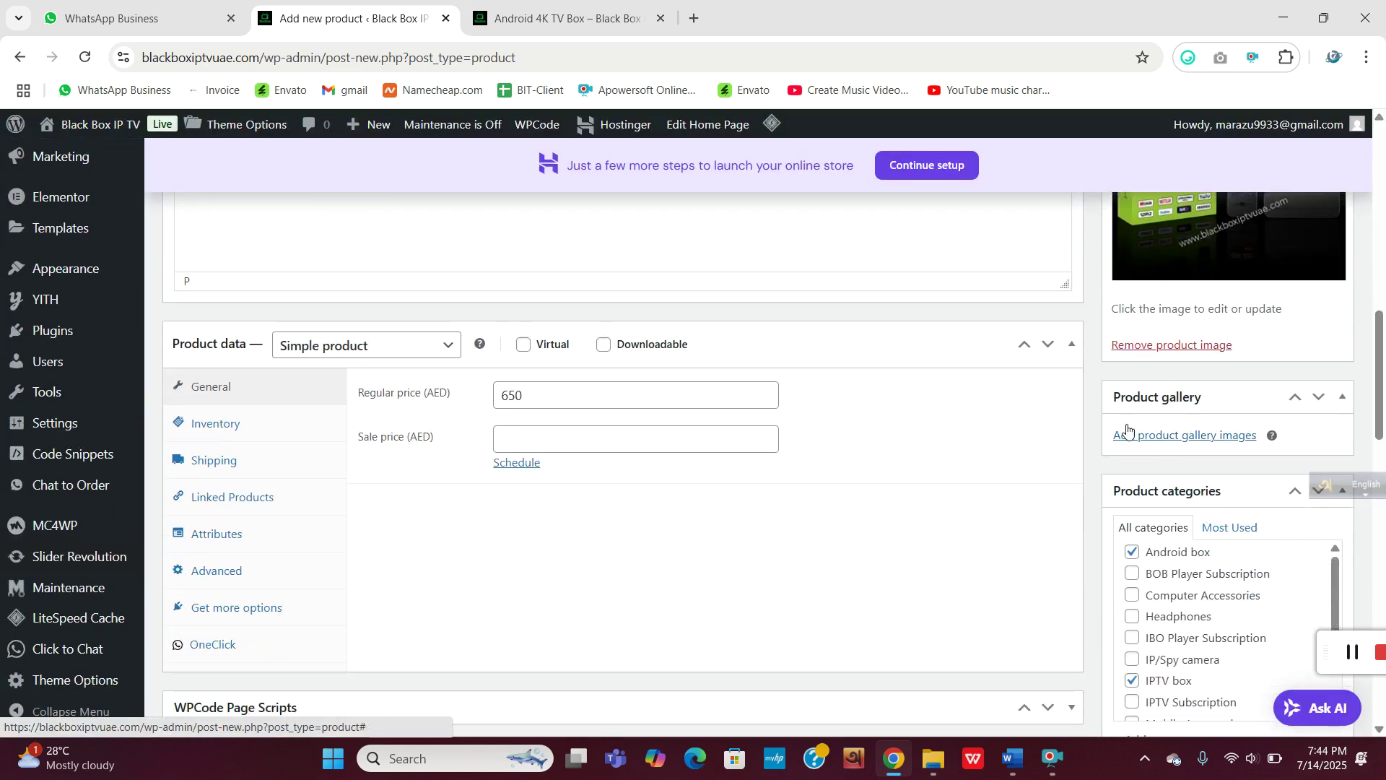
left_click(1173, 441)
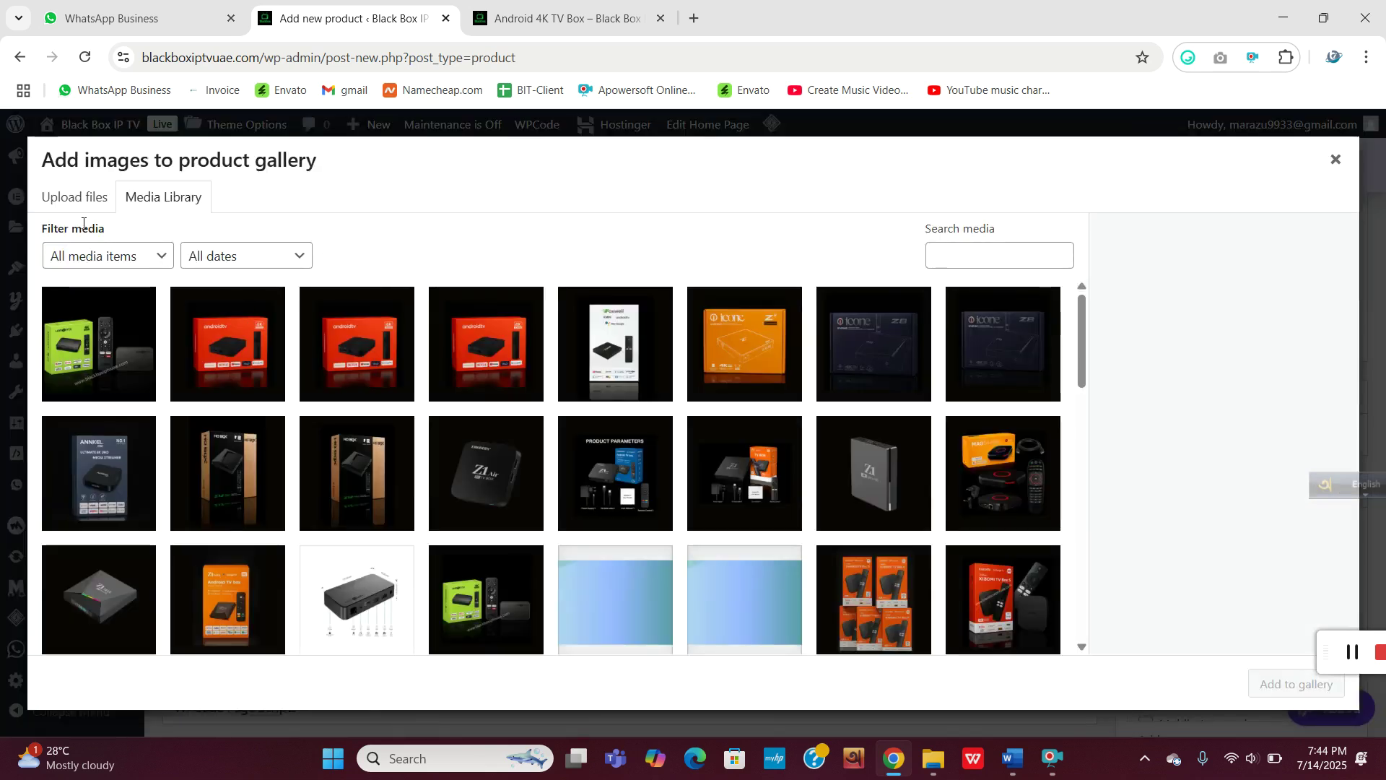
left_click(68, 201)
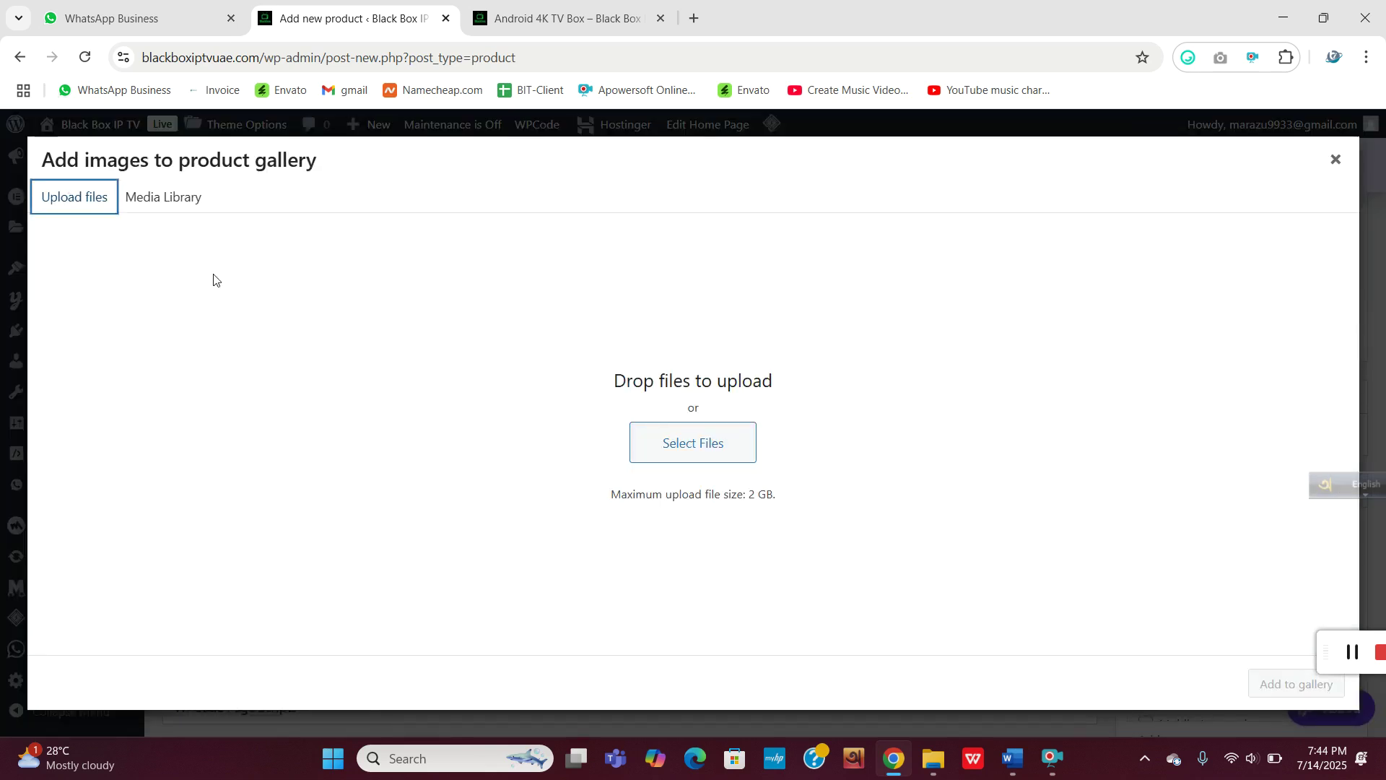
left_click(709, 451)
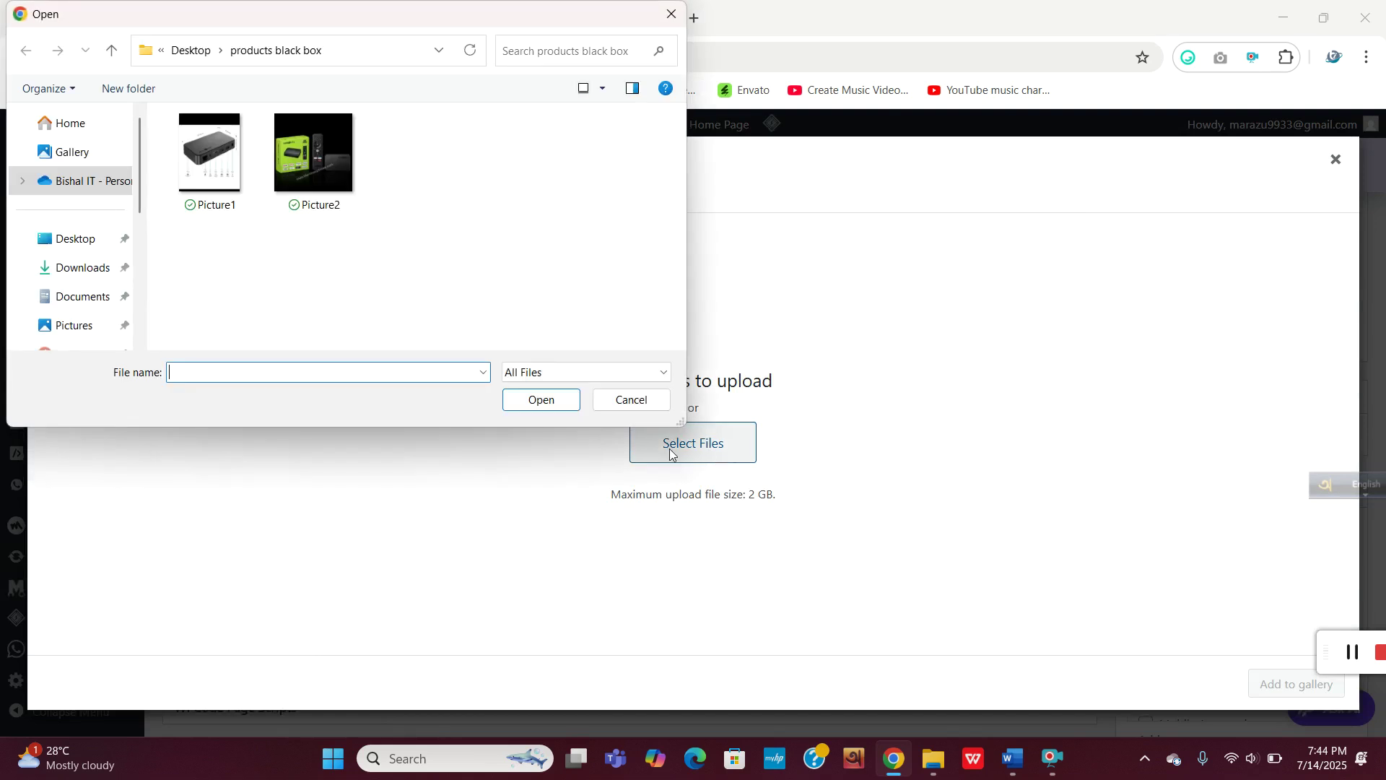
left_click(215, 172)
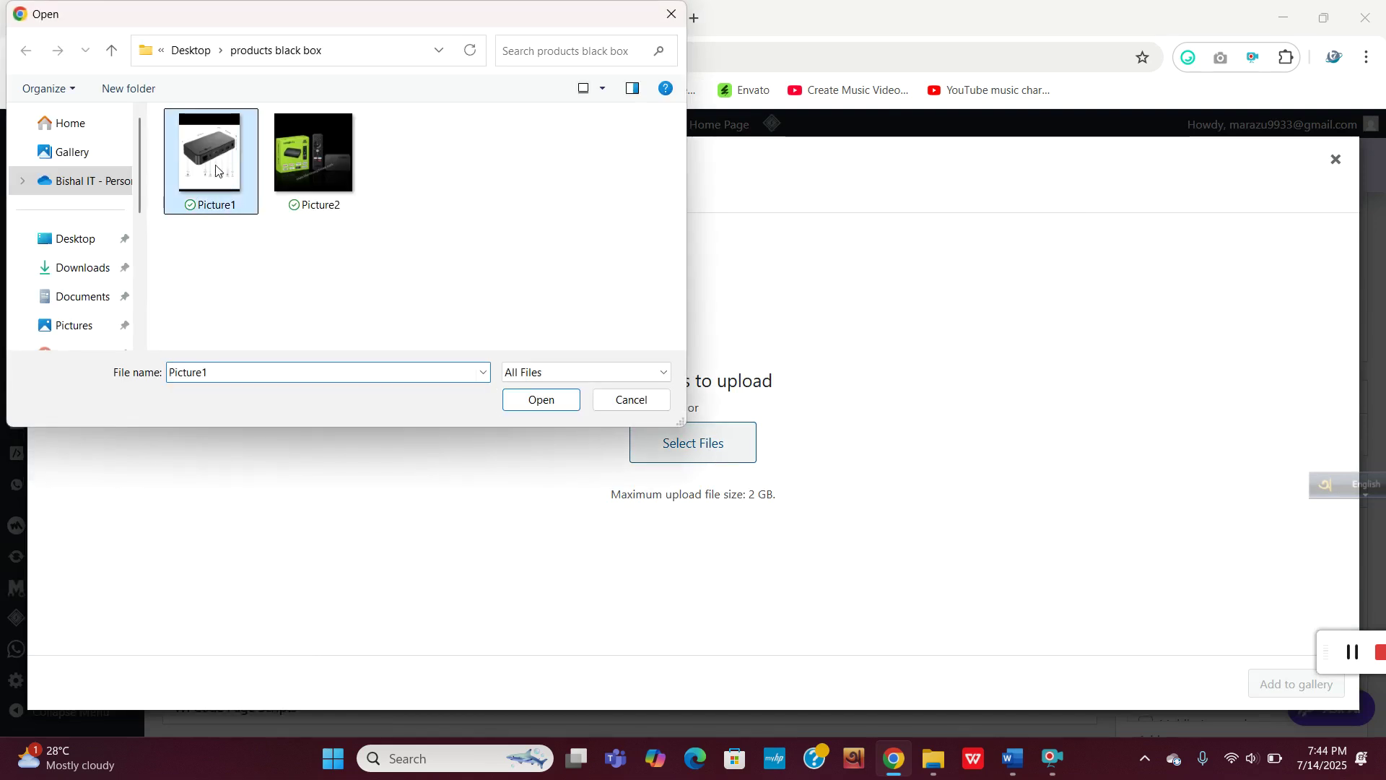
left_click(557, 401)
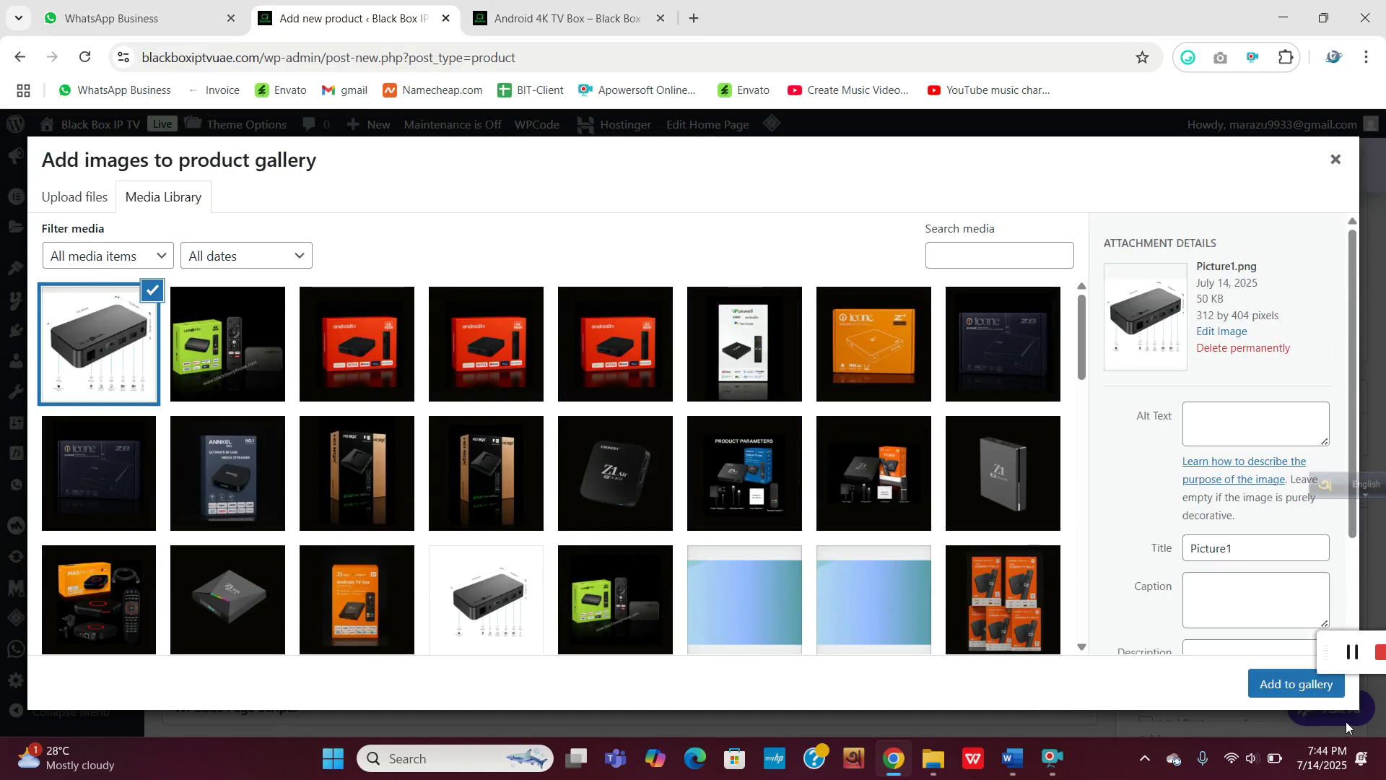
left_click(1293, 696)
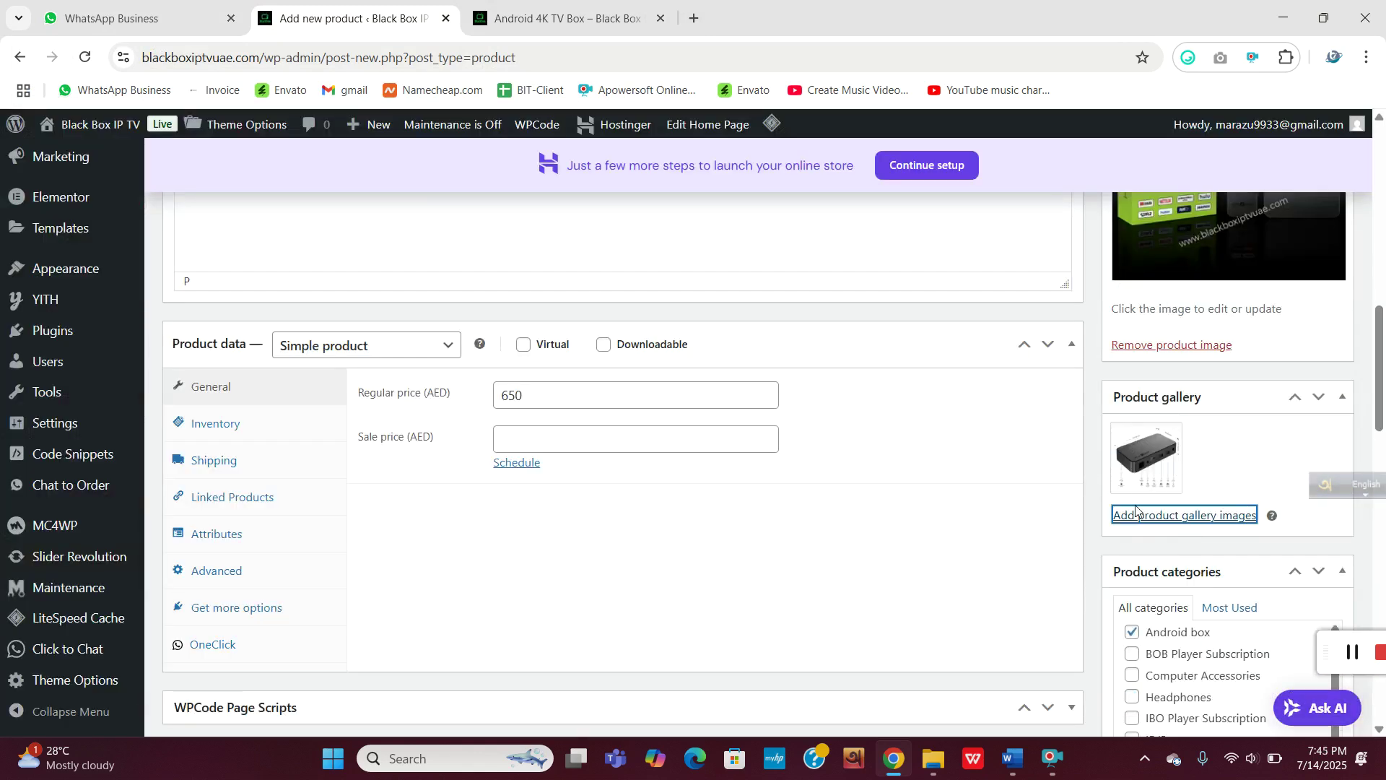
Publish the Black Box New product.
scroll(1153, 515, "up", 8)
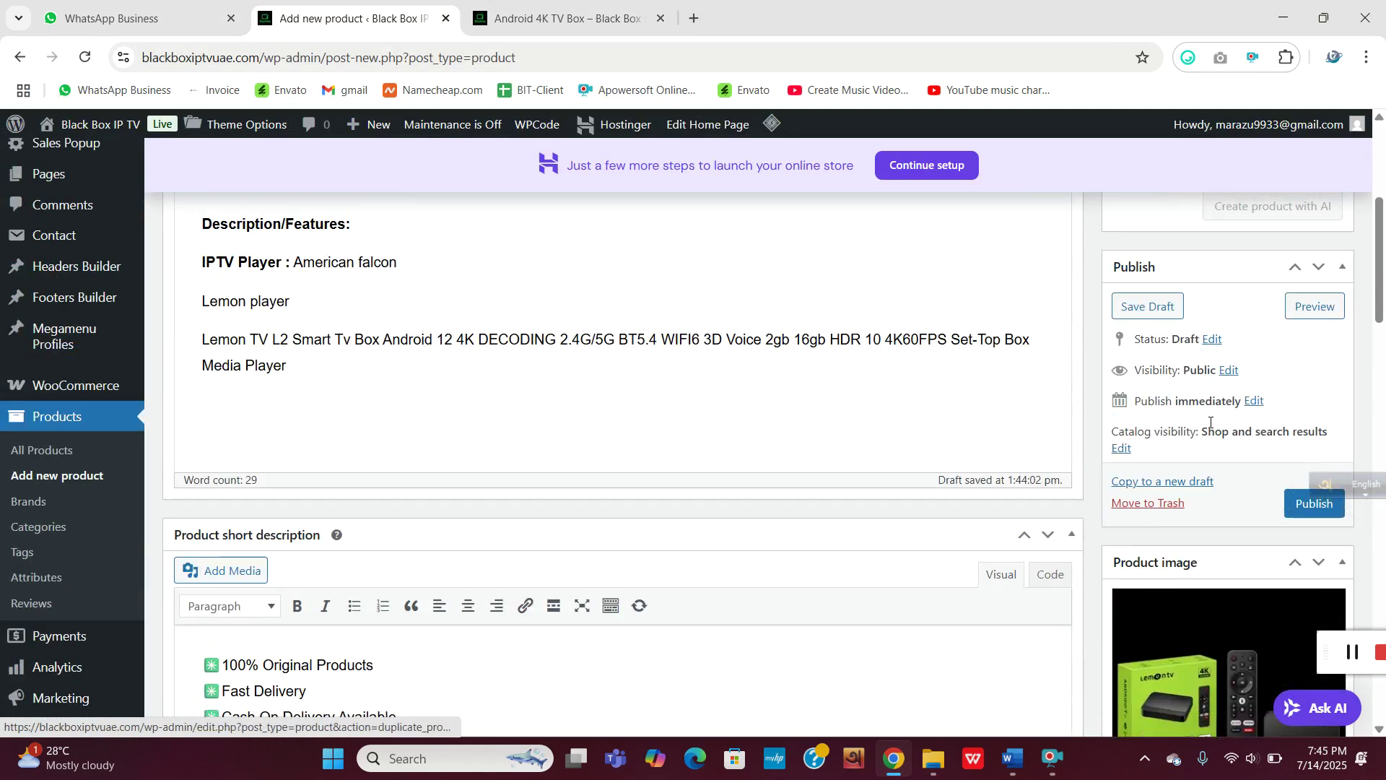
left_click(1314, 504)
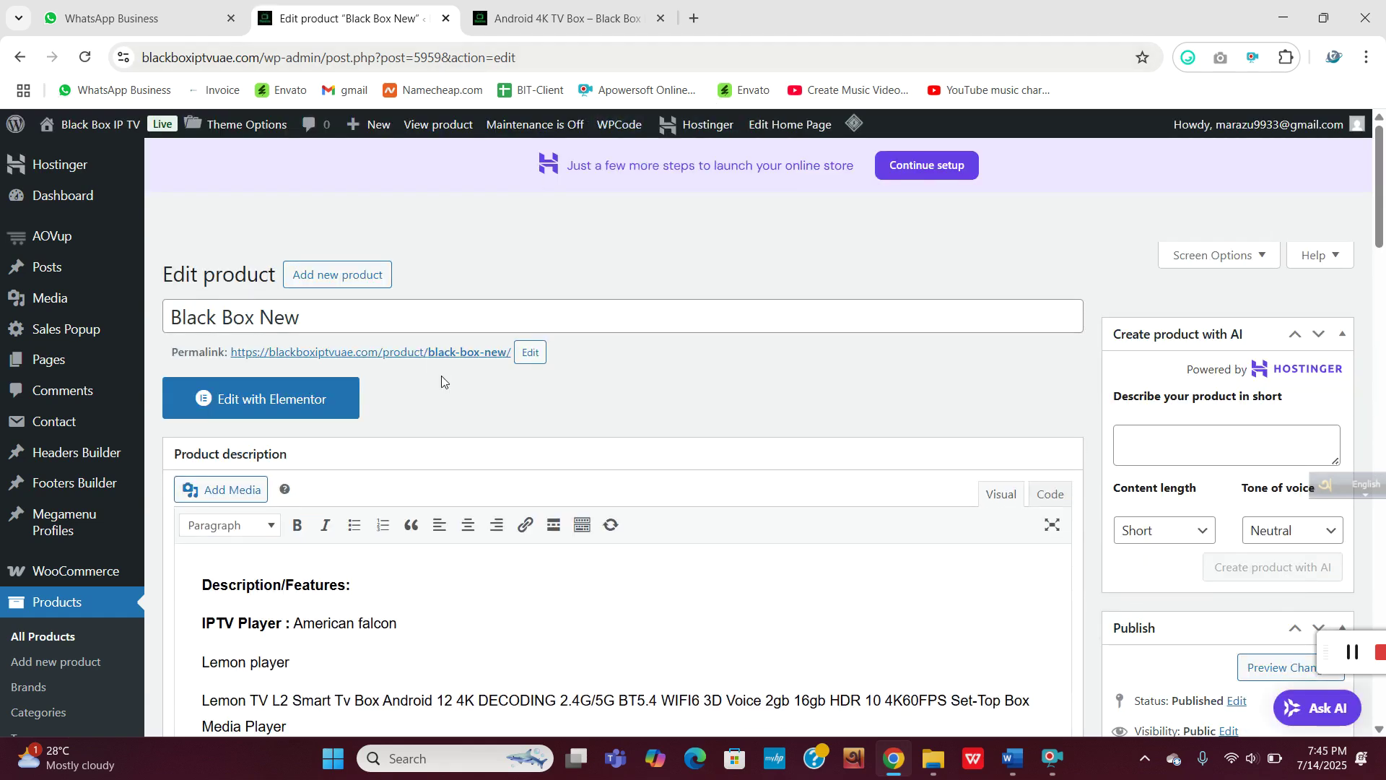
Review the published product's title, full and short descriptions, regular price, categories, main image and gallery image.
left_click(322, 316)
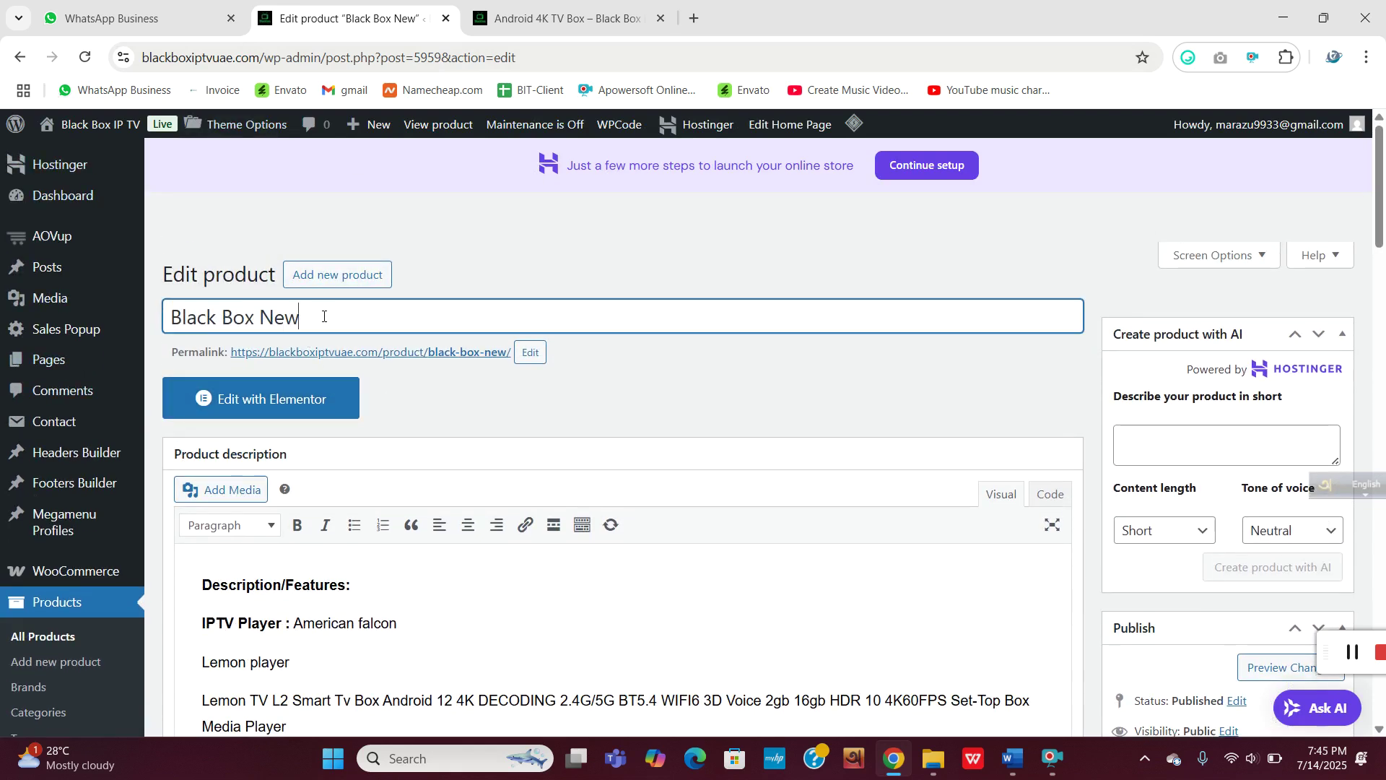
key("ctrl+a")
scroll(579, 556, "down", 2)
left_click(578, 556)
key("ctrl+a")
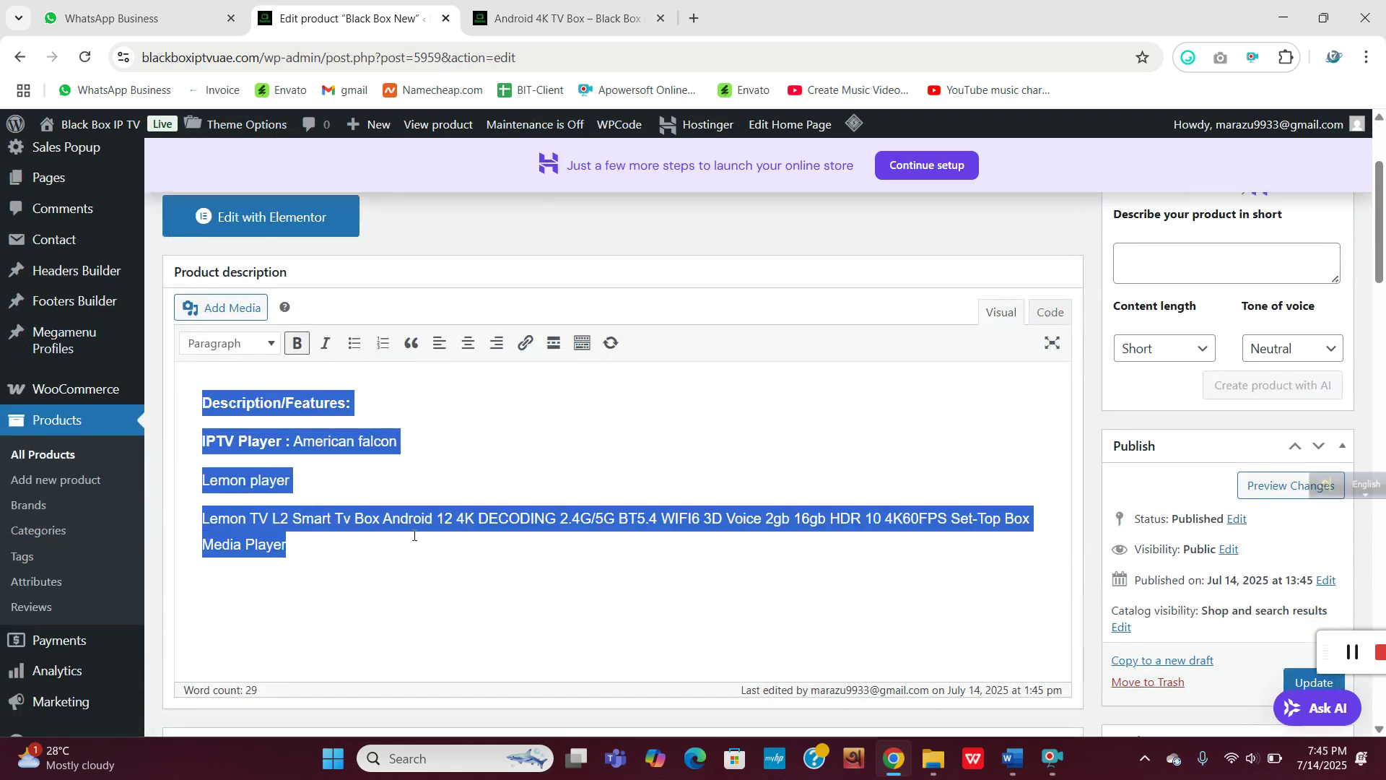
scroll(394, 541, "down", 5)
key("ctrl+a")
scroll(671, 485, "down", 2)
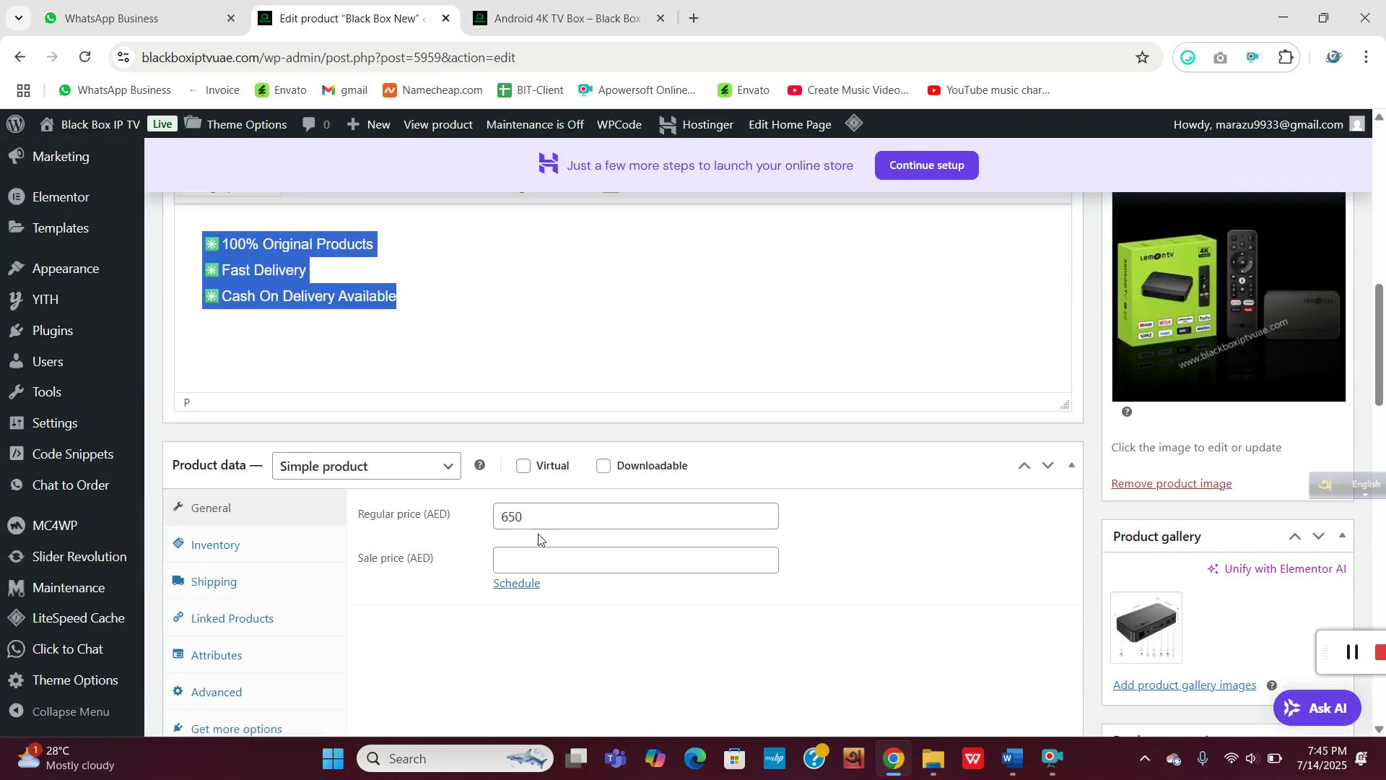
left_click_drag(537, 517, 419, 512)
scroll(1342, 504, "down", 5)
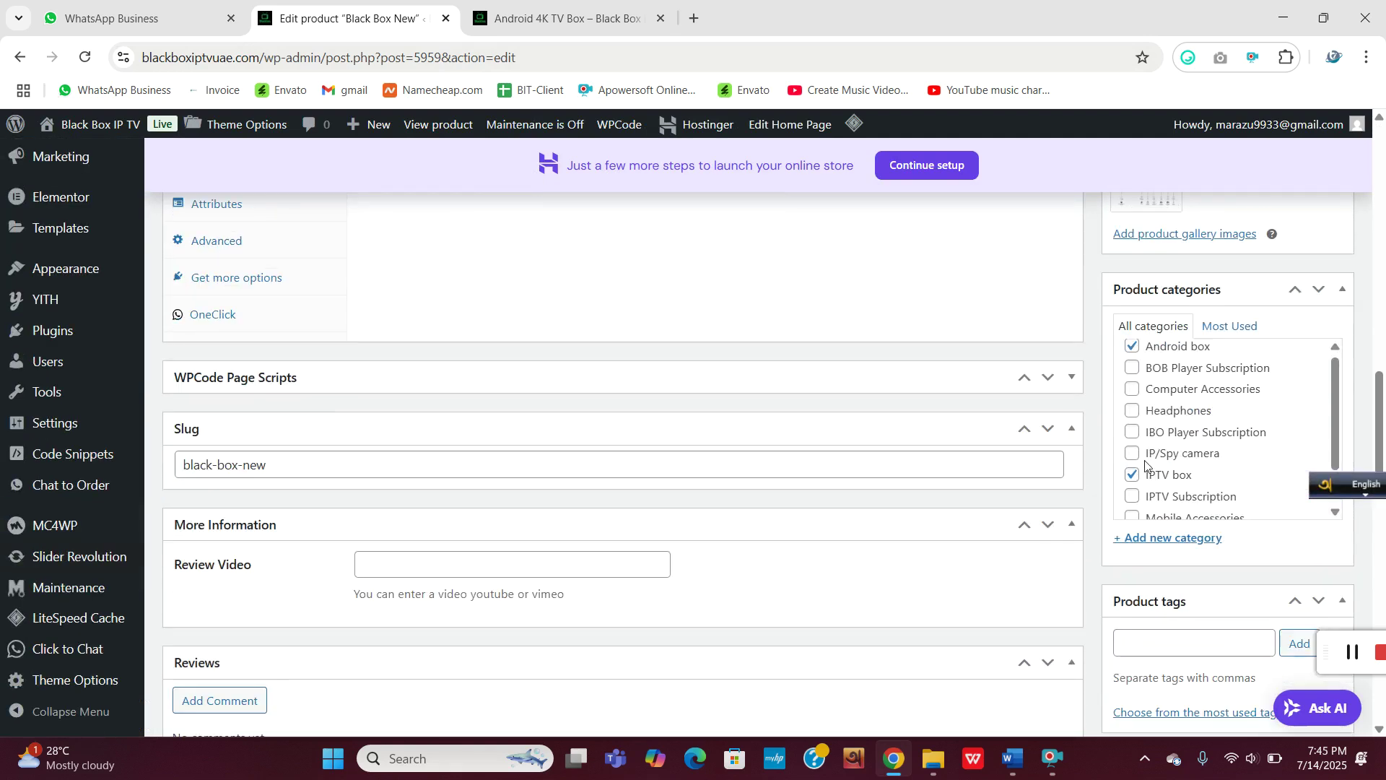
scroll(1028, 491, "up", 1)
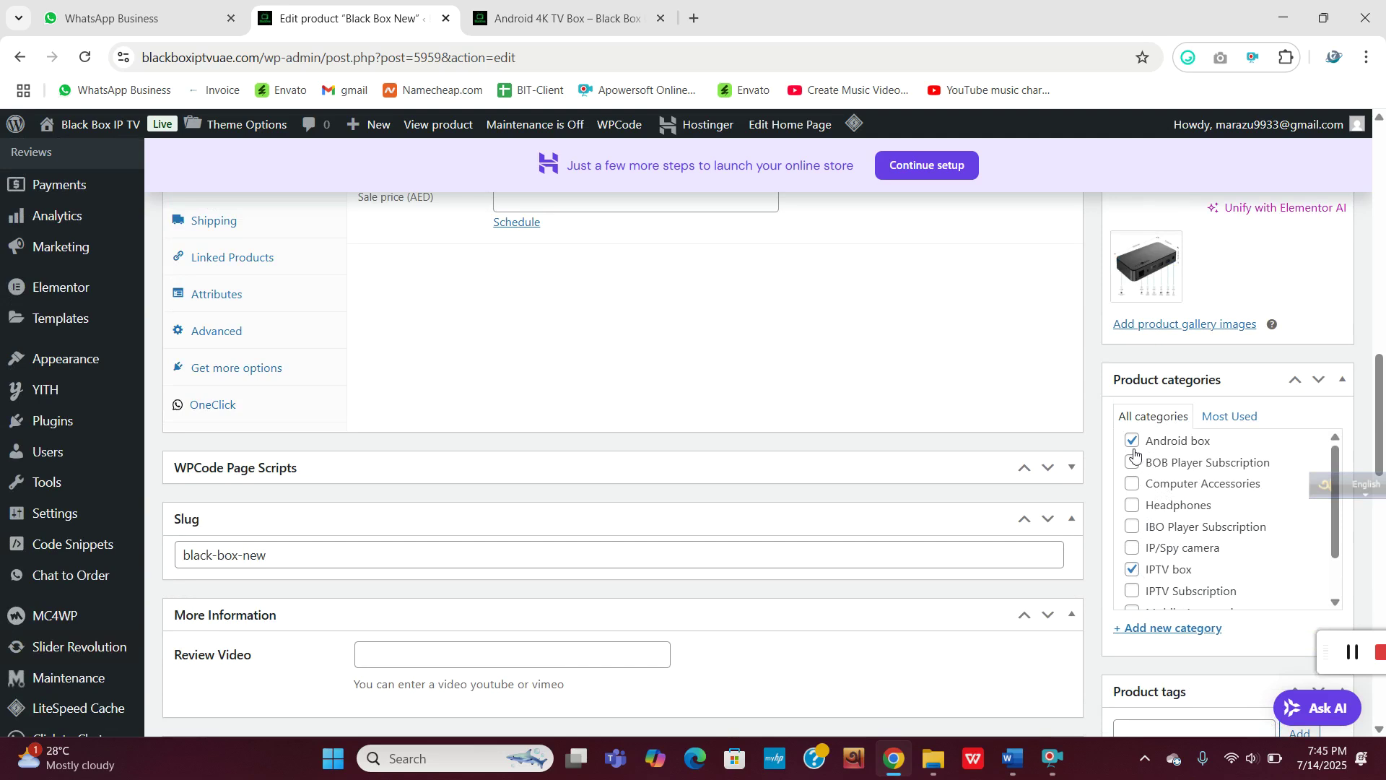
scroll(1177, 434, "up", 4)
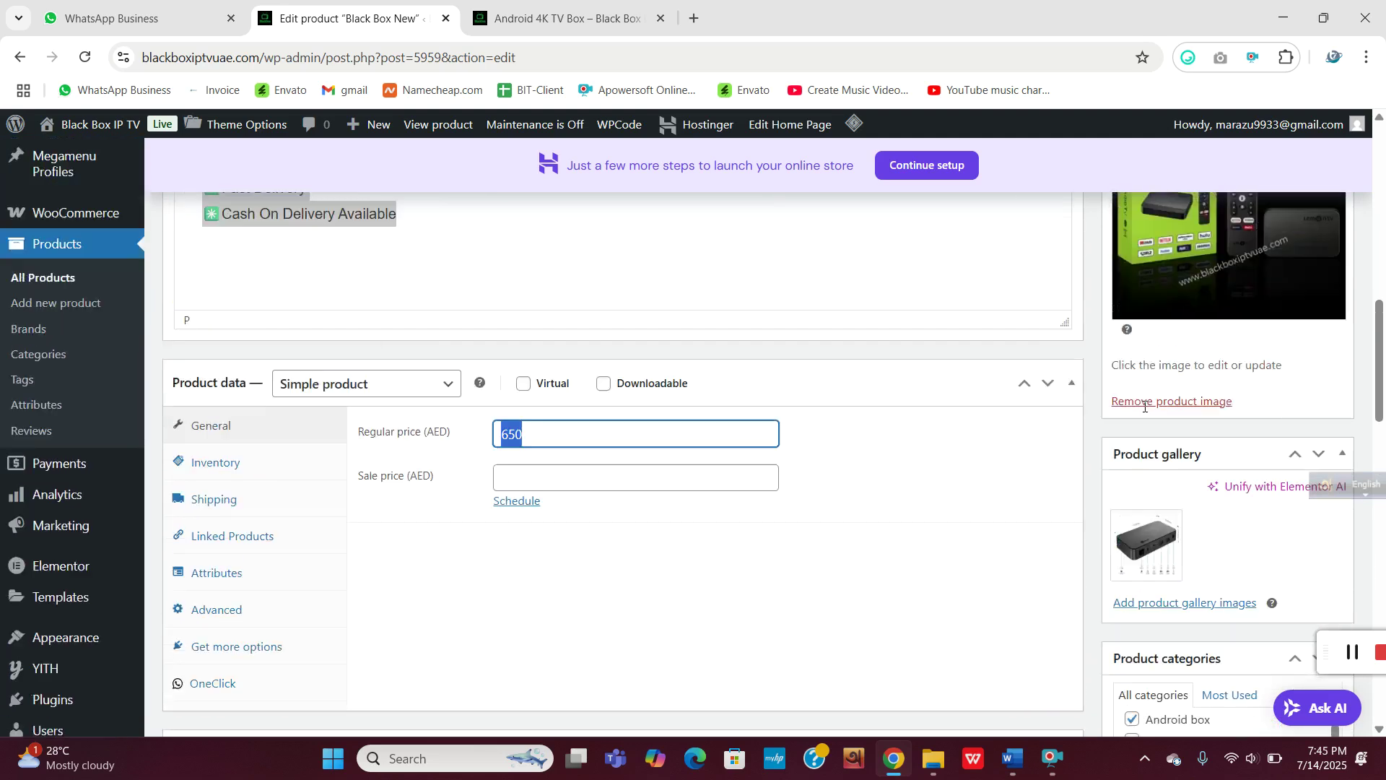
Recheck the Black Box New product and gallery images, then update the published product.
scroll(1215, 286, "up", 1)
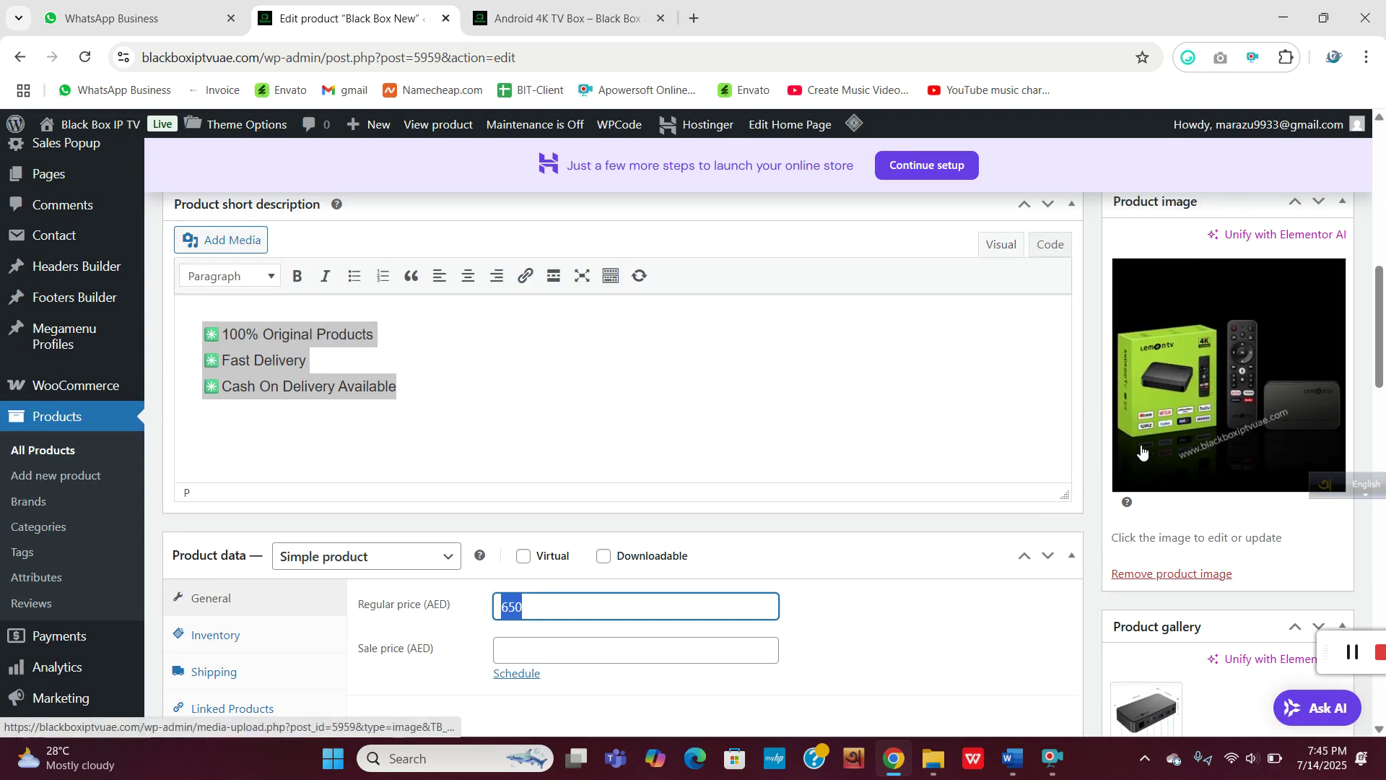
scroll(1134, 462, "down", 2)
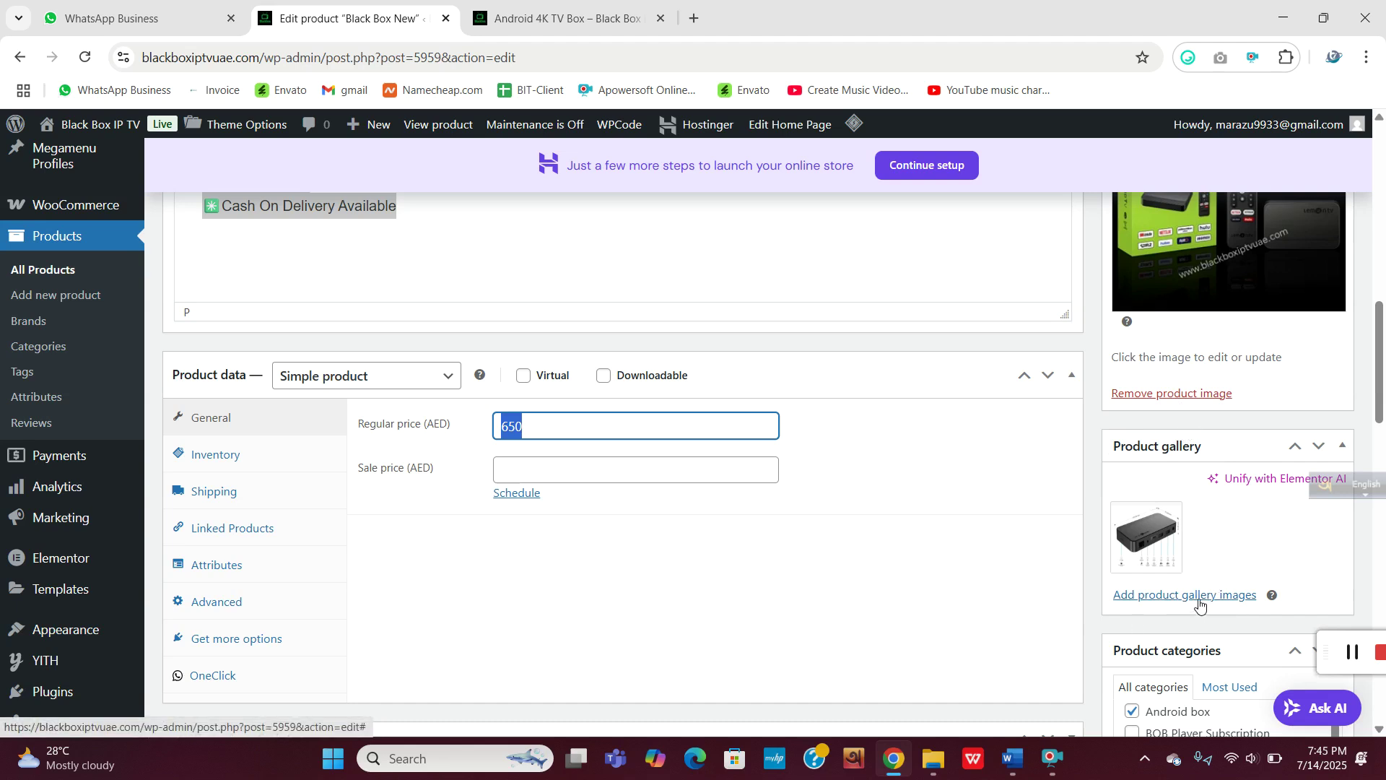
scroll(1201, 603, "up", 8)
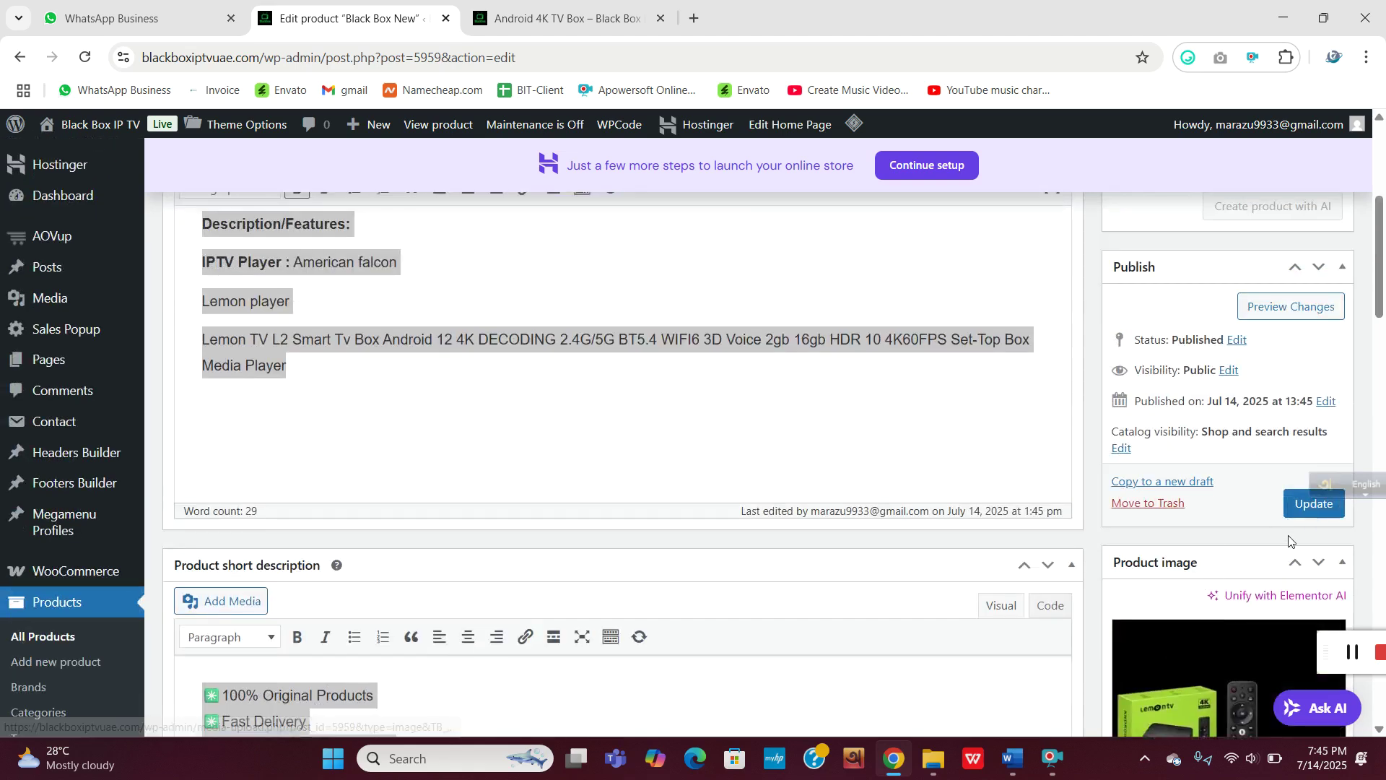
left_click(1299, 509)
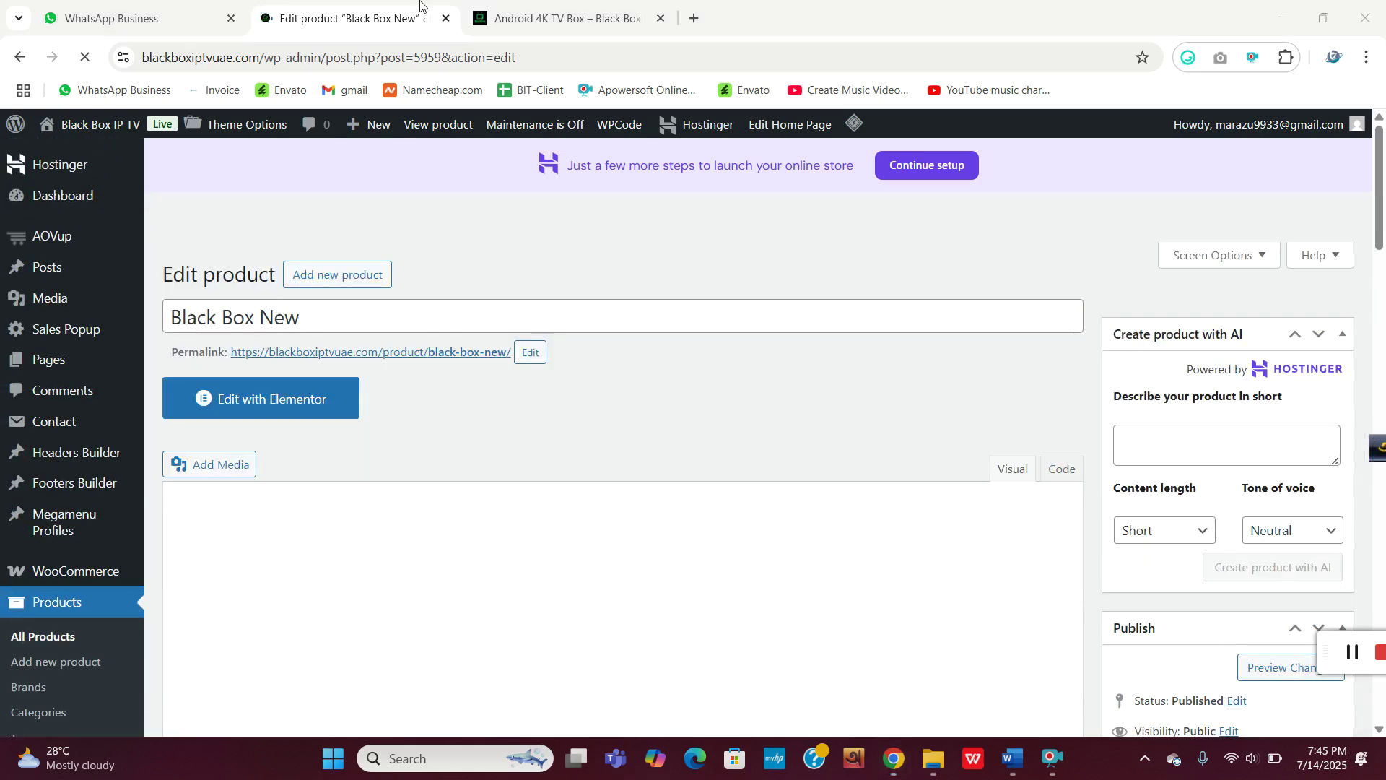
Open the storefront home page and check the Black Box New listing under New Arrivals.
left_click(549, 18)
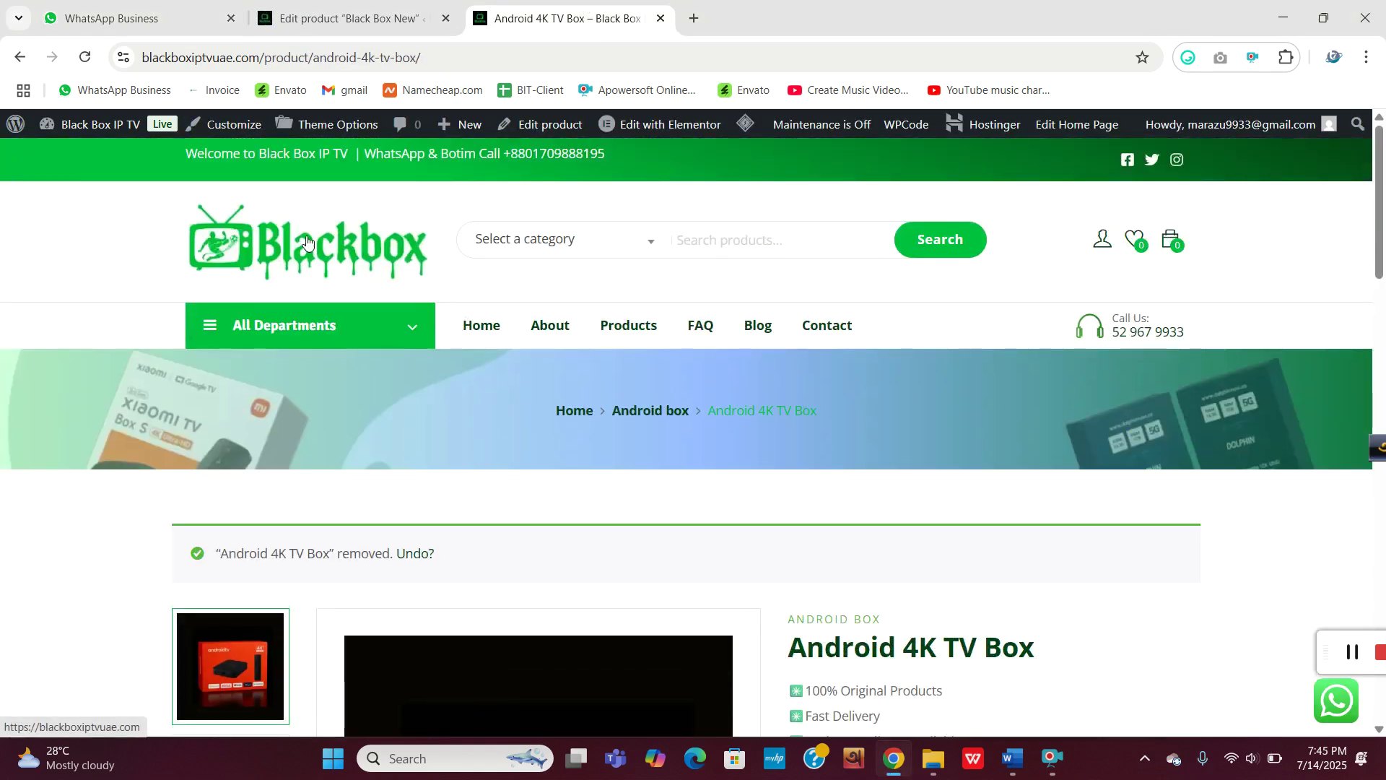
left_click(349, 252)
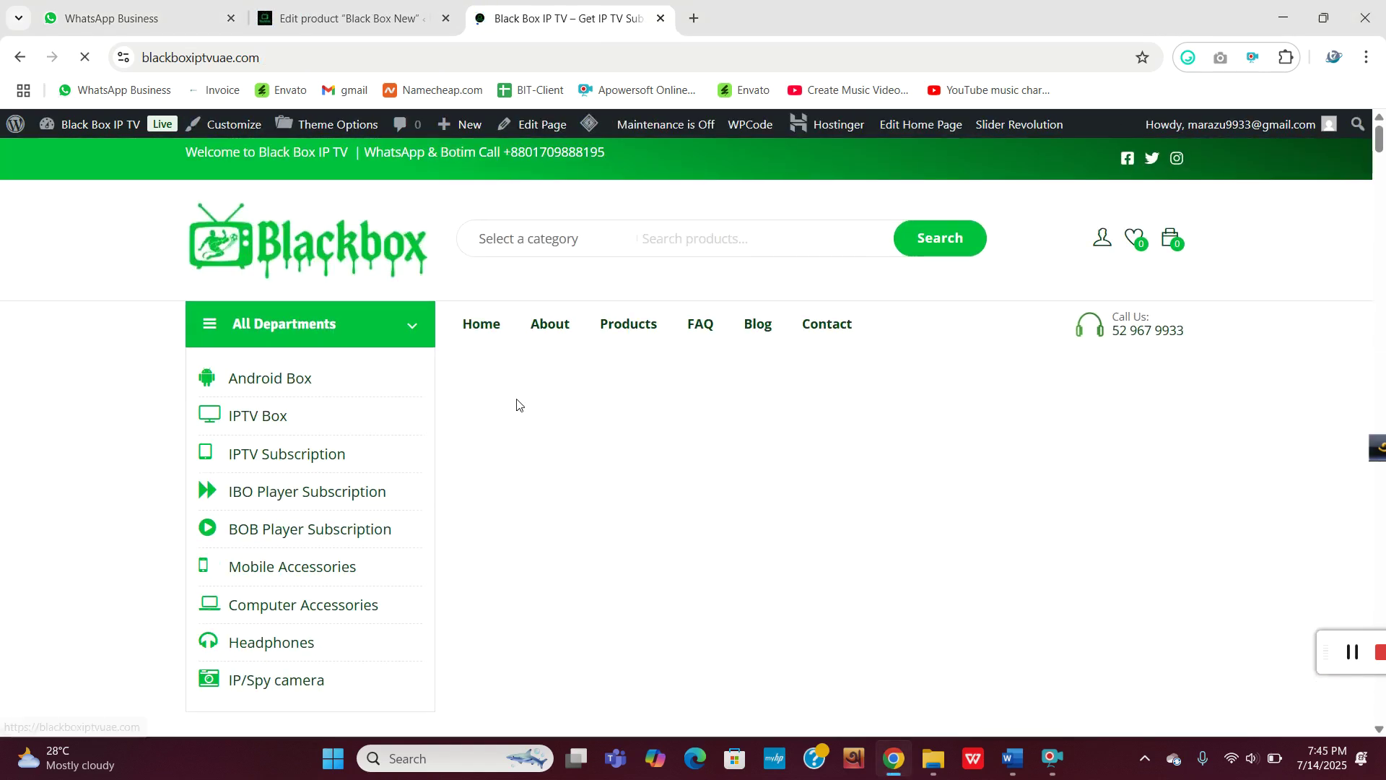
scroll(517, 404, "down", 15)
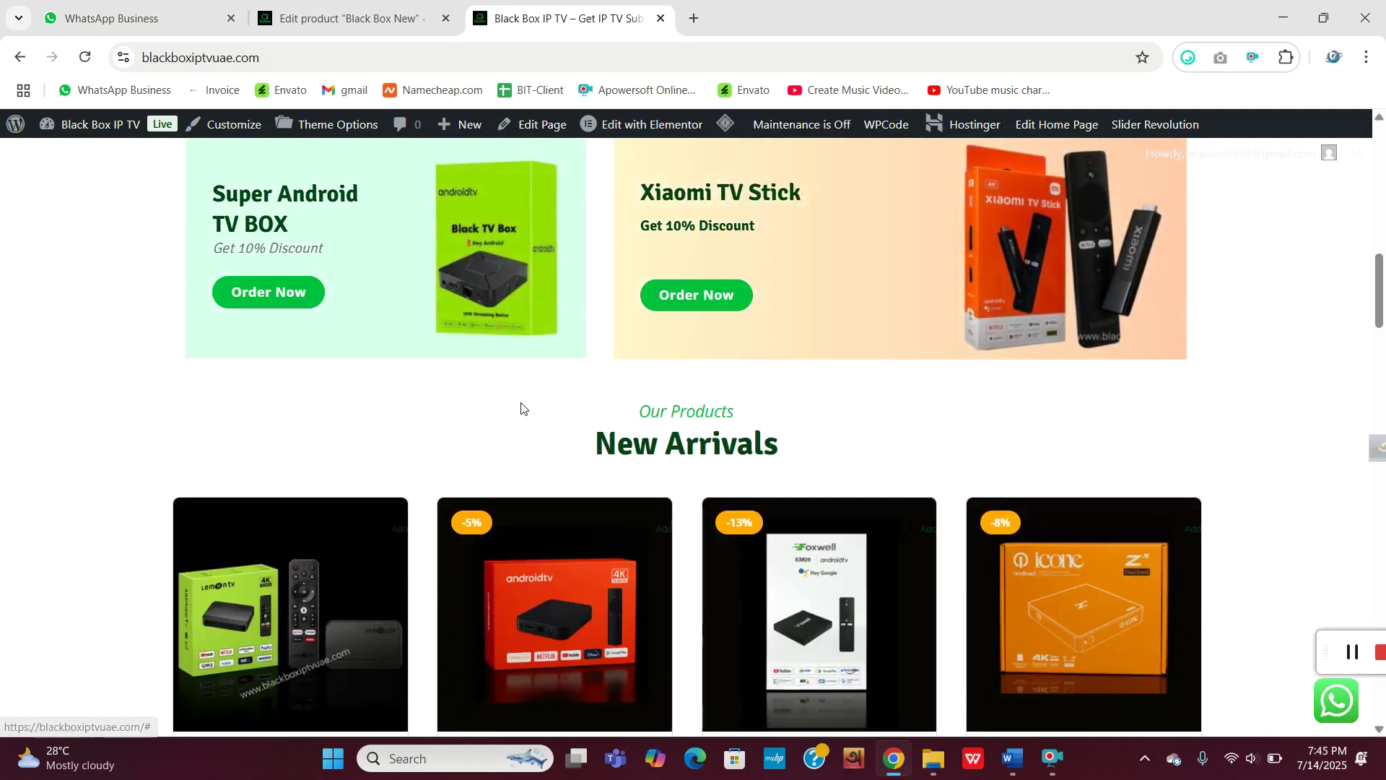
scroll(520, 405, "down", 3)
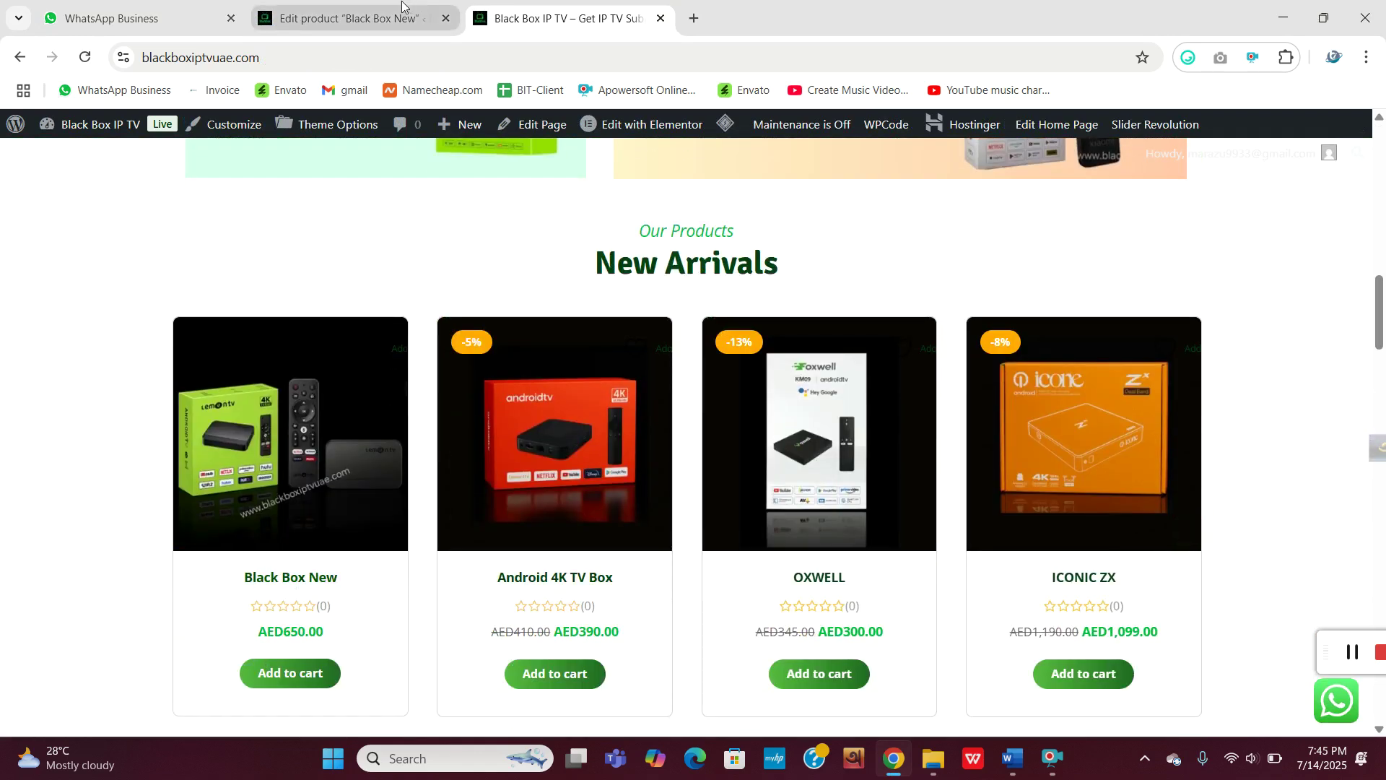
Set the Black Box New product's sale price to 630 AED and update the product.
left_click(346, 18)
scroll(699, 538, "down", 15)
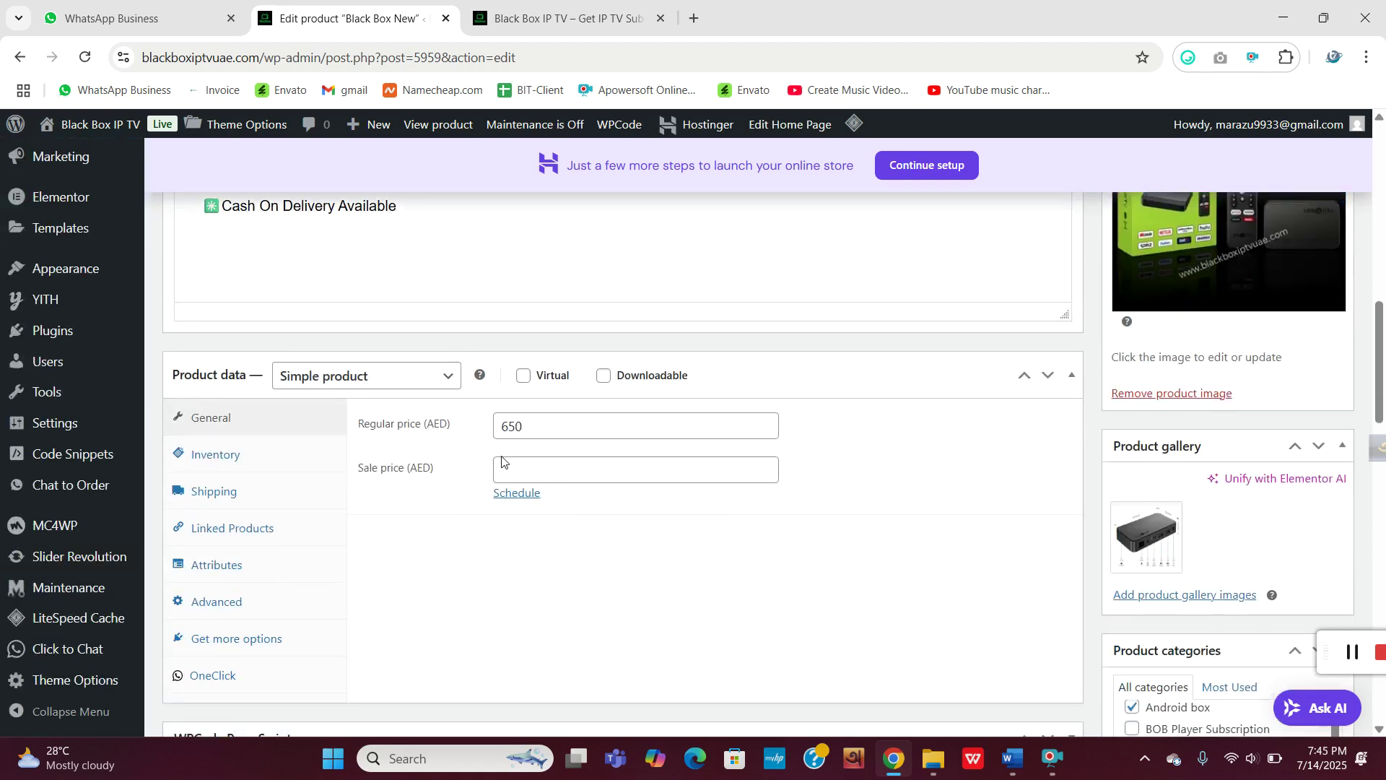
left_click(516, 472)
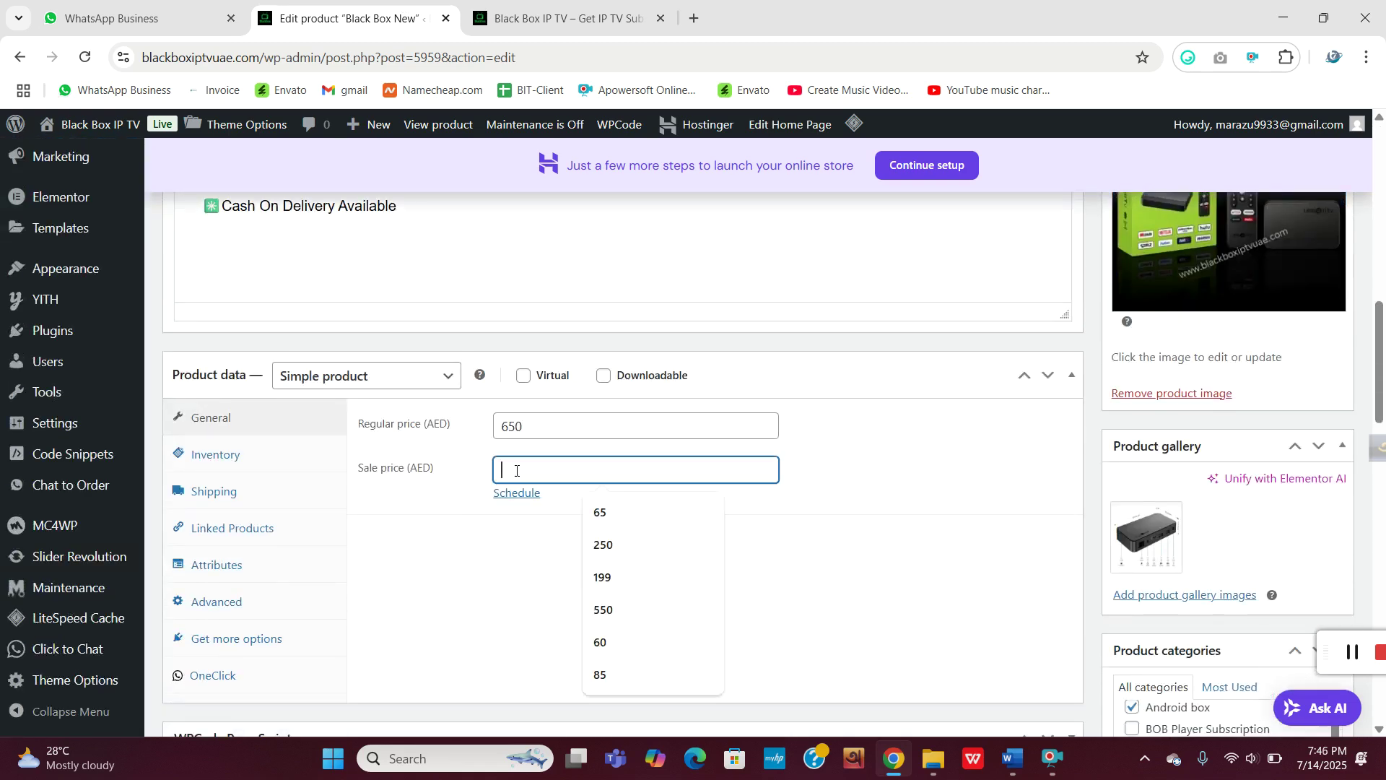
type("630")
scroll(794, 447, "up", 6)
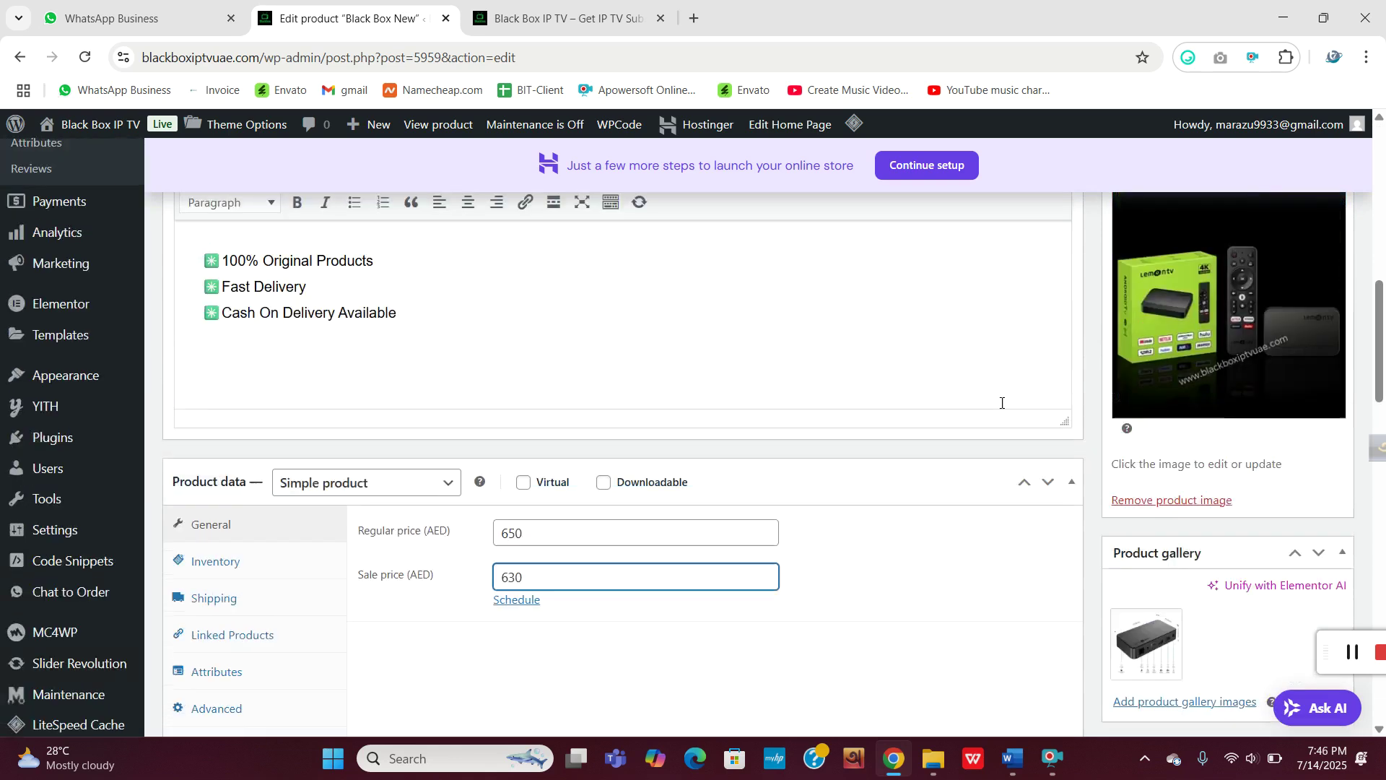
left_click(1310, 422)
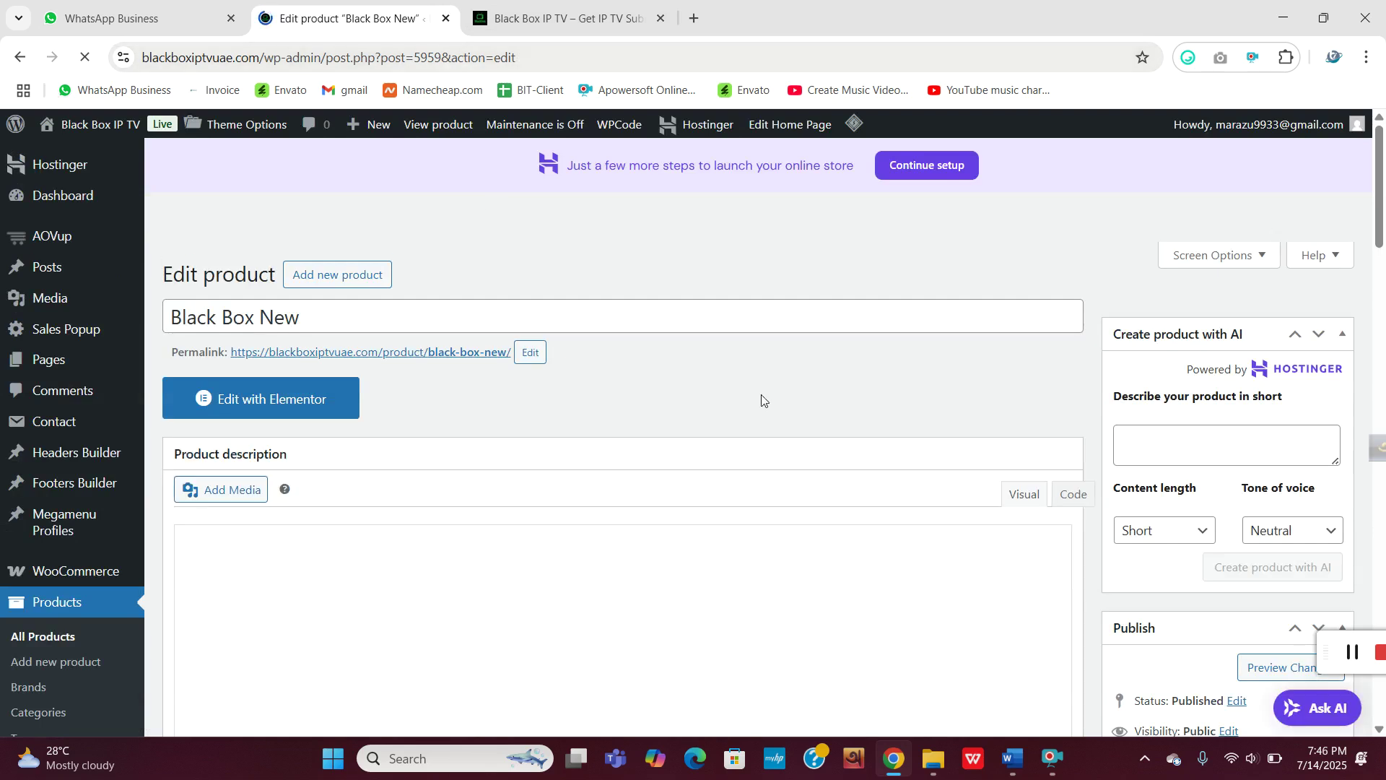
Reload the storefront home page and check the price shown for Black Box New under New Arrivals.
scroll(1303, 570, "down", 3)
left_click(473, 9)
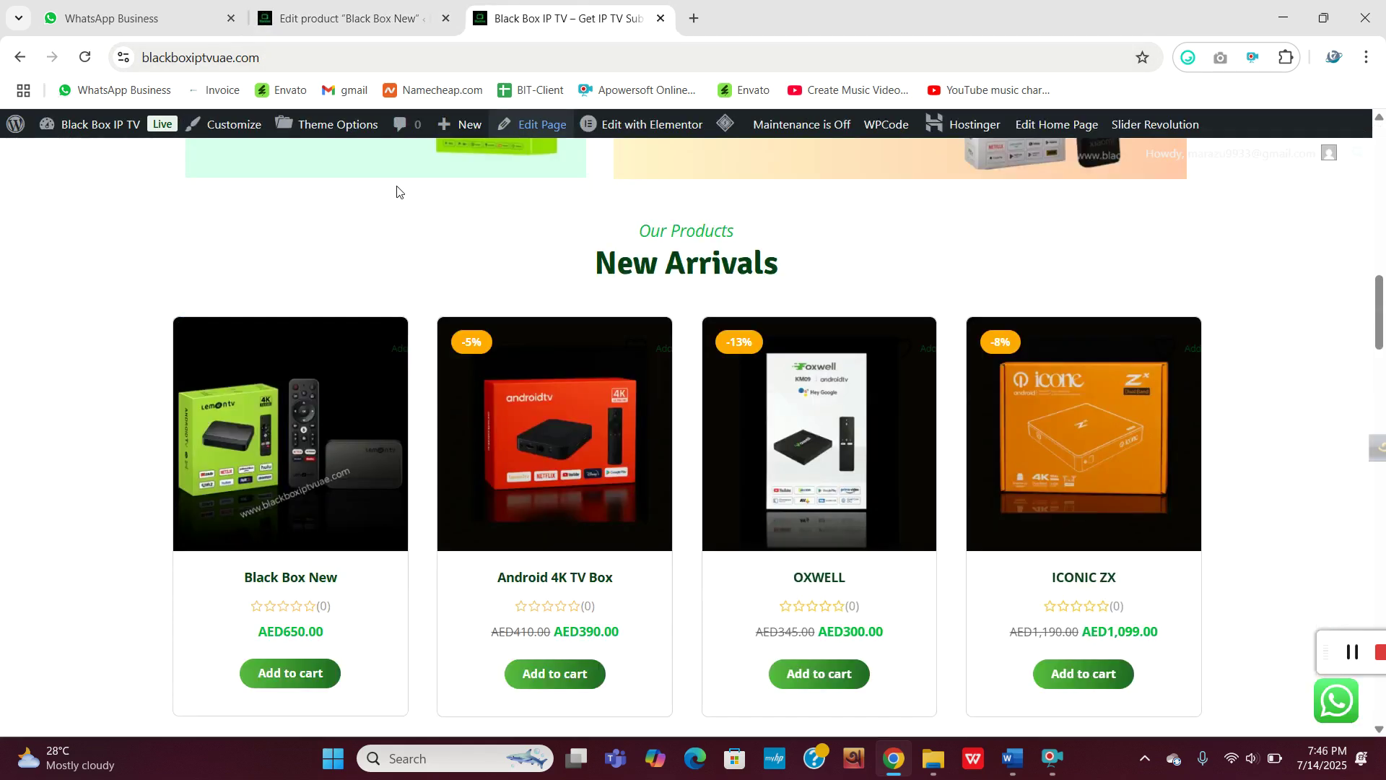
left_click(85, 57)
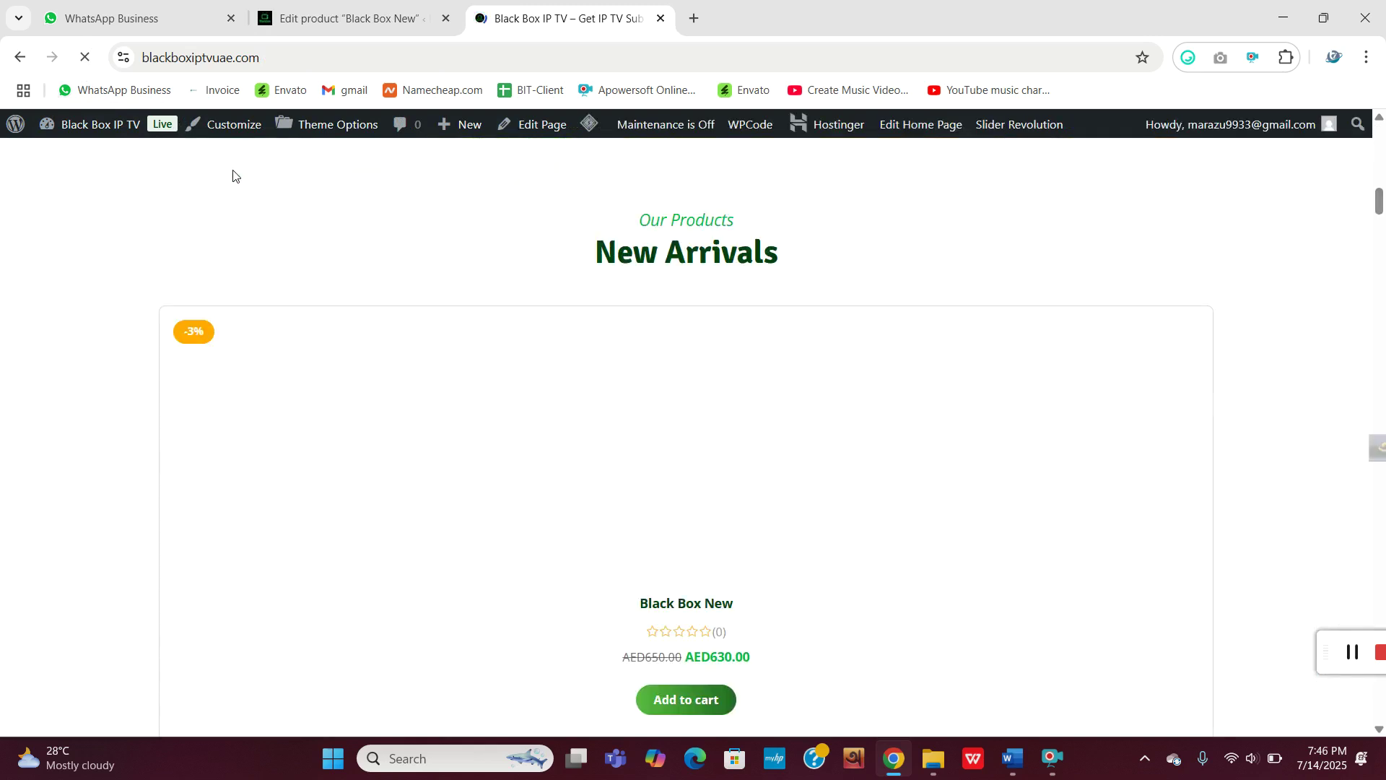
scroll(252, 244, "down", 5)
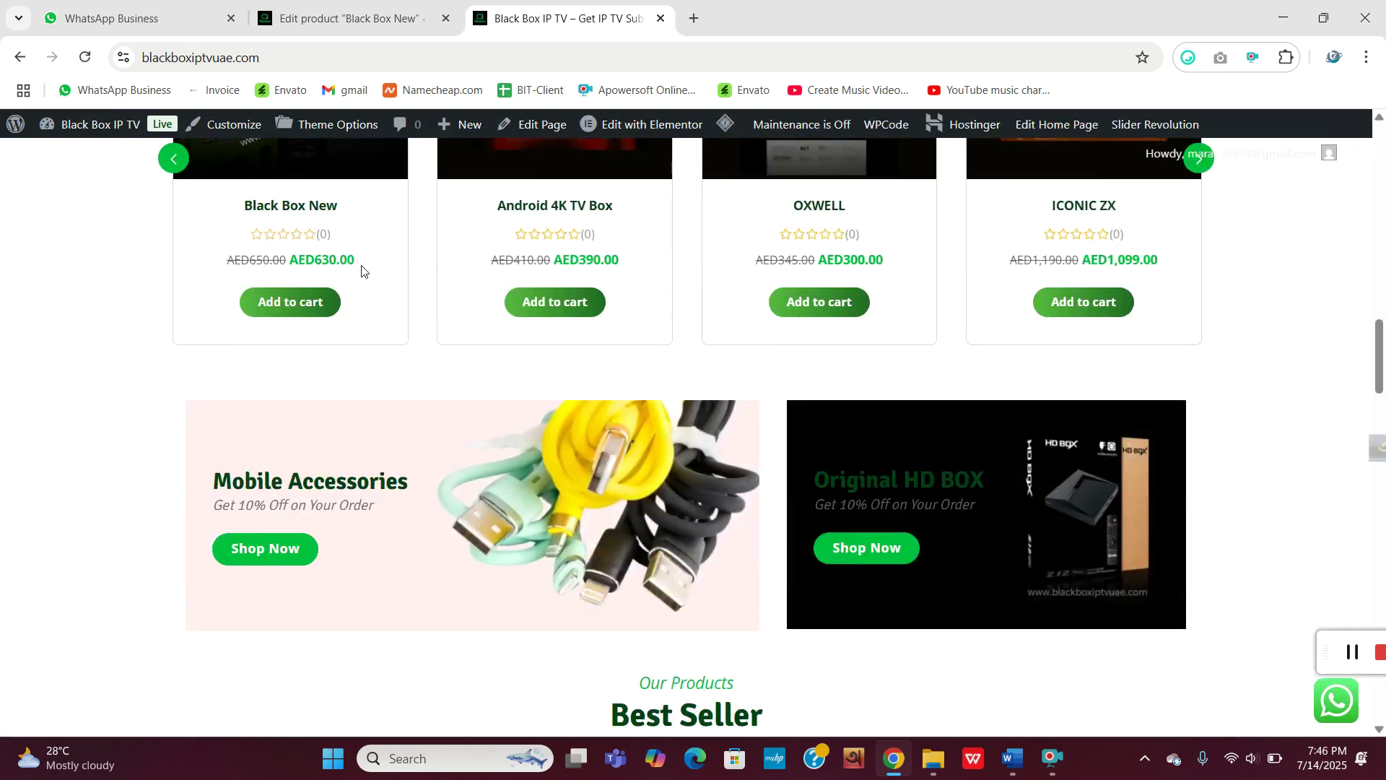
Move the Black Box New product to the trash from the list of all products.
left_click(335, 18)
scroll(443, 267, "up", 3)
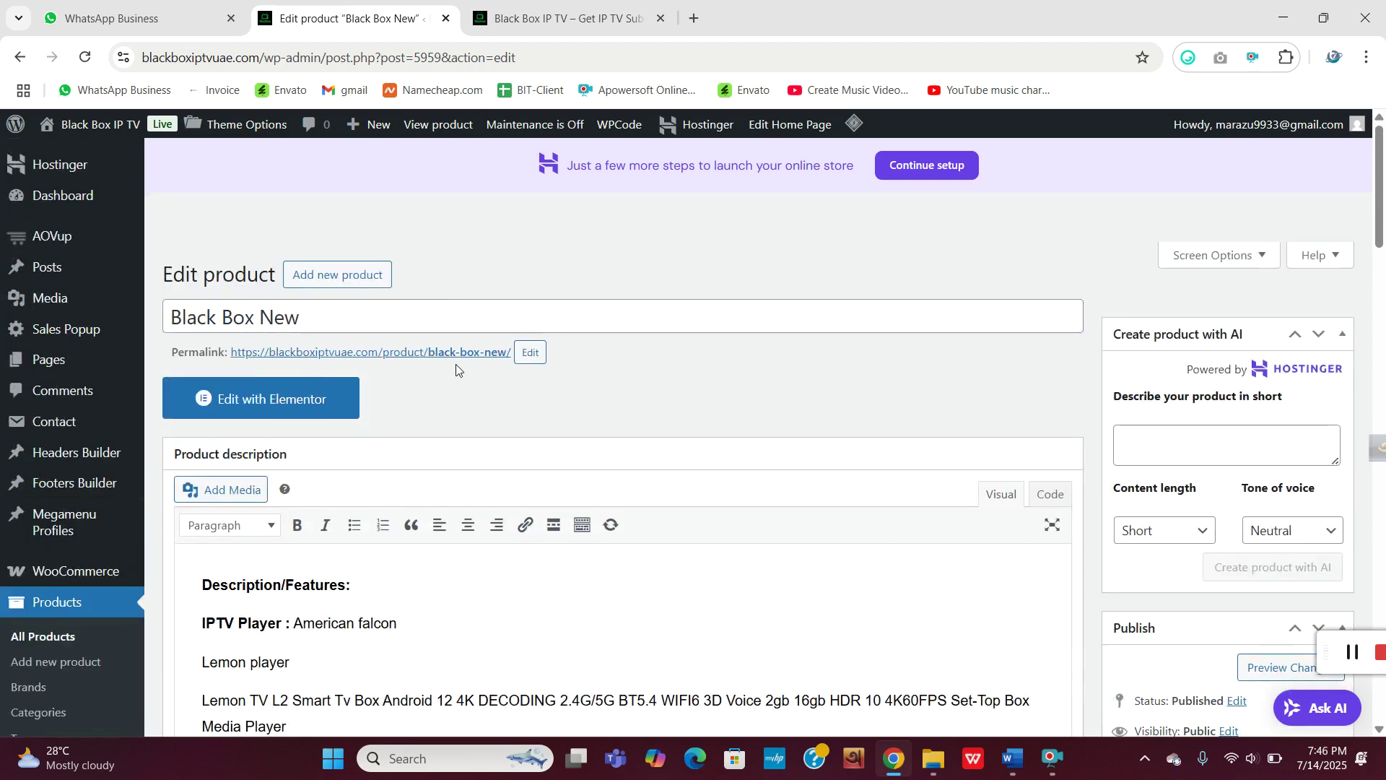
scroll(44, 570, "down", 1)
left_click(32, 547)
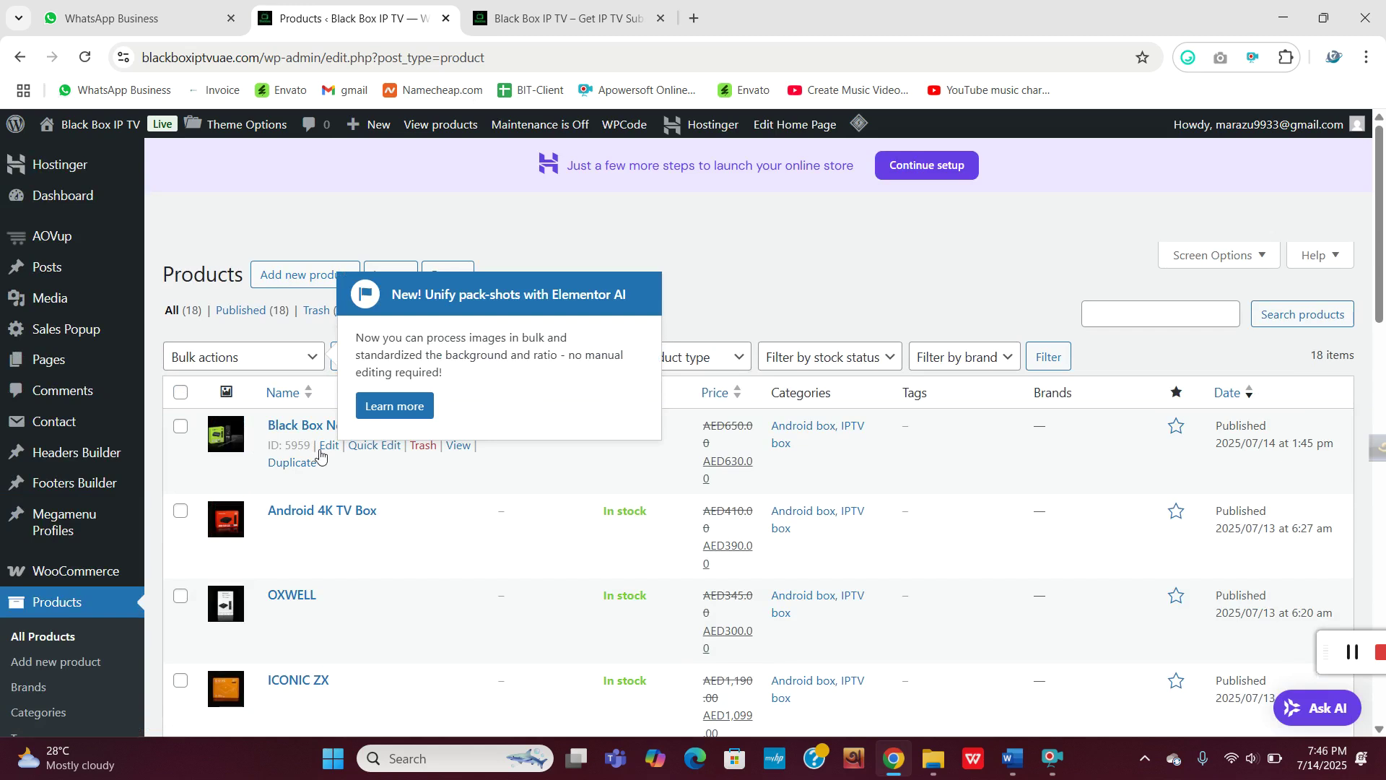
left_click(424, 445)
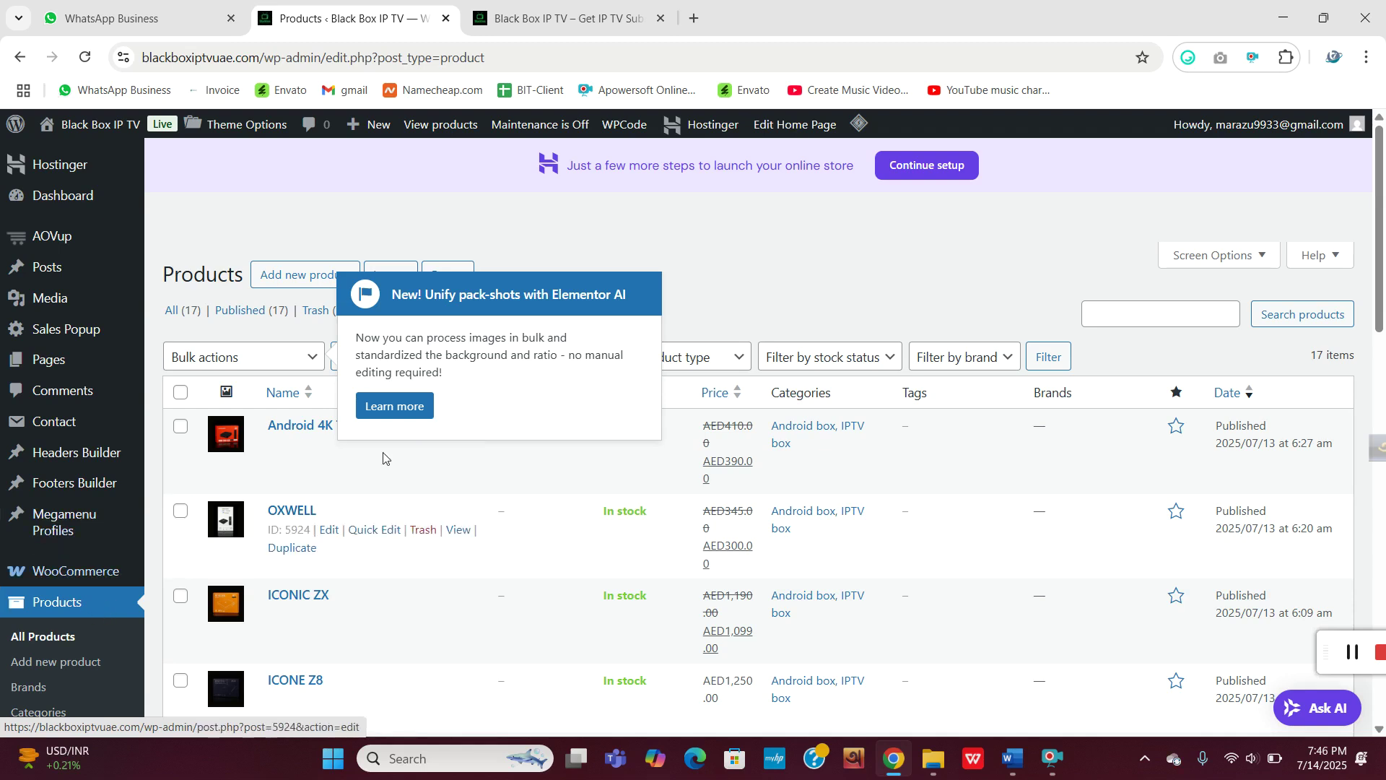
Open a blank new product form and review its description, short description, price, category and image sections.
scroll(18, 482, "down", 2)
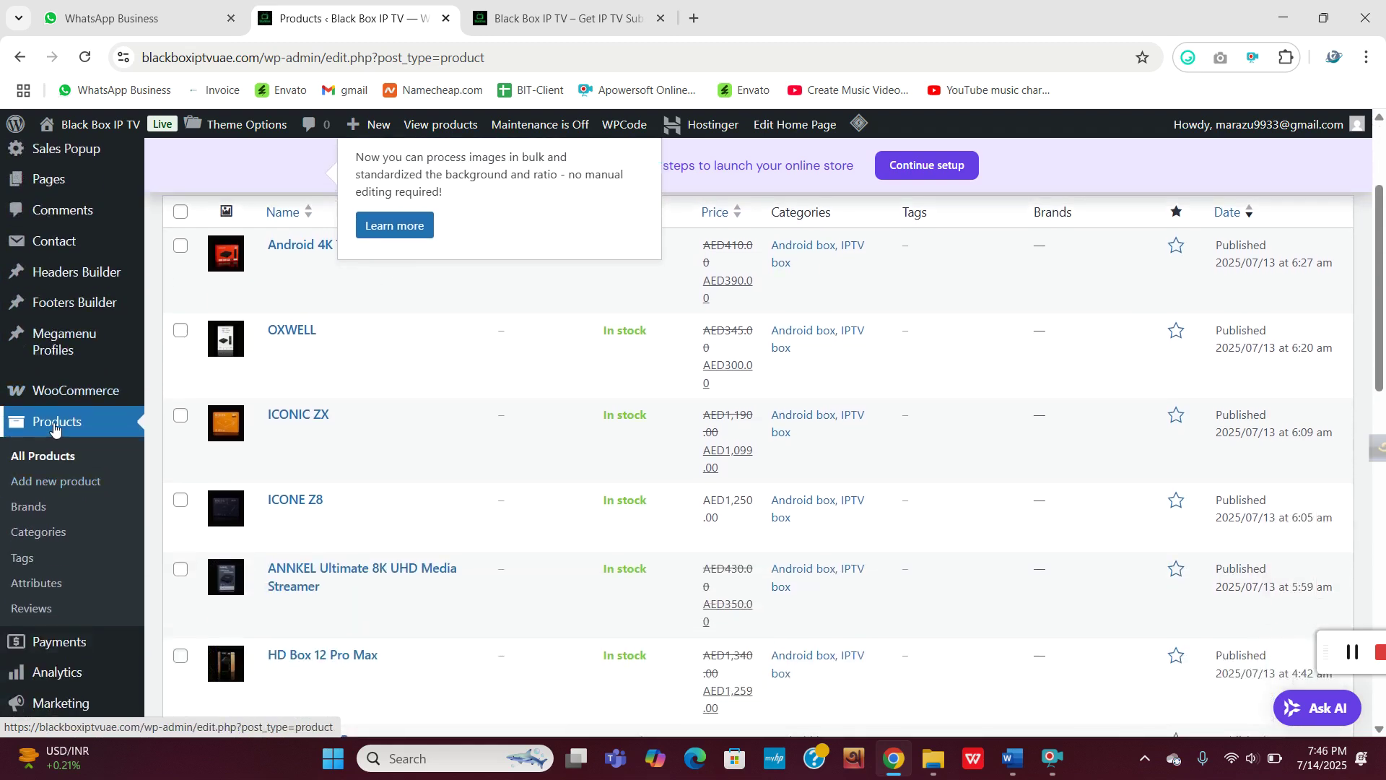
left_click(51, 481)
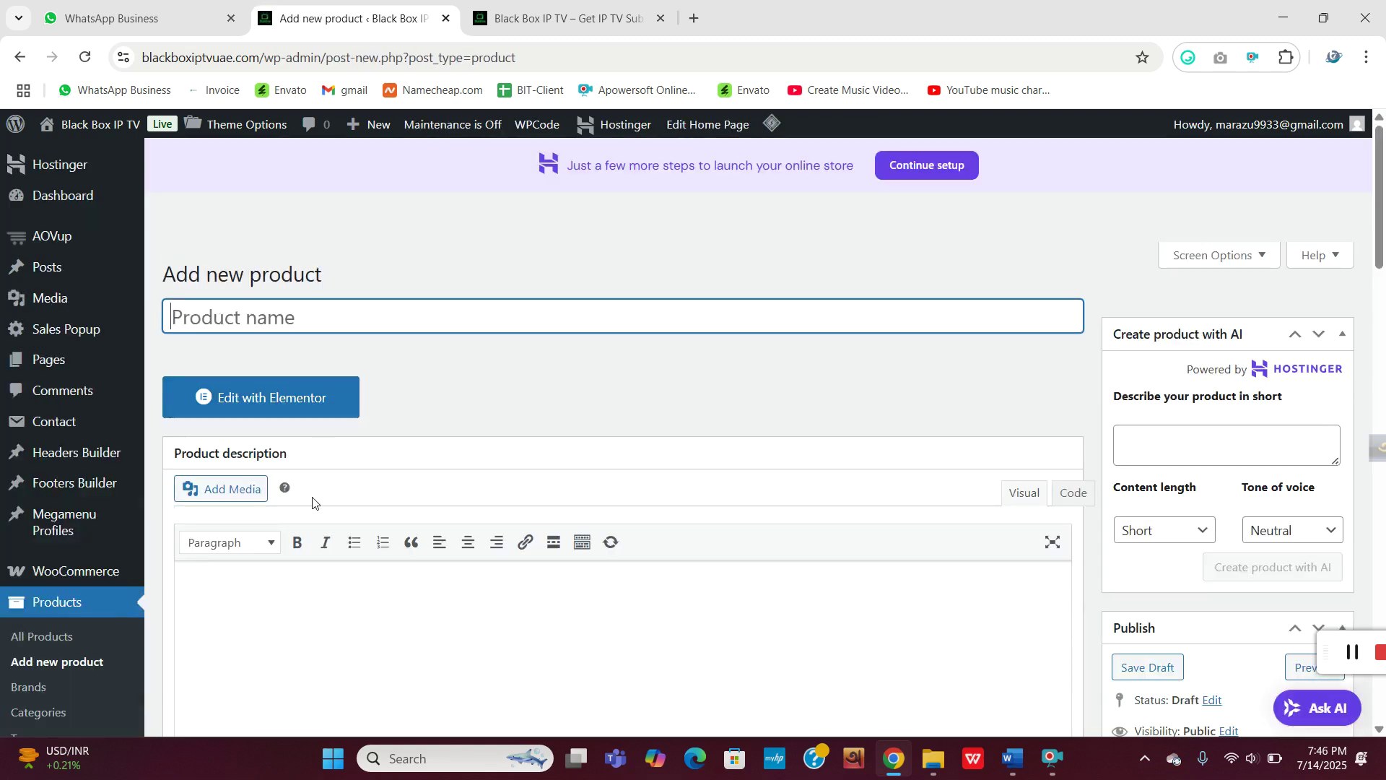
scroll(313, 501, "down", 3)
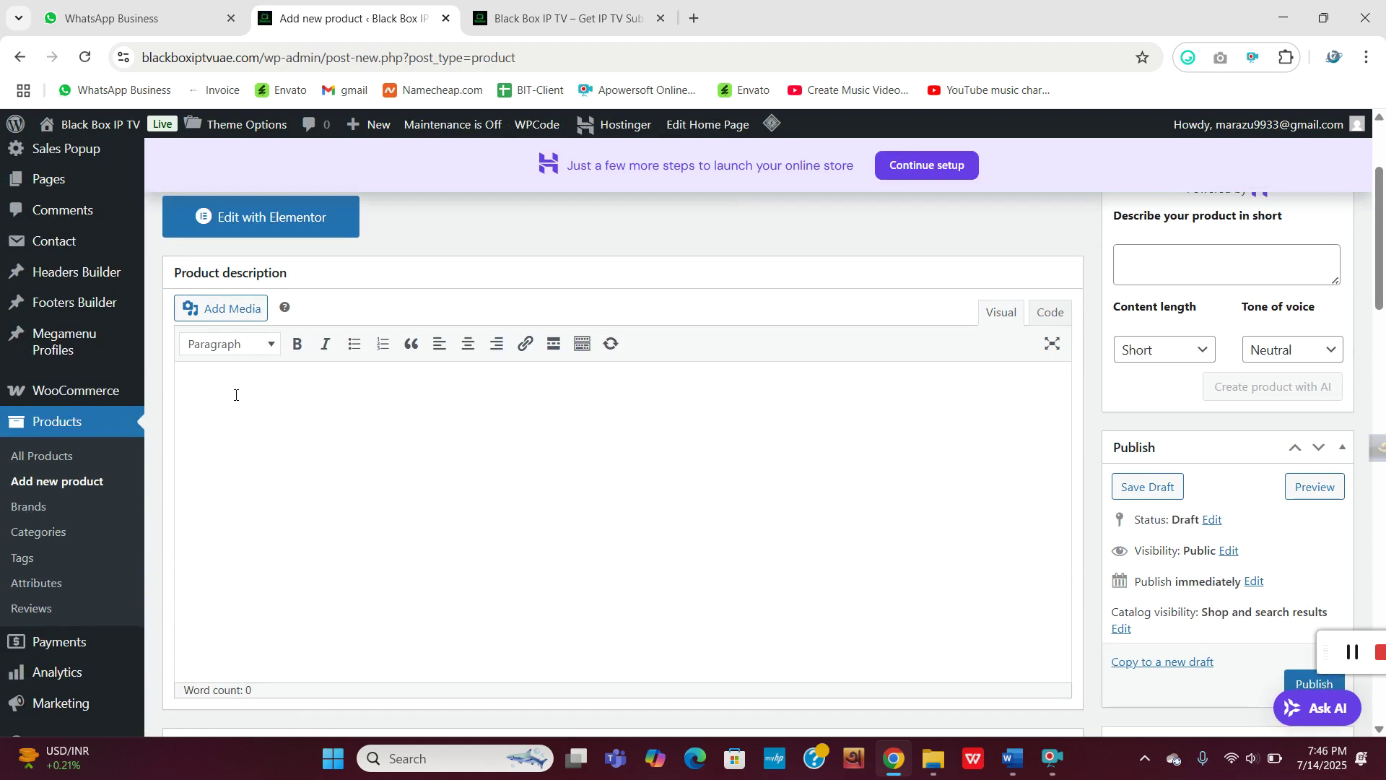
scroll(235, 395, "down", 7)
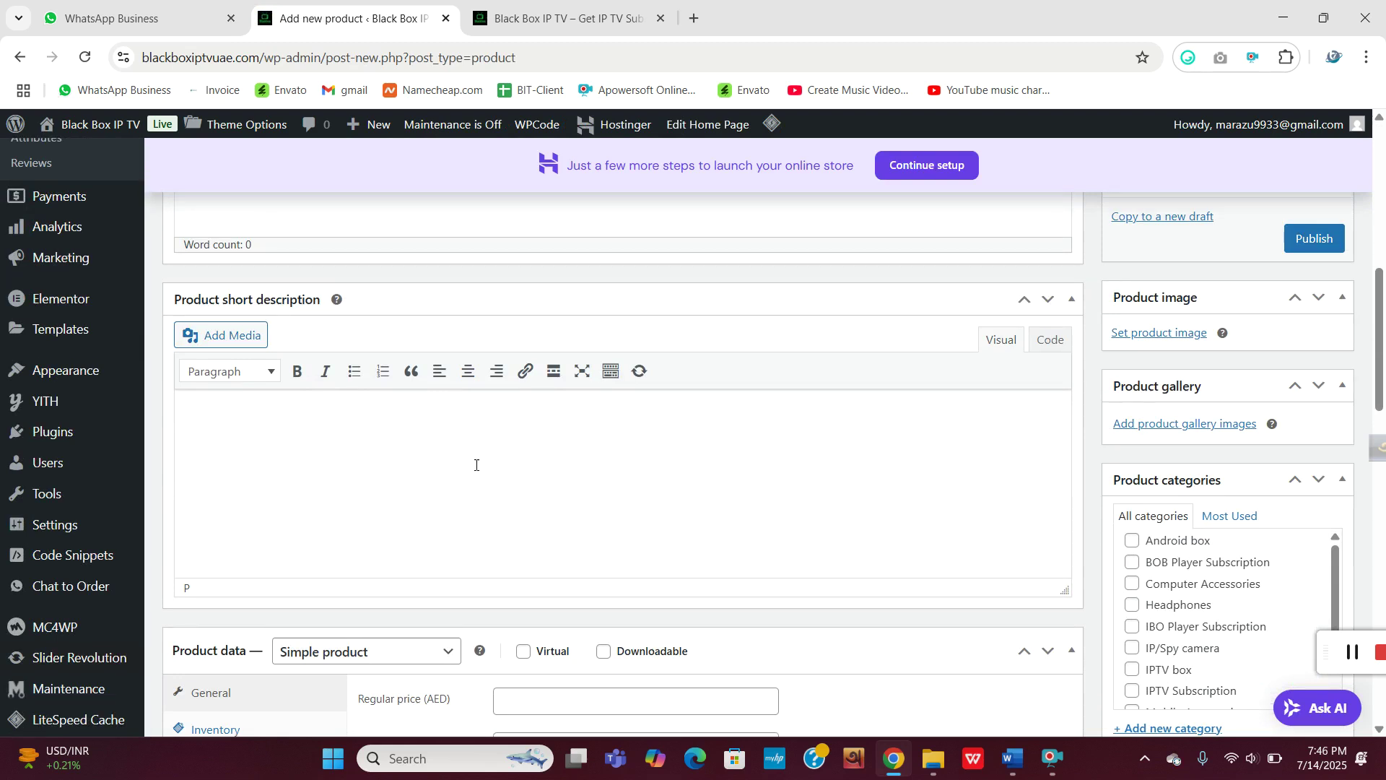
scroll(473, 469, "up", 1)
scroll(476, 468, "down", 4)
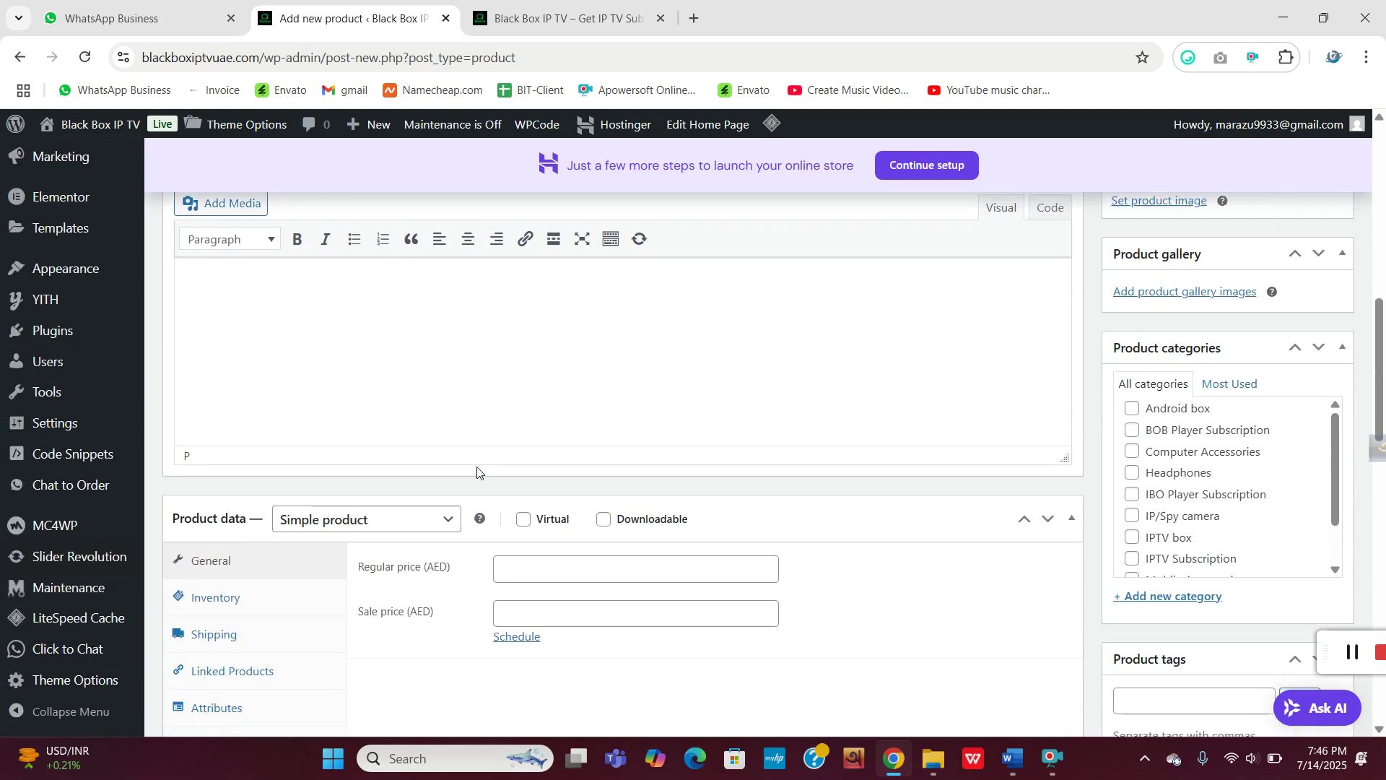
left_click(566, 431)
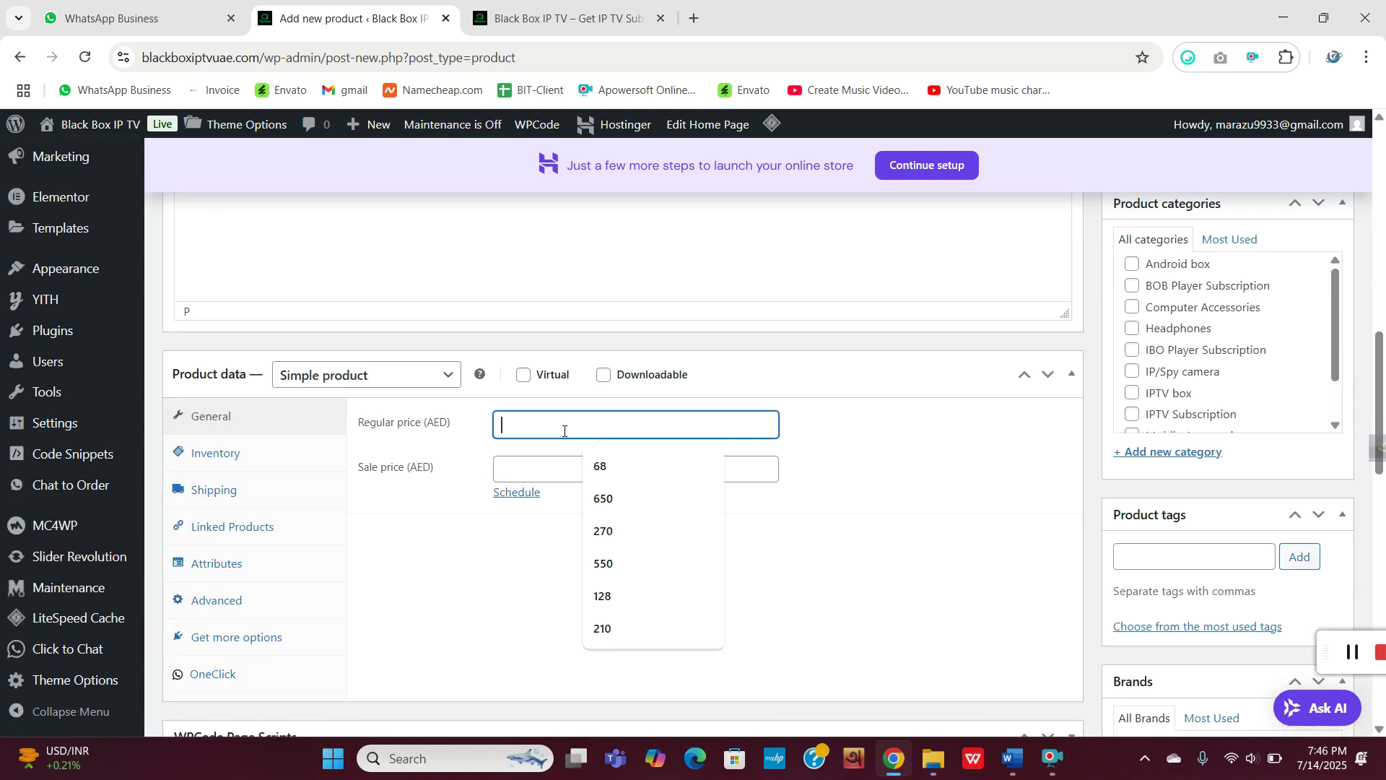
scroll(1300, 461, "down", 2)
scroll(1228, 416, "up", 3)
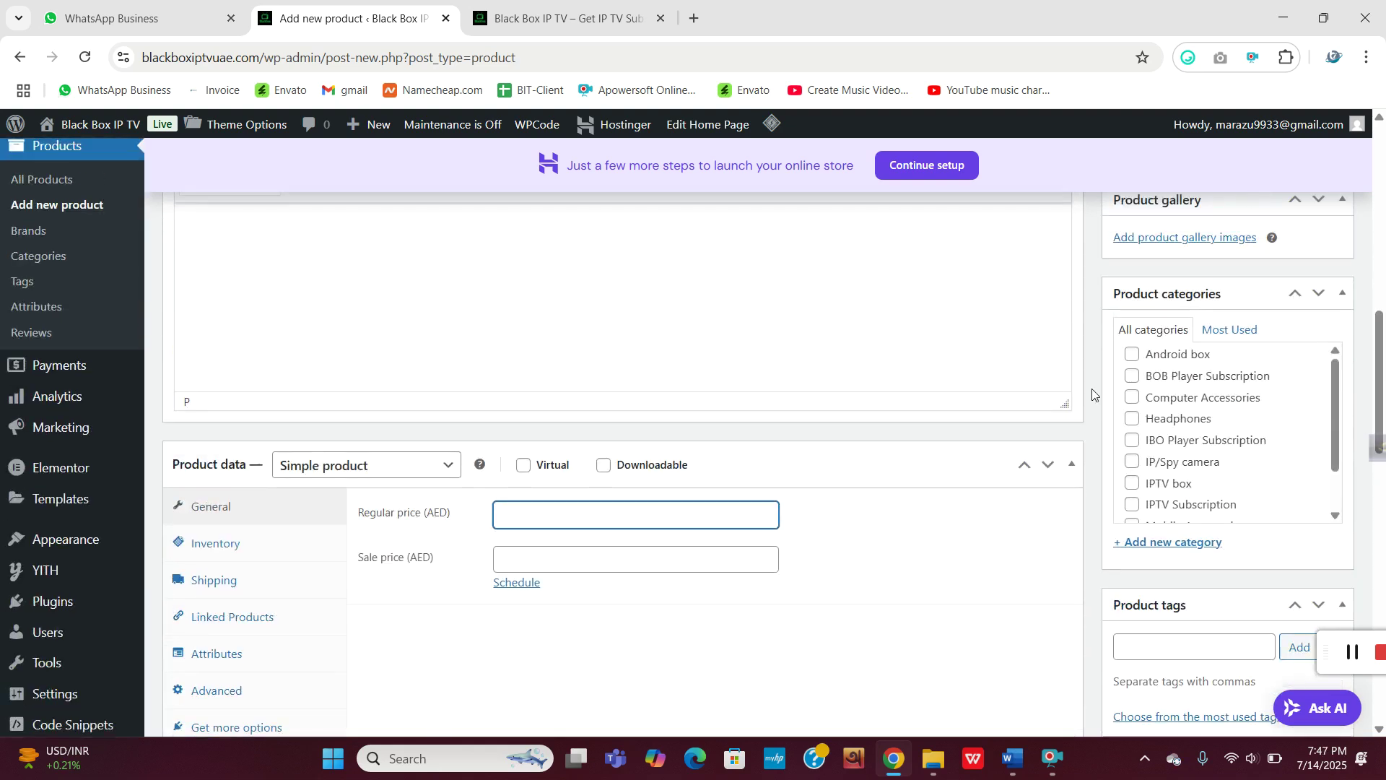
scroll(1148, 417, "down", 1)
scroll(668, 553, "down", 10)
scroll(576, 472, "up", 14)
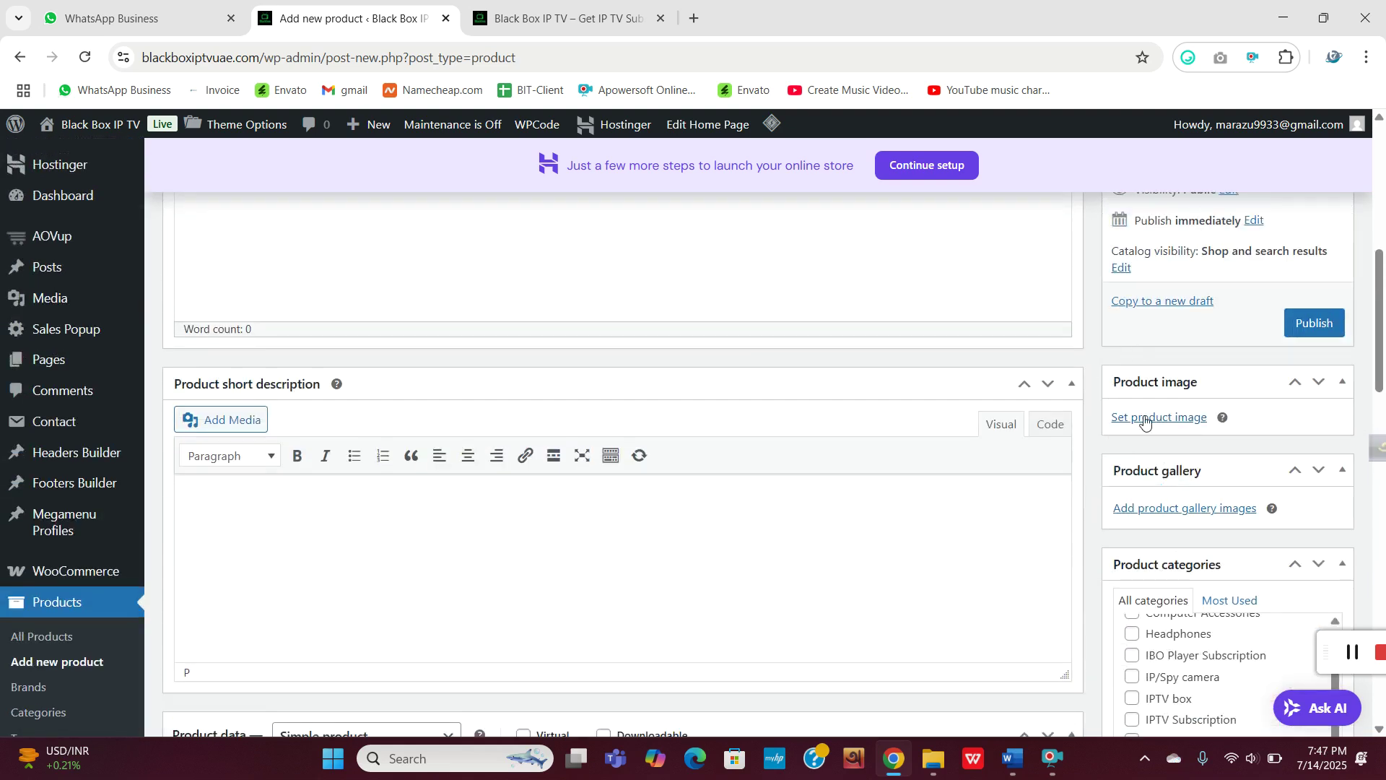
left_click(1144, 422)
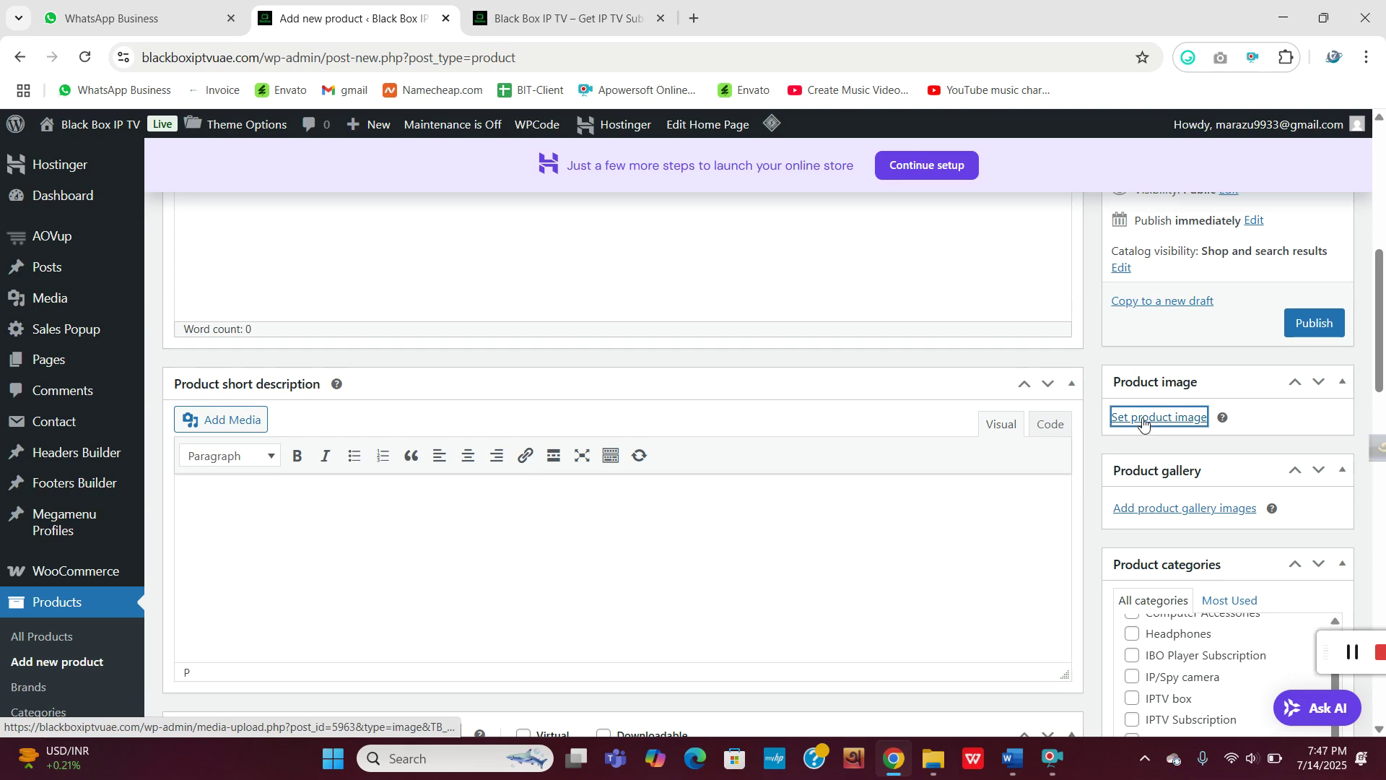
left_click(66, 204)
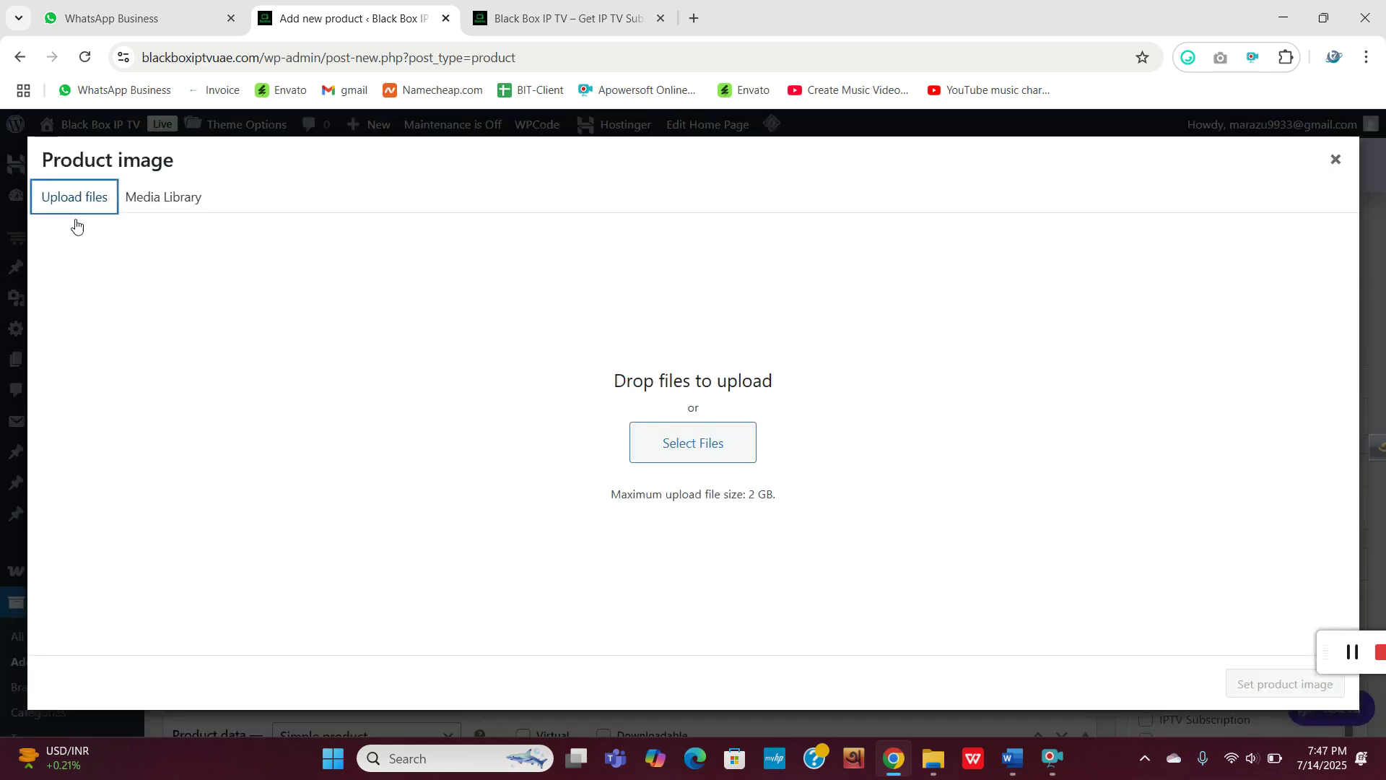
left_click(681, 452)
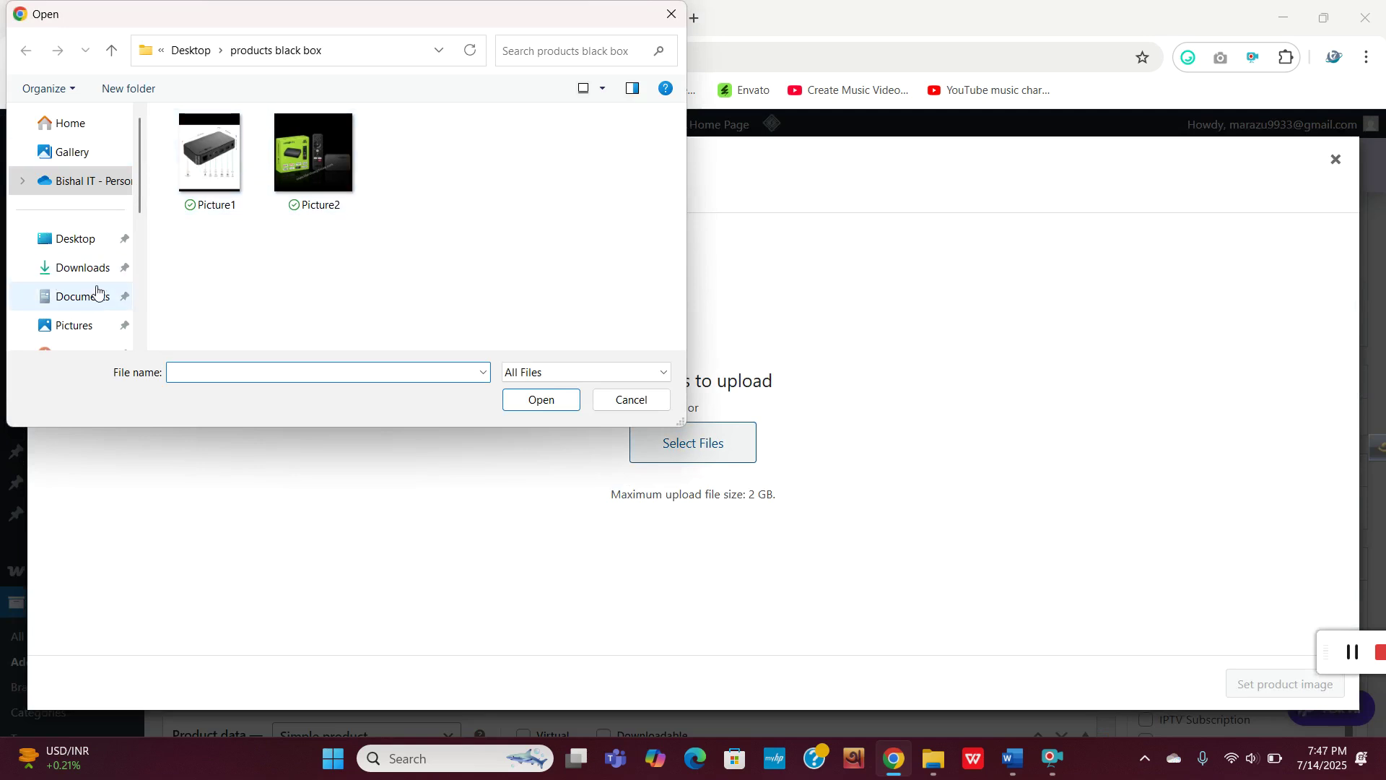
left_click(317, 175)
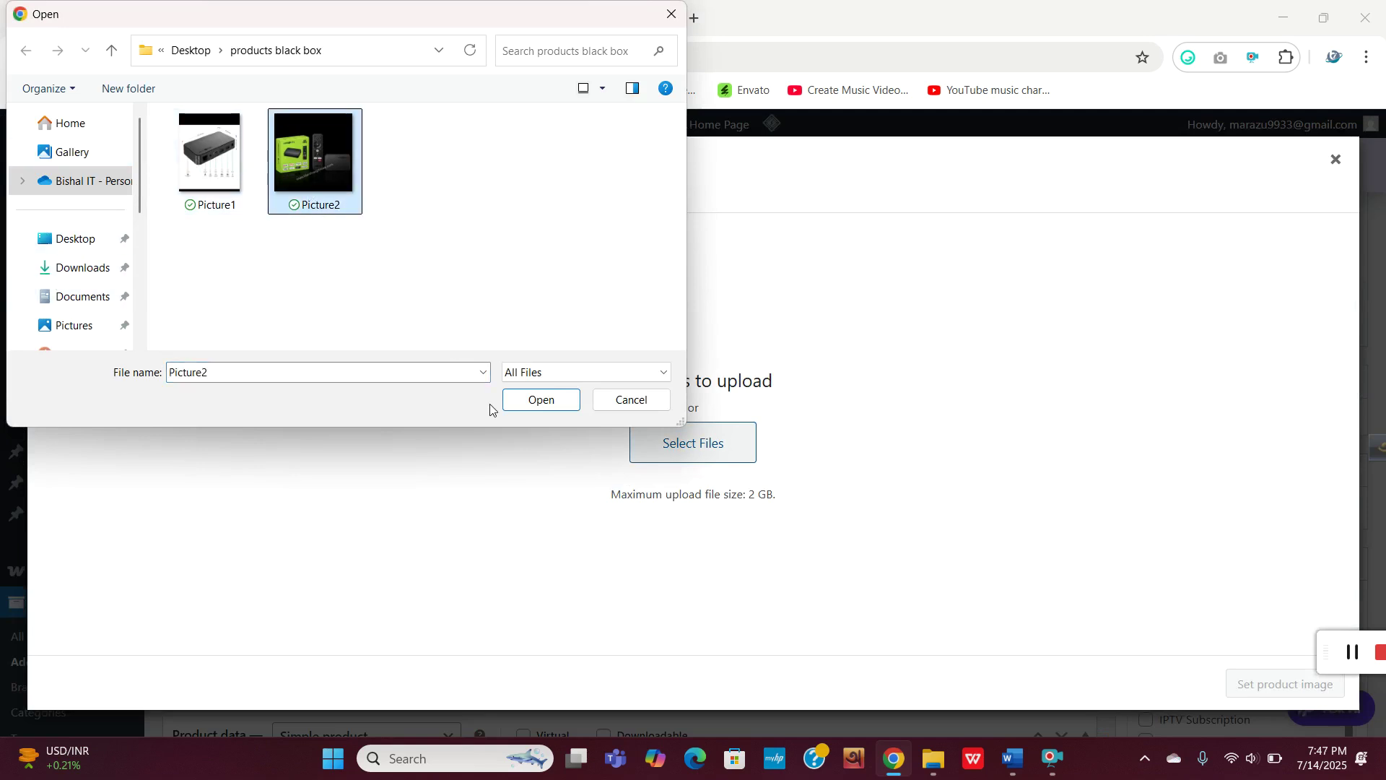
left_click(670, 13)
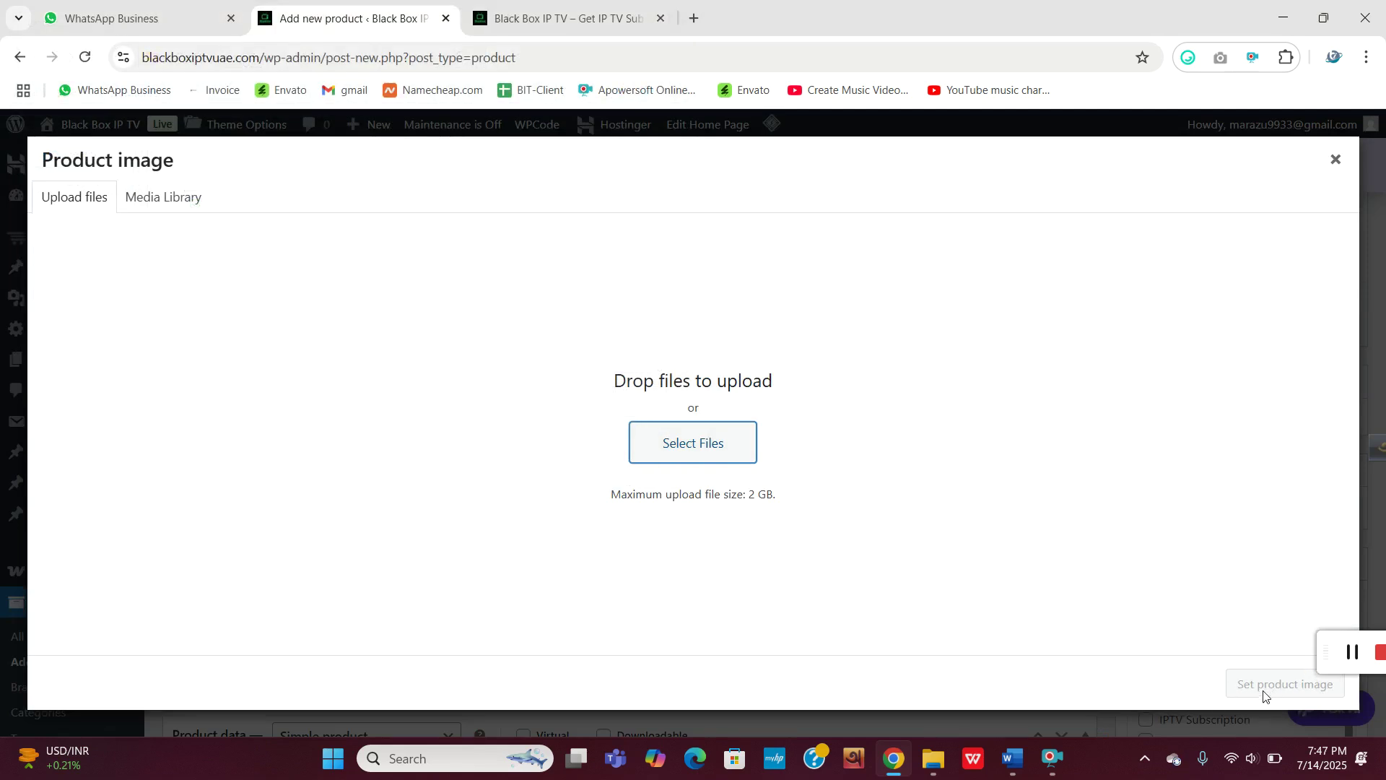
left_click(1336, 160)
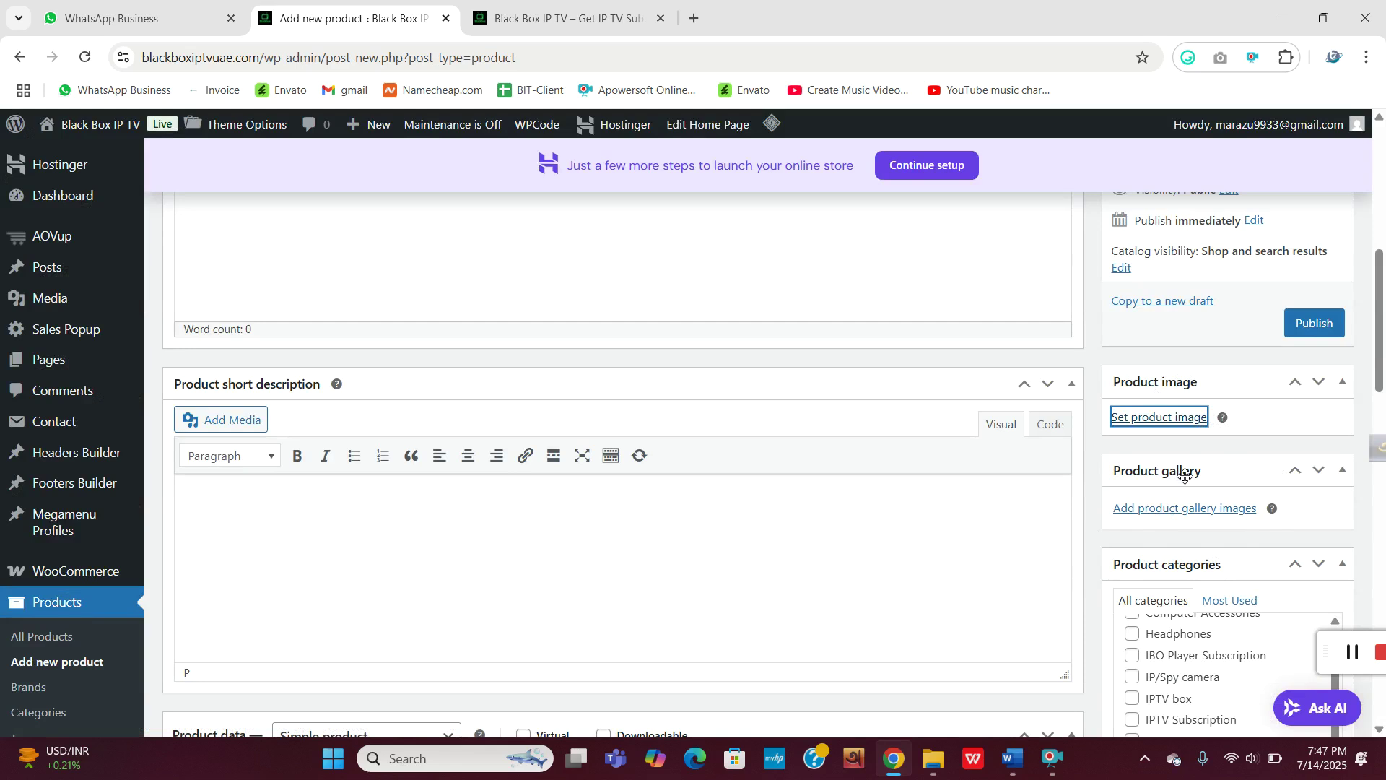
left_click(1182, 510)
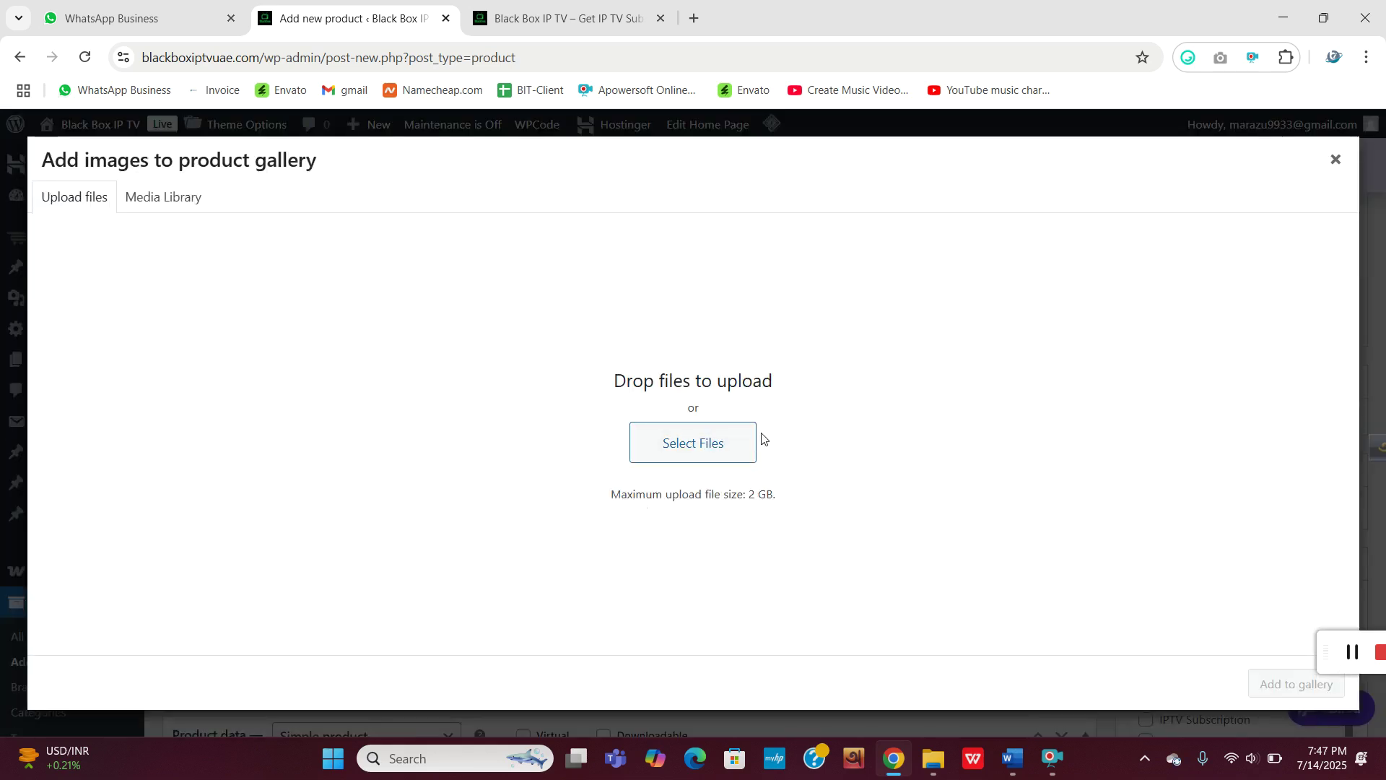
left_click(1336, 158)
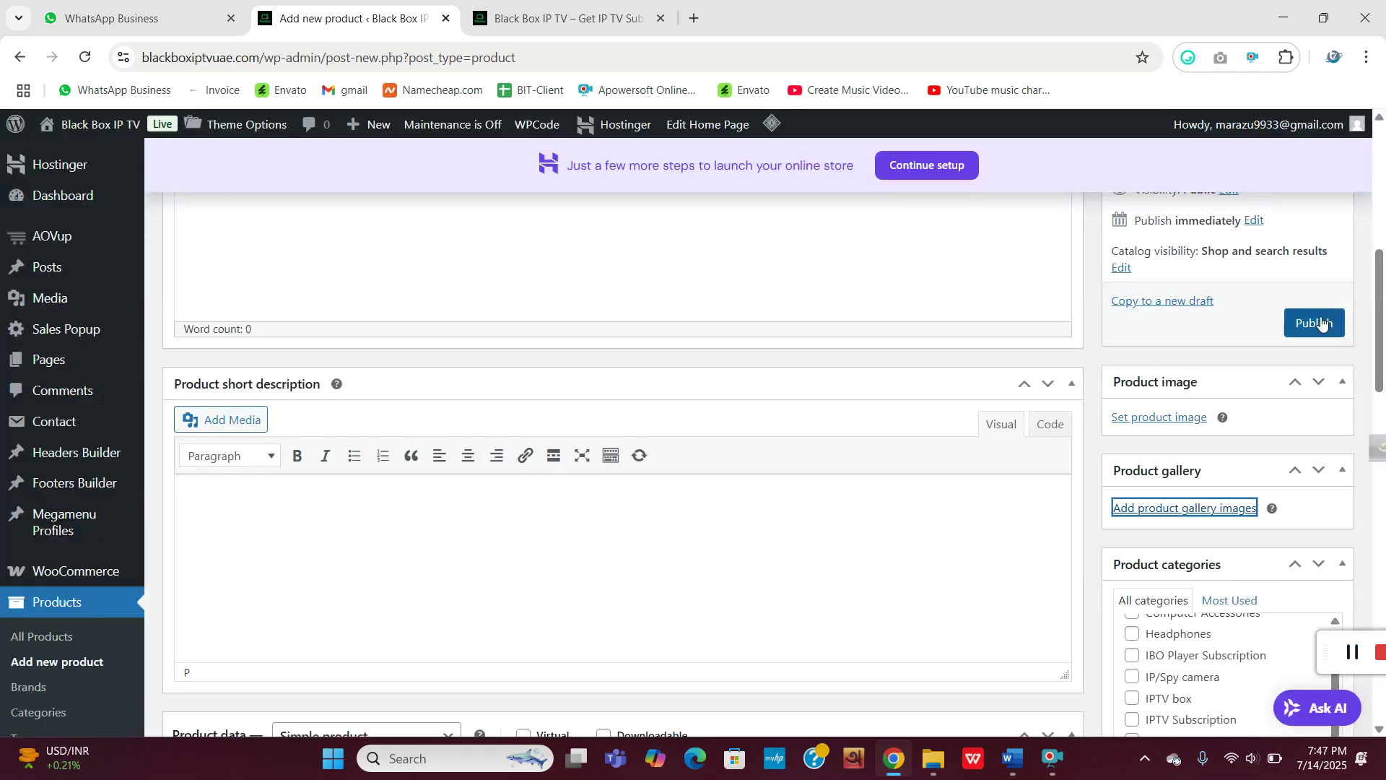
scroll(1150, 363, "up", 1)
scroll(1151, 363, "up", 3)
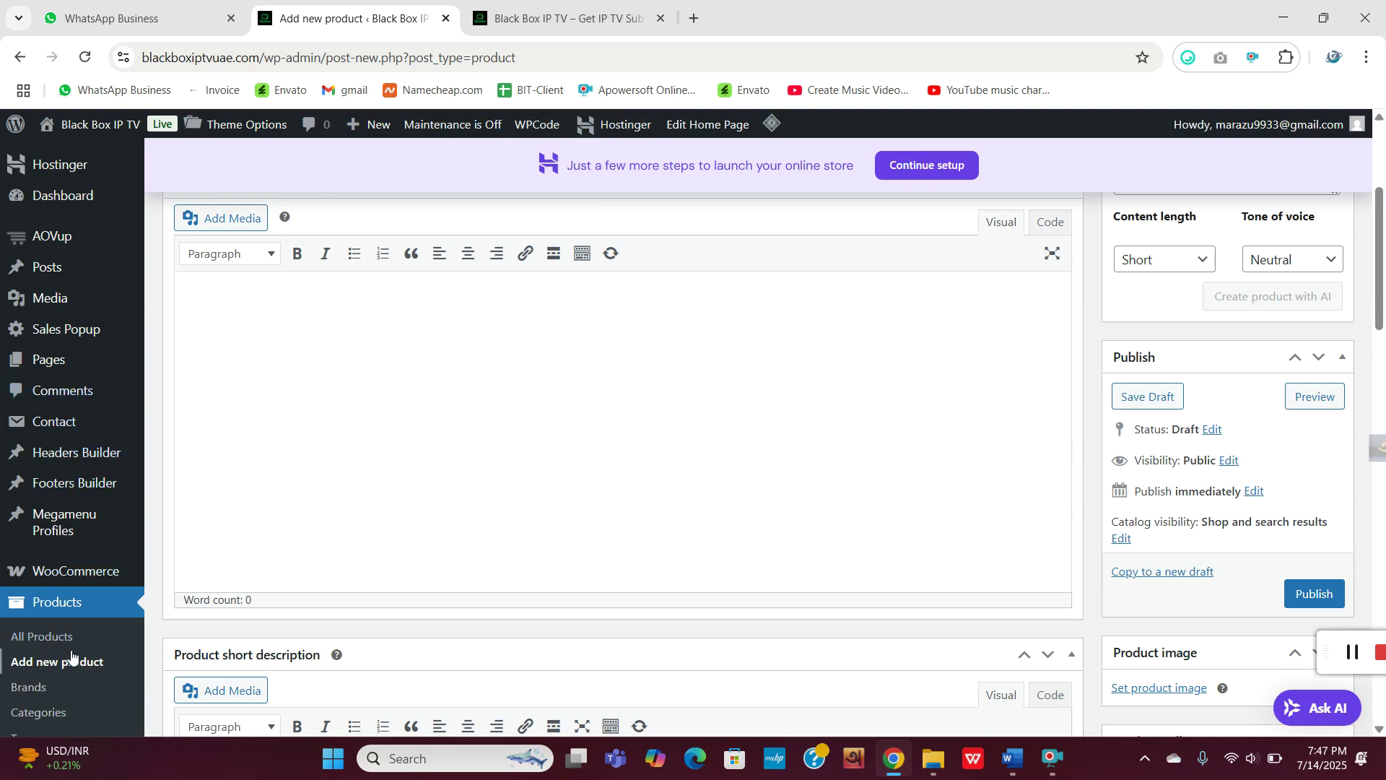
Open the list of all products and look over the store's products and the editing options for each one.
scroll(43, 505, "down", 2)
left_click(26, 459)
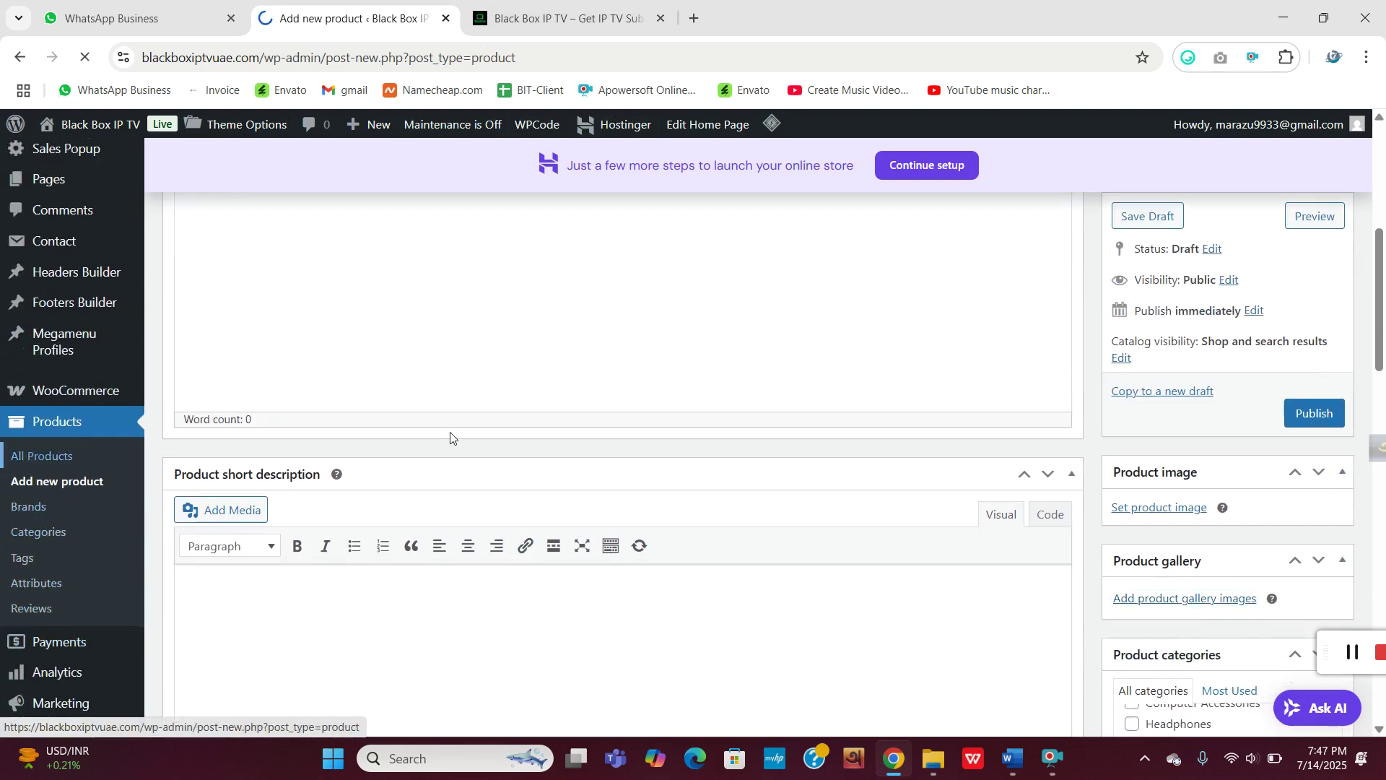
scroll(596, 405, "down", 5)
scroll(597, 405, "down", 15)
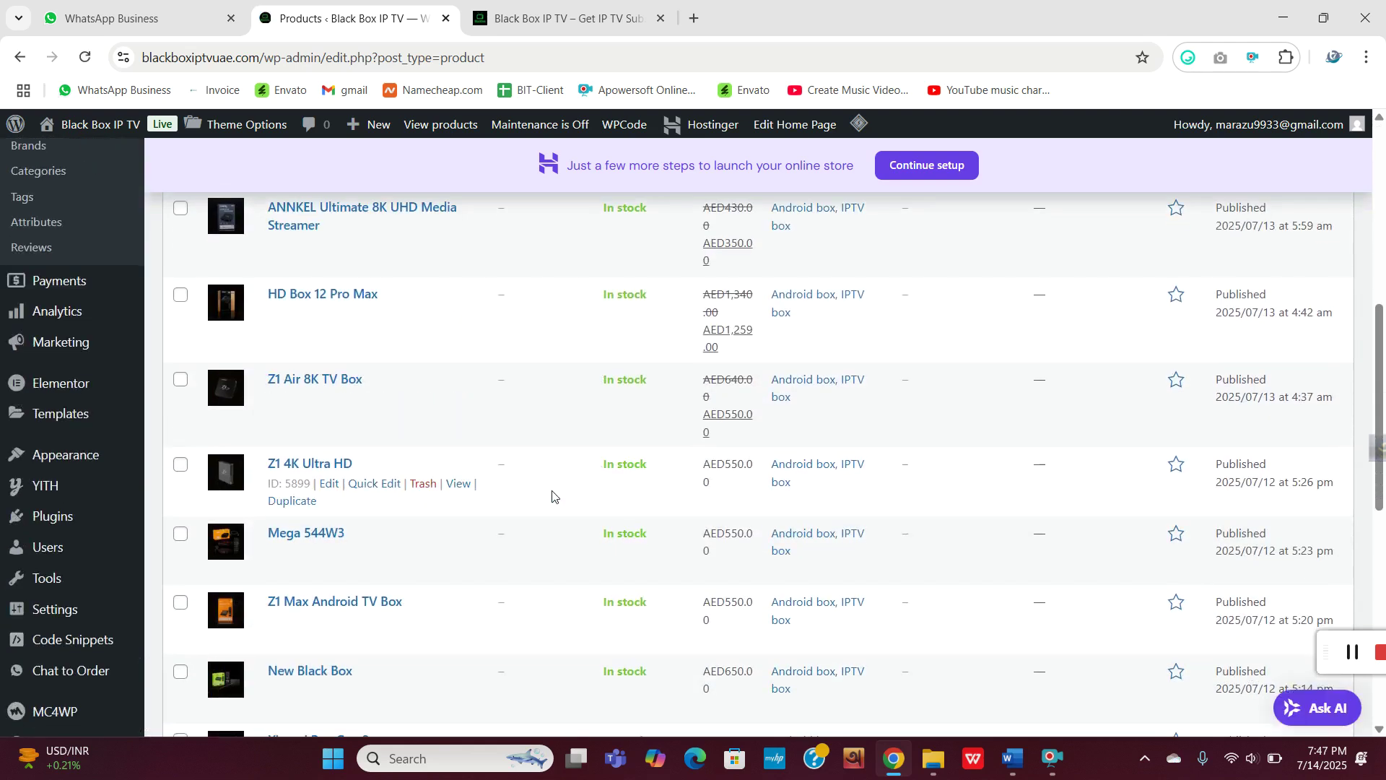
scroll(559, 505, "up", 20)
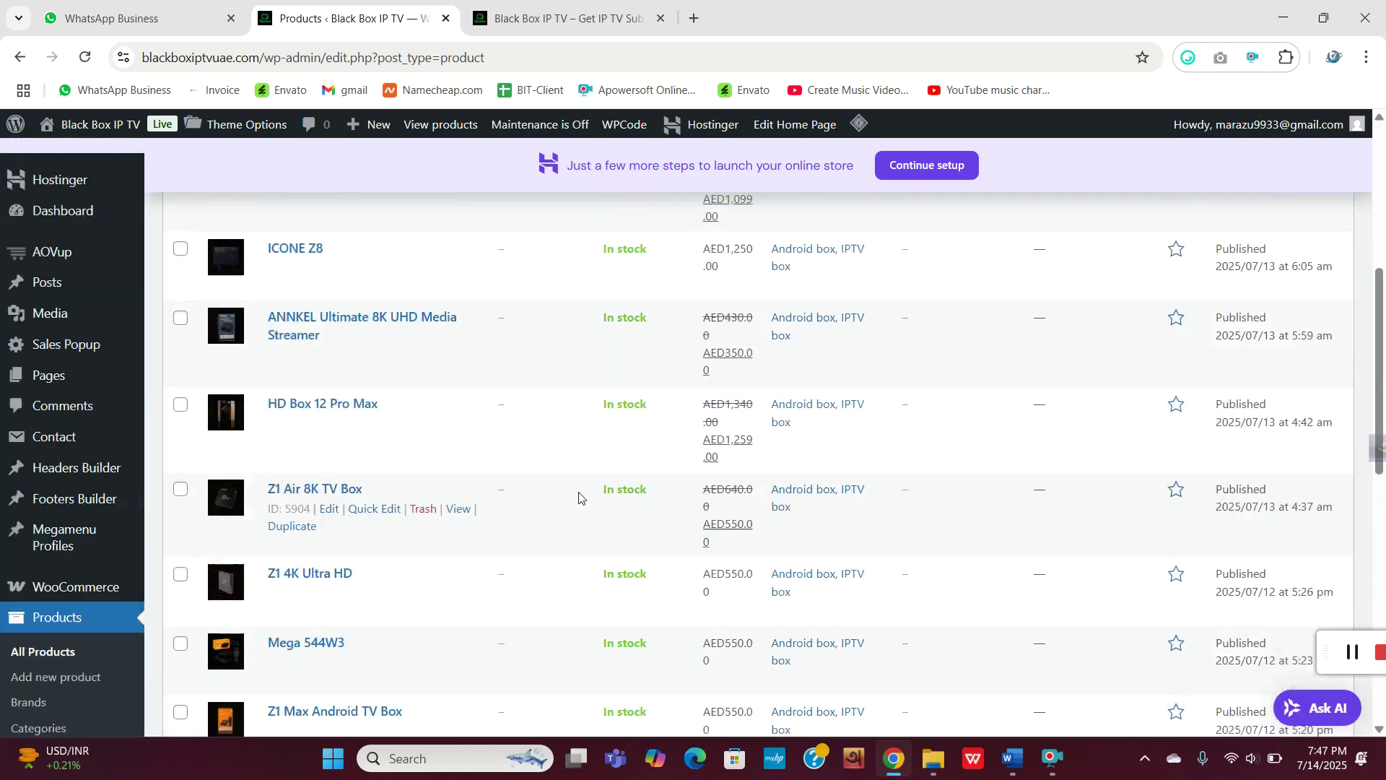
scroll(496, 513, "down", 1)
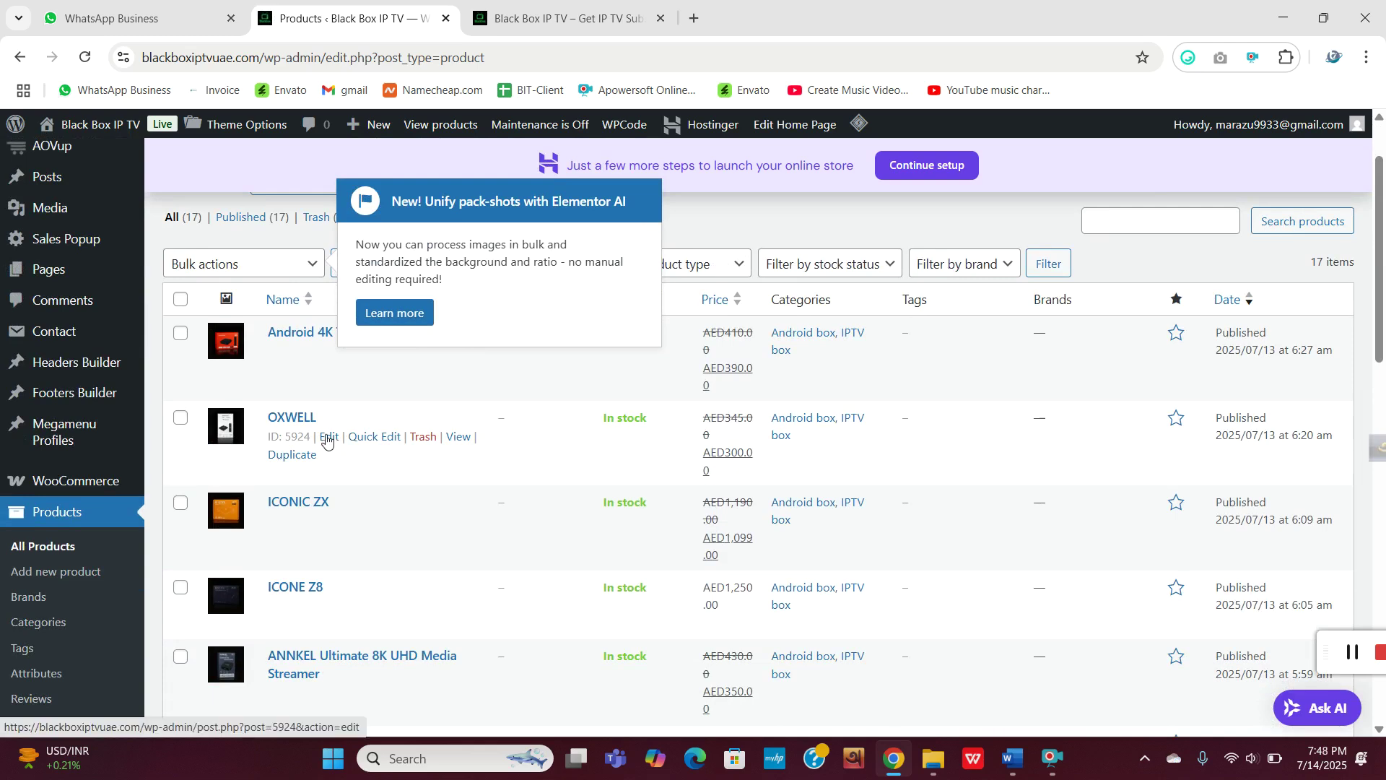
scroll(326, 439, "down", 1)
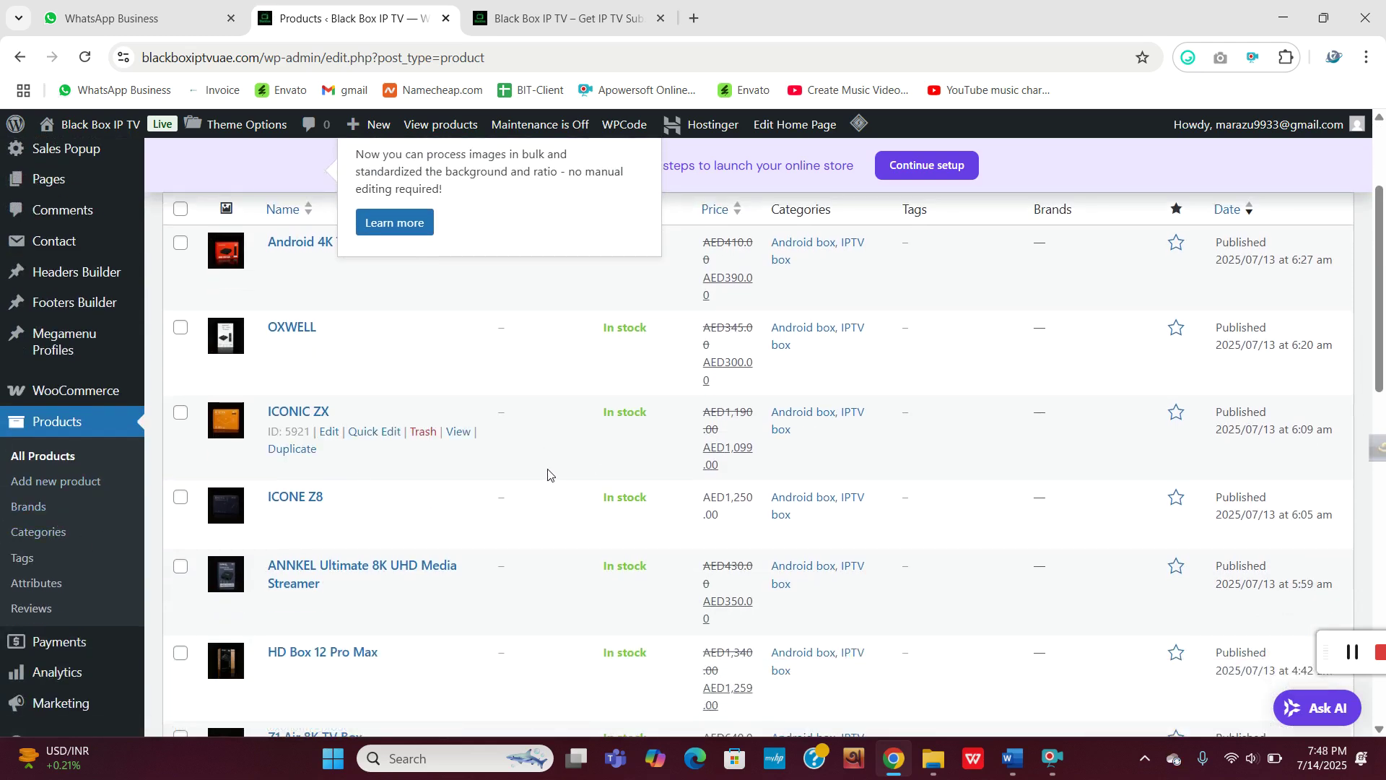
scroll(548, 474, "up", 2)
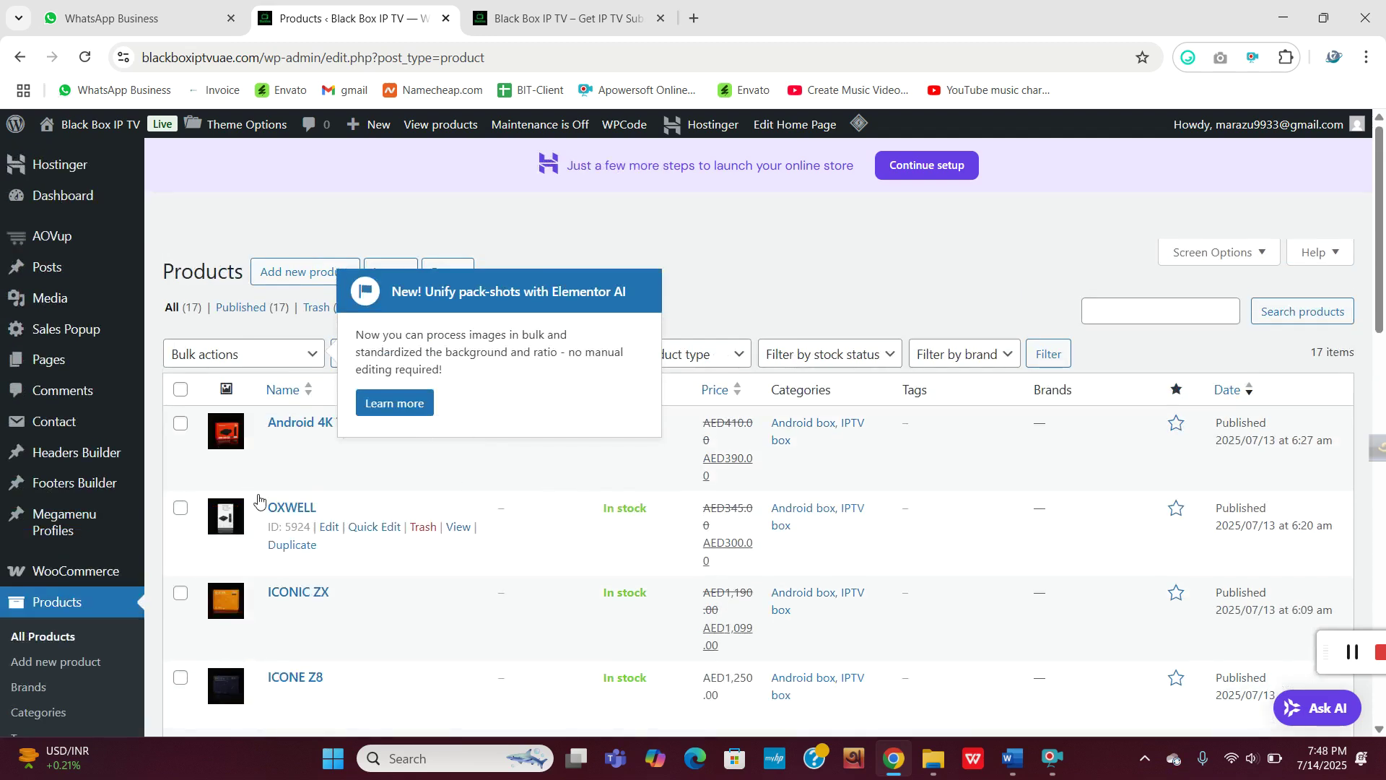
scroll(43, 505, "down", 1)
Open the WooCommerce orders page and examine where incoming store orders are listed.
mouse_move(44, 488)
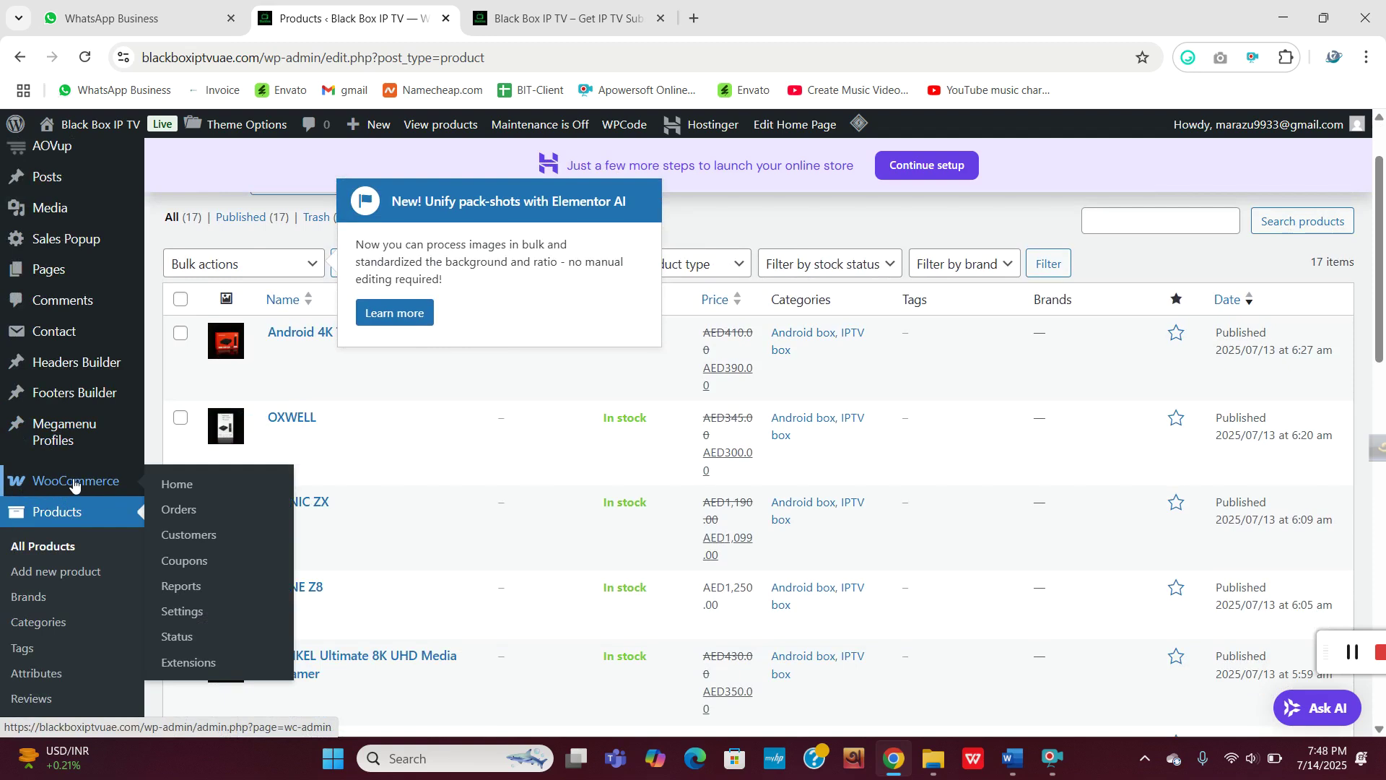
left_click(193, 517)
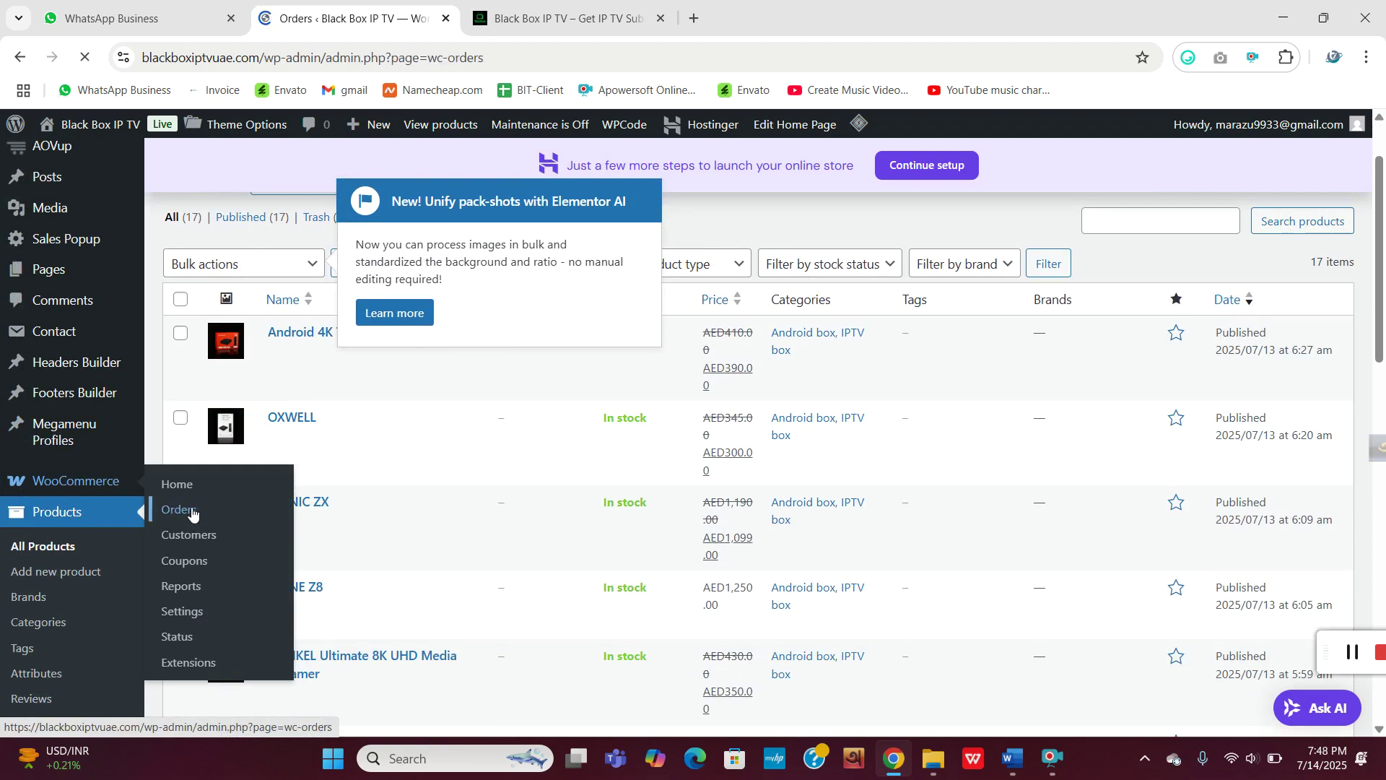
scroll(712, 492, "down", 1)
scroll(713, 489, "up", 1)
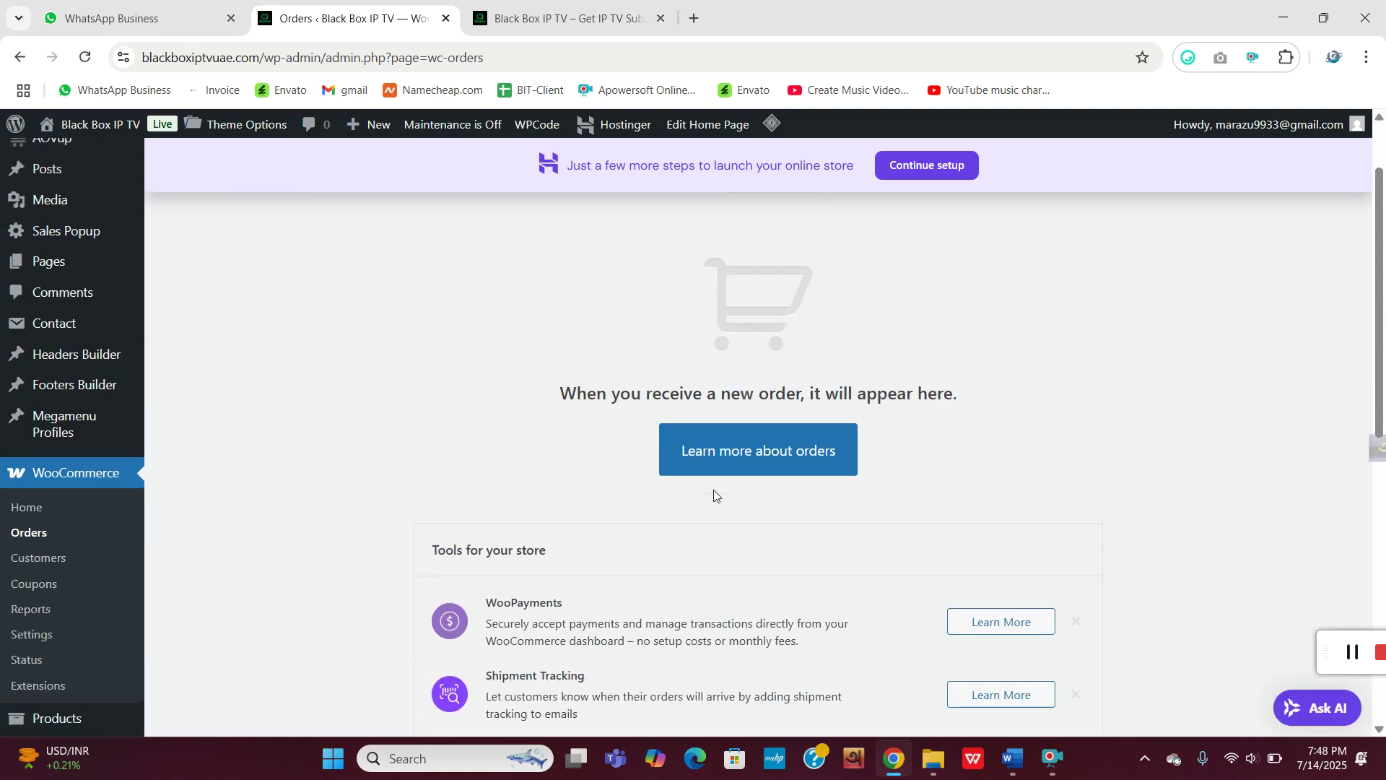
scroll(56, 527, "up", 1)
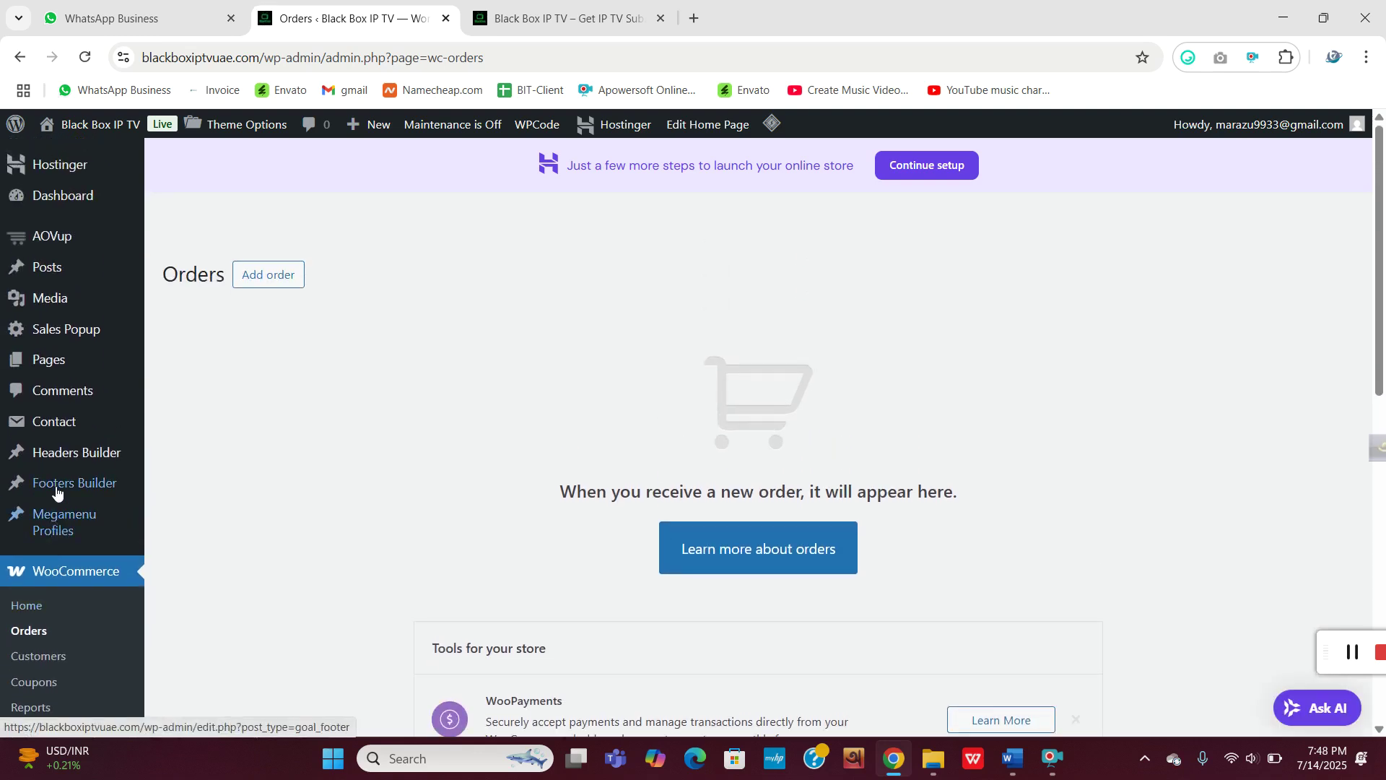
Open the site's admin dashboard and review its WooCommerce status, activity and recent reviews sections.
left_click(62, 195)
scroll(398, 320, "down", 4)
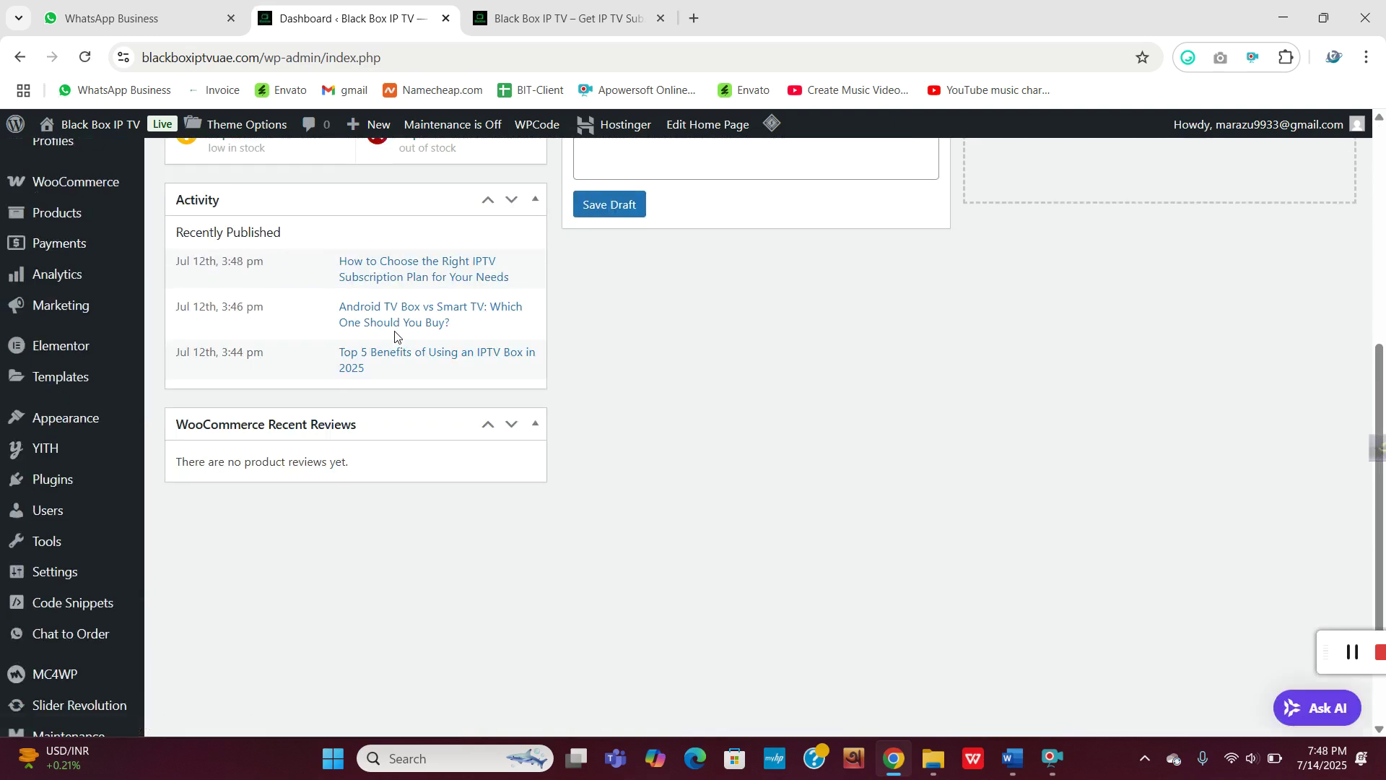
scroll(392, 340, "up", 4)
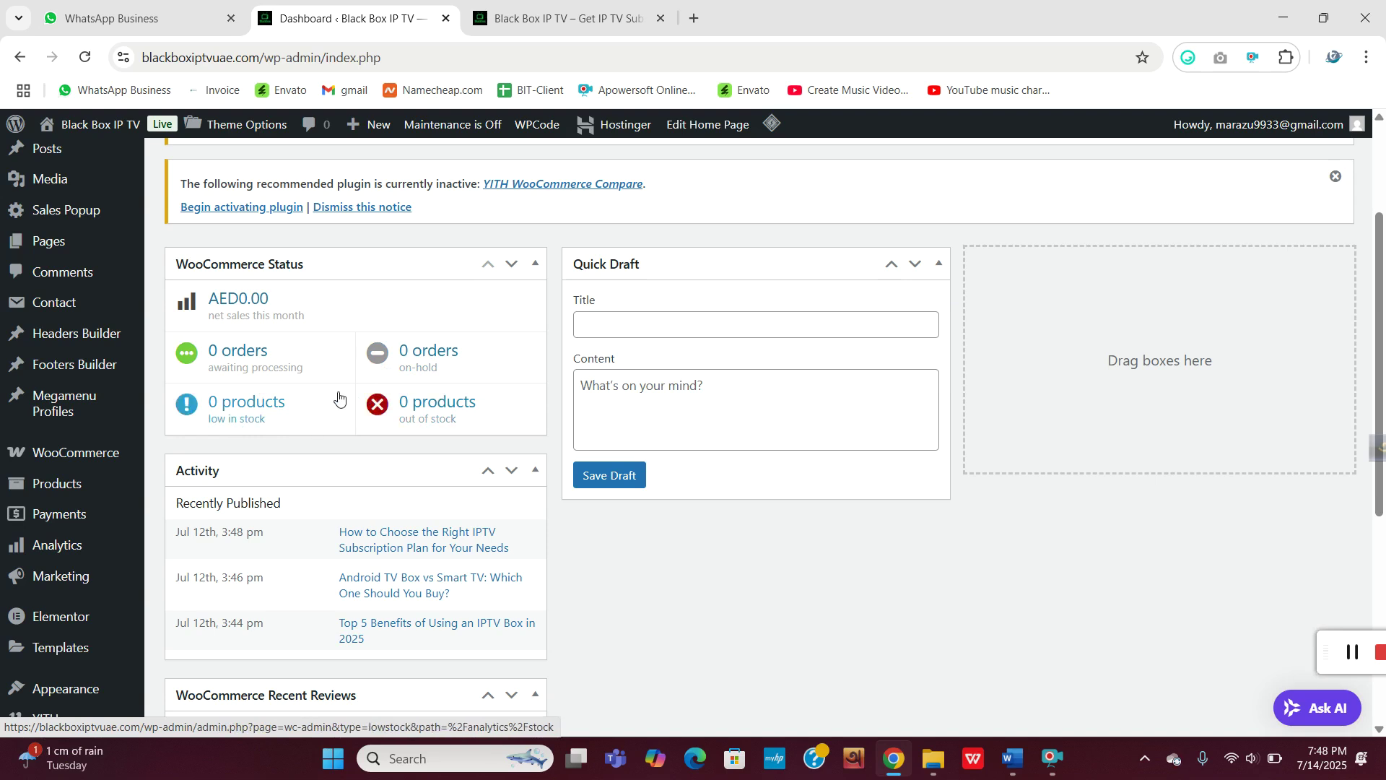
scroll(371, 415, "down", 4)
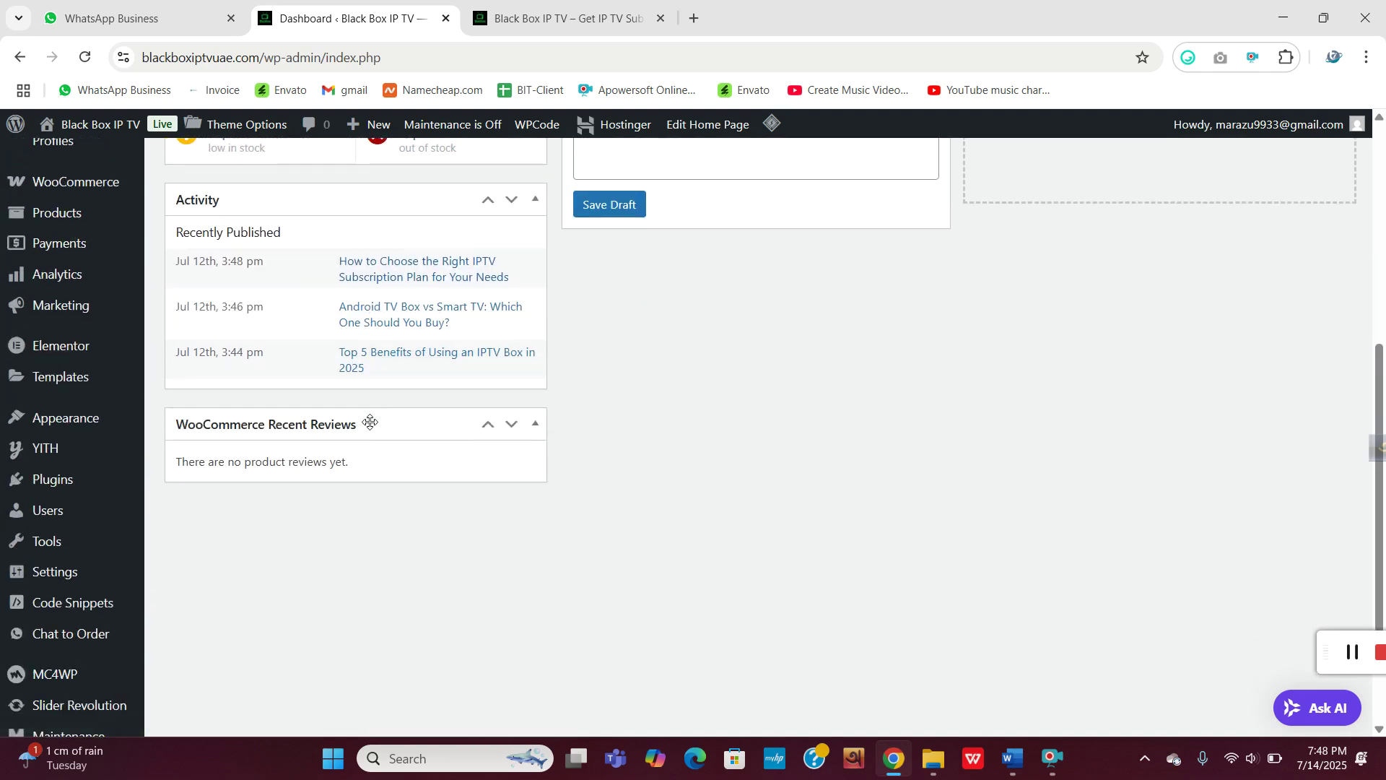
scroll(370, 423, "up", 6)
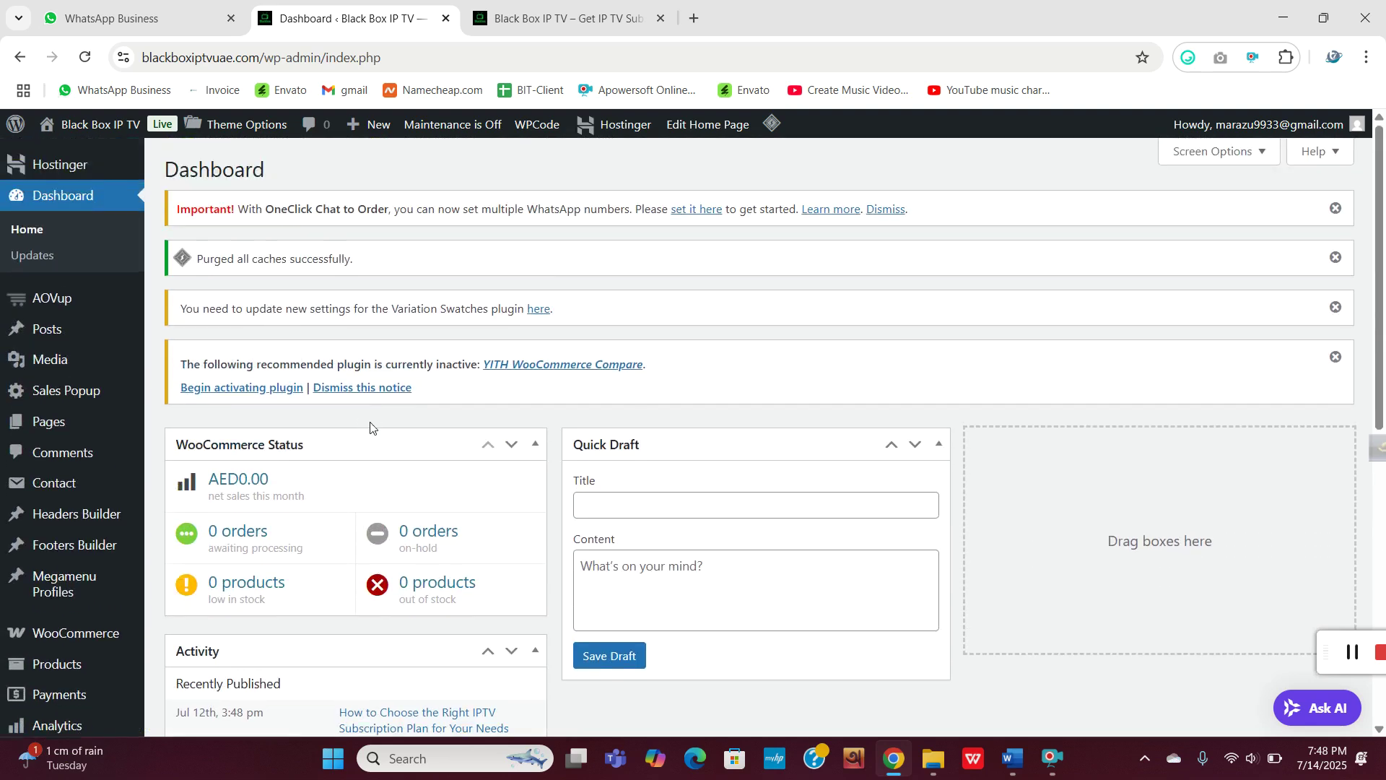